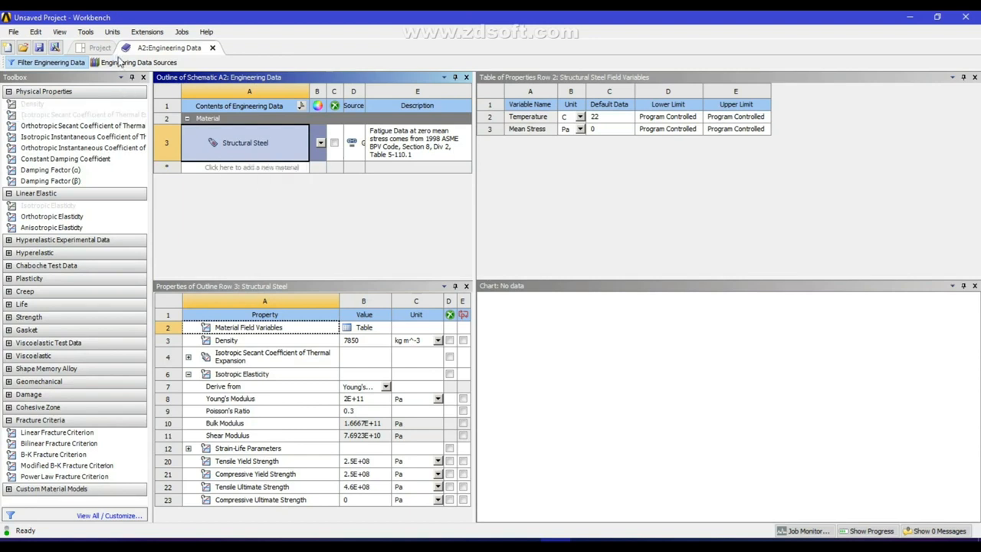
Return from the Structural Steel engineering data to the Project Schematic
click(100, 48)
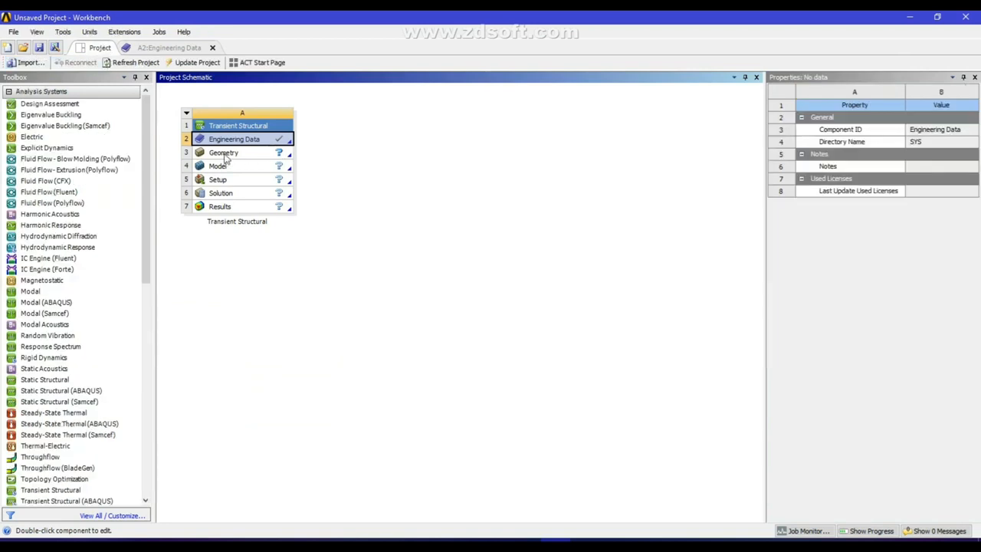
Open the geometry in DesignModeler with millimetre units, looking straight at the XYPlane for sketching
double_click(224, 153)
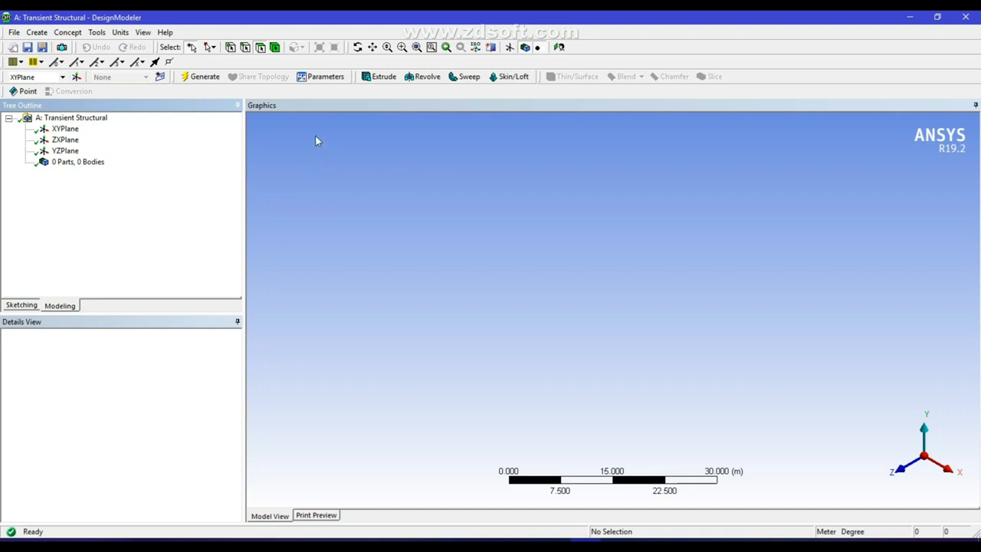
click(115, 34)
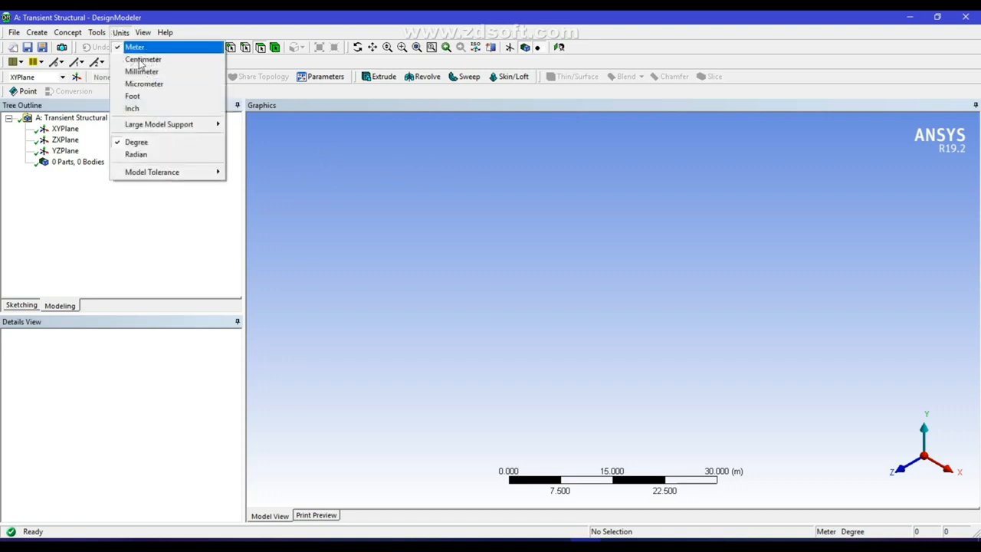
click(176, 74)
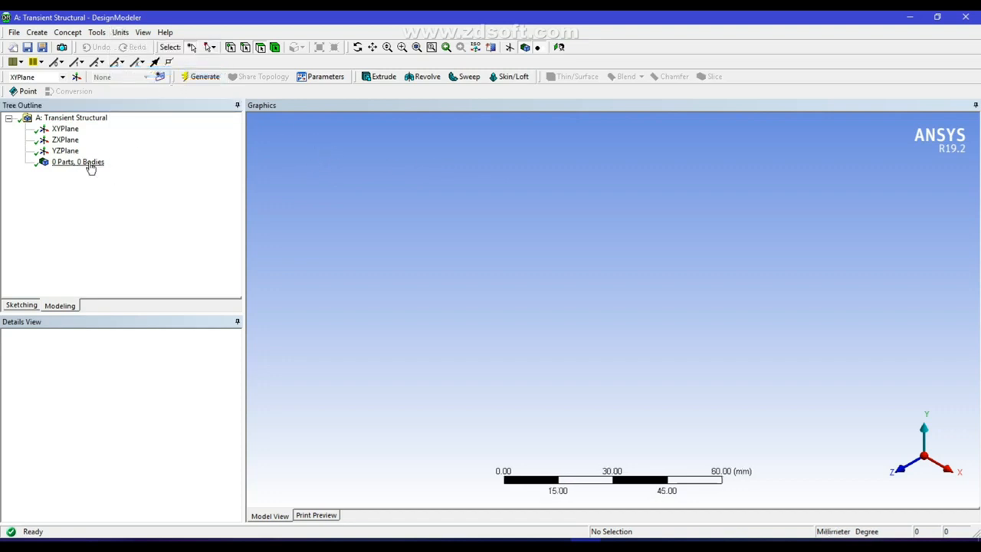
click(68, 130)
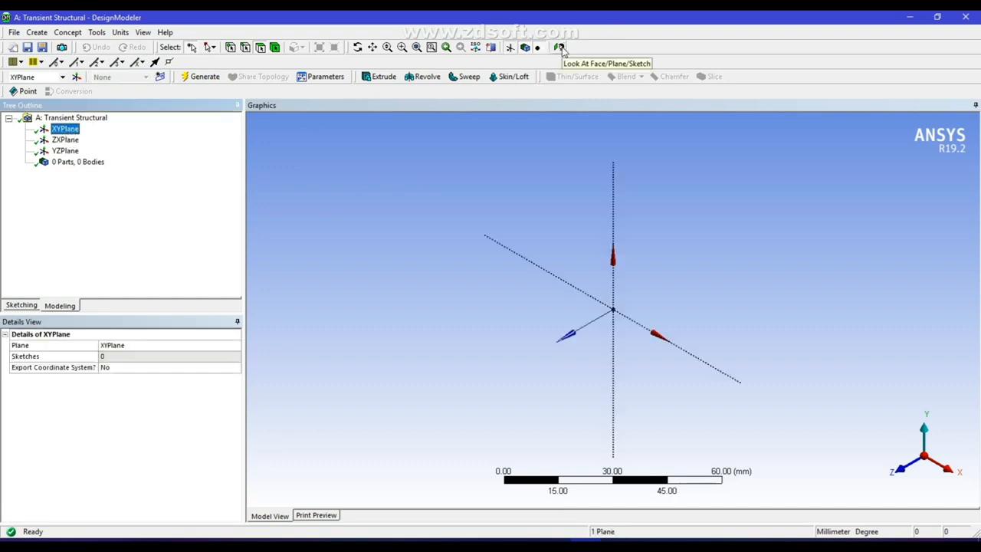
click(560, 47)
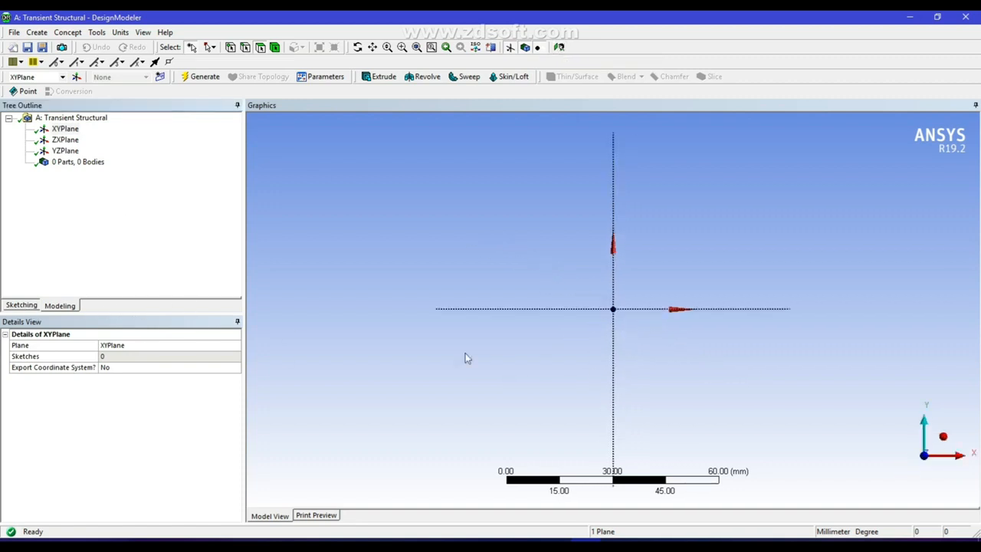
click(22, 306)
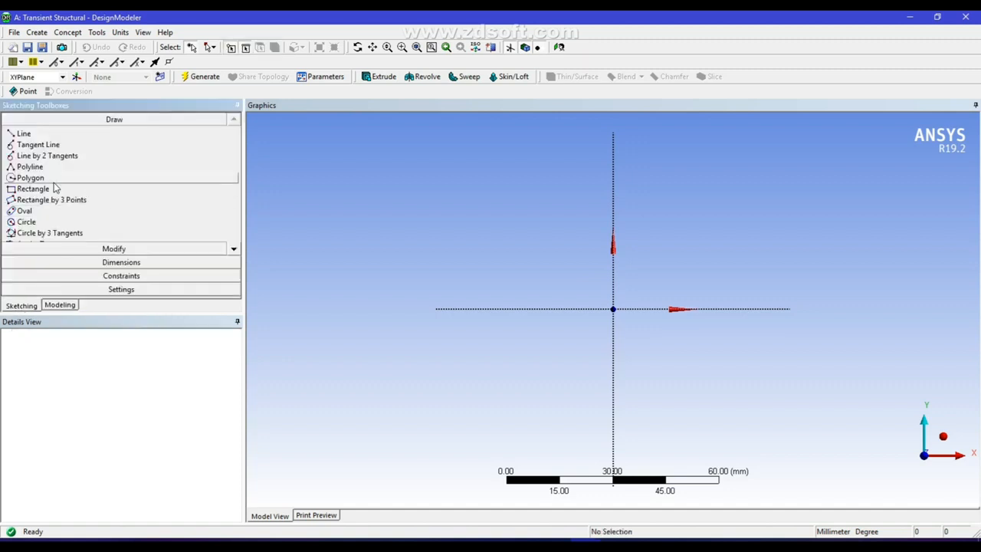
Draw a wide rectangle with two small leg rectangles beneath its bottom edge
click(46, 189)
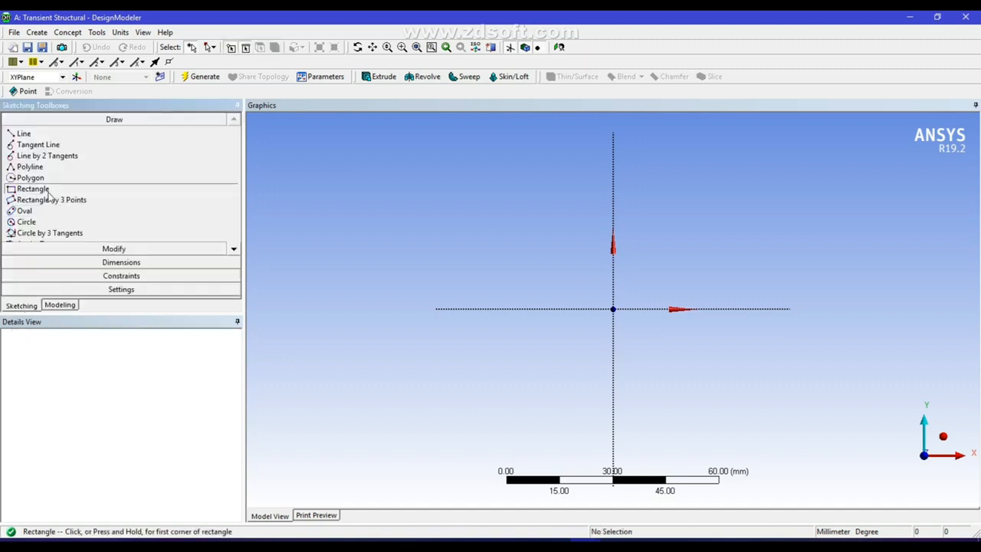
click(441, 183)
click(867, 240)
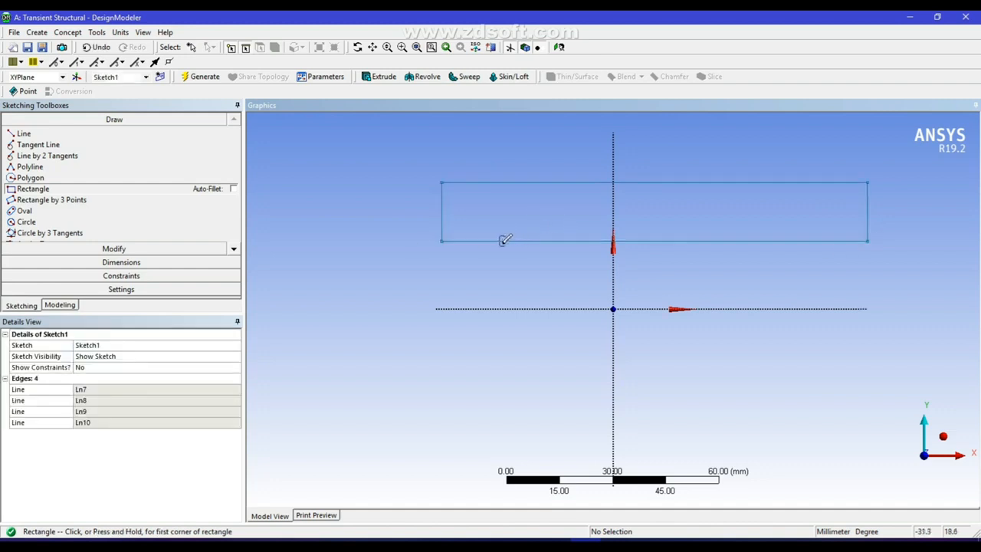
click(503, 238)
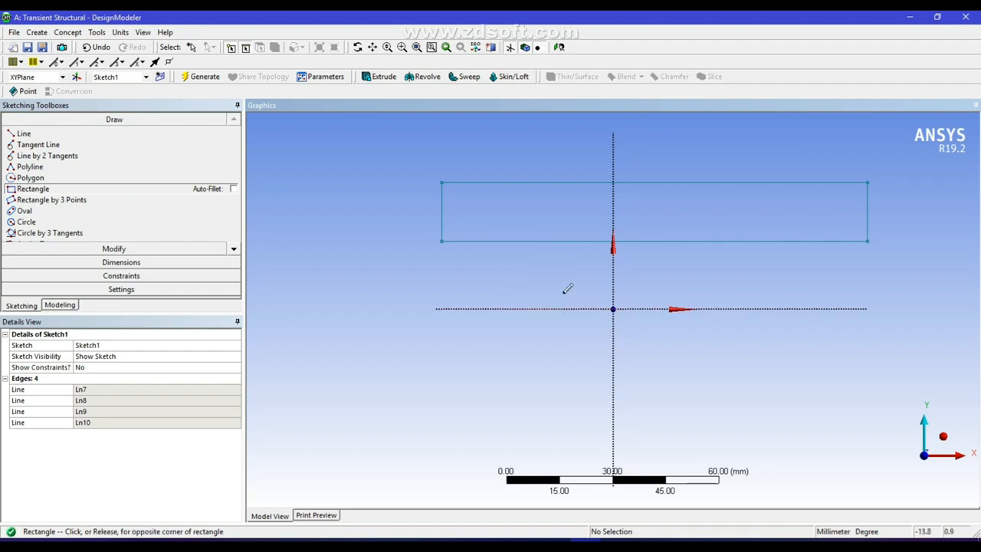
click(564, 293)
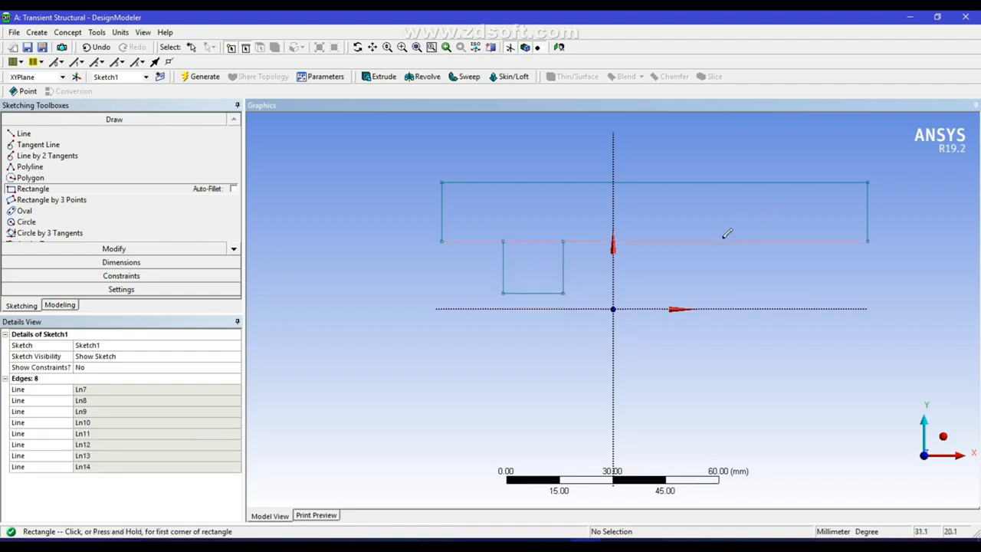
click(721, 241)
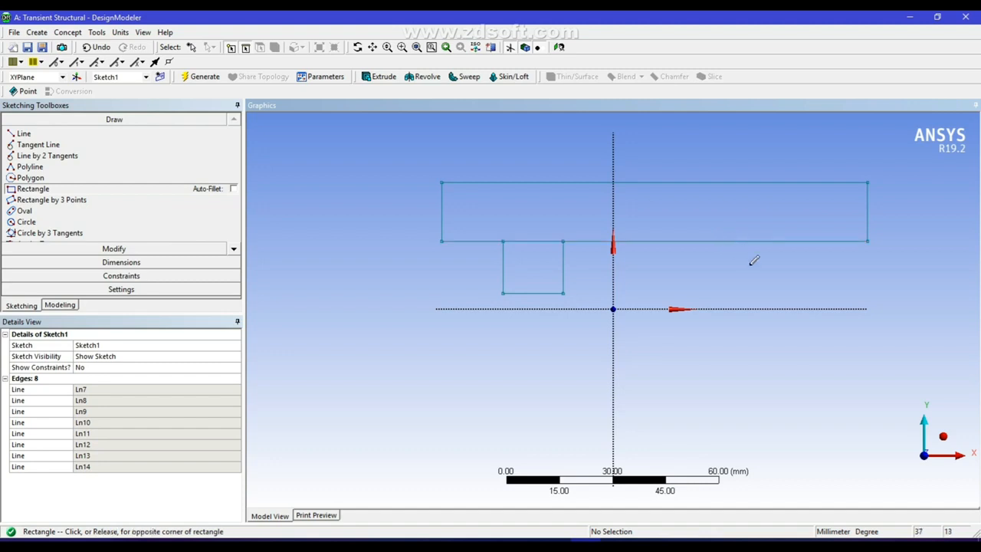
click(779, 296)
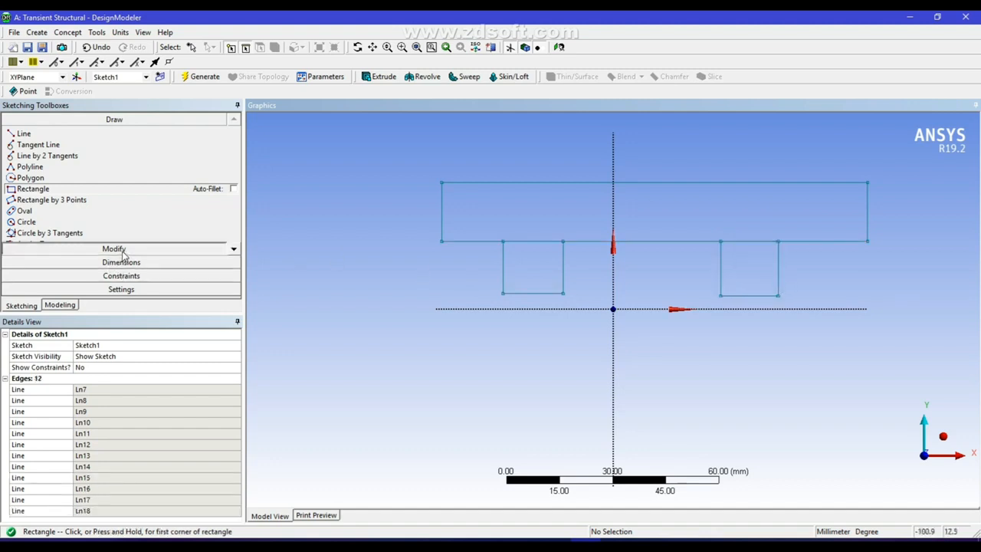
Trim the overlapping edges where the legs meet the bar into one continuous outline
click(112, 249)
click(30, 181)
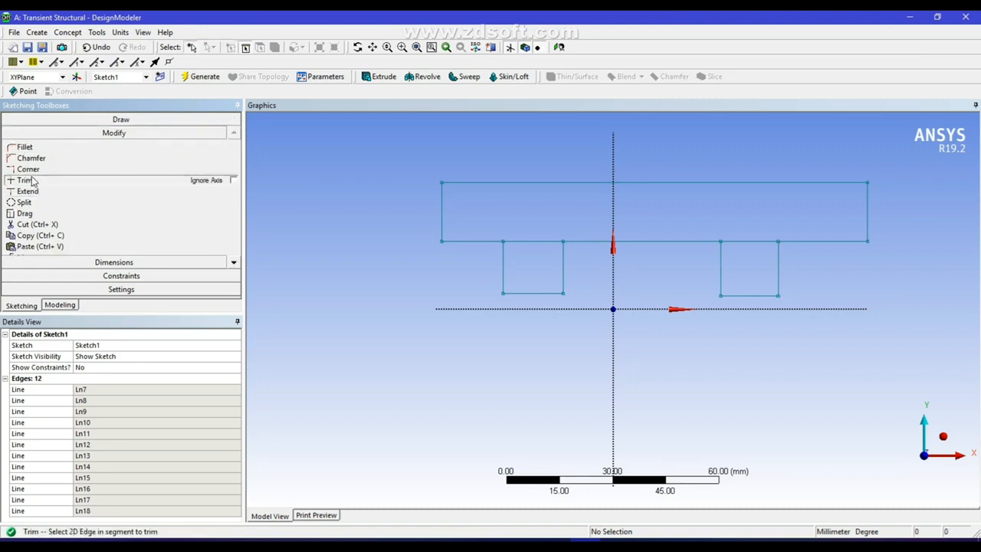
click(536, 240)
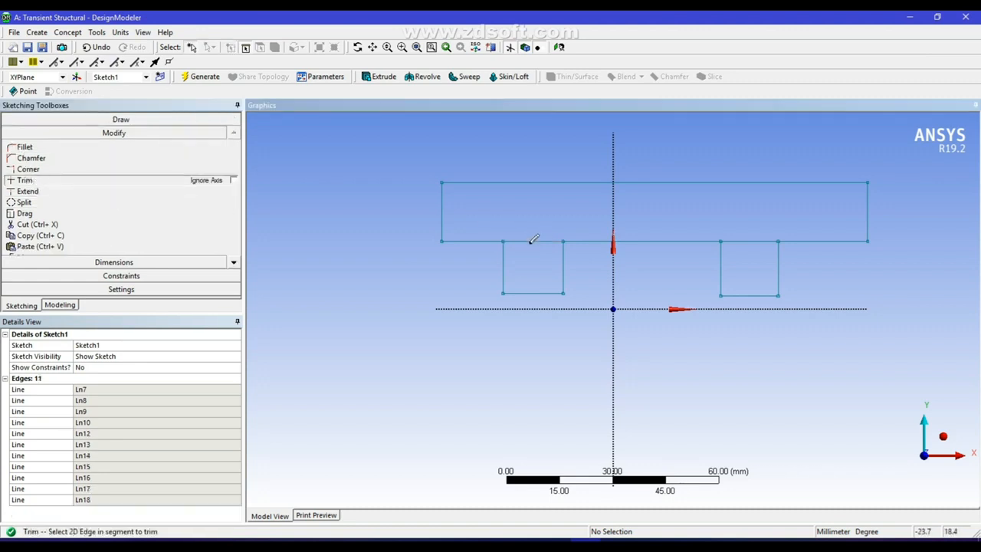
click(539, 240)
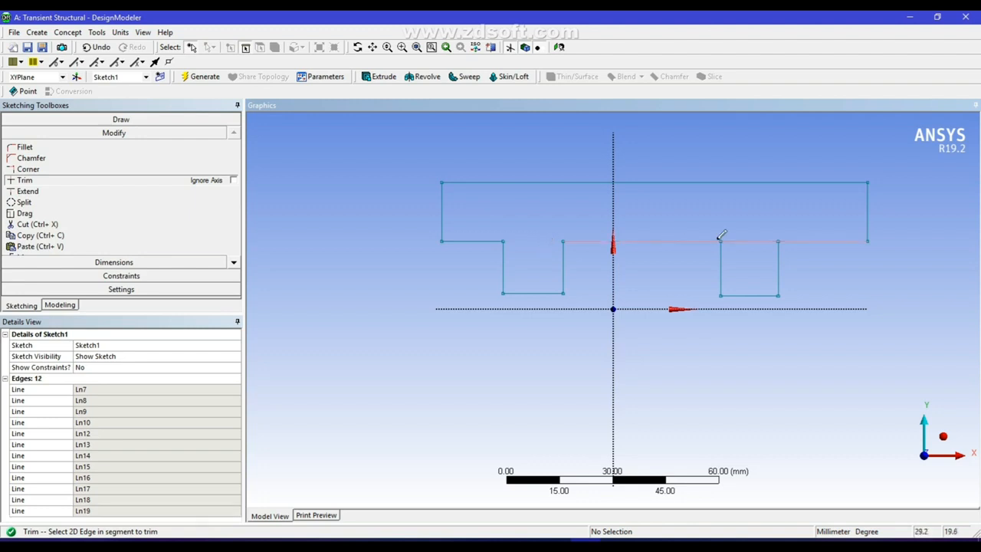
click(747, 240)
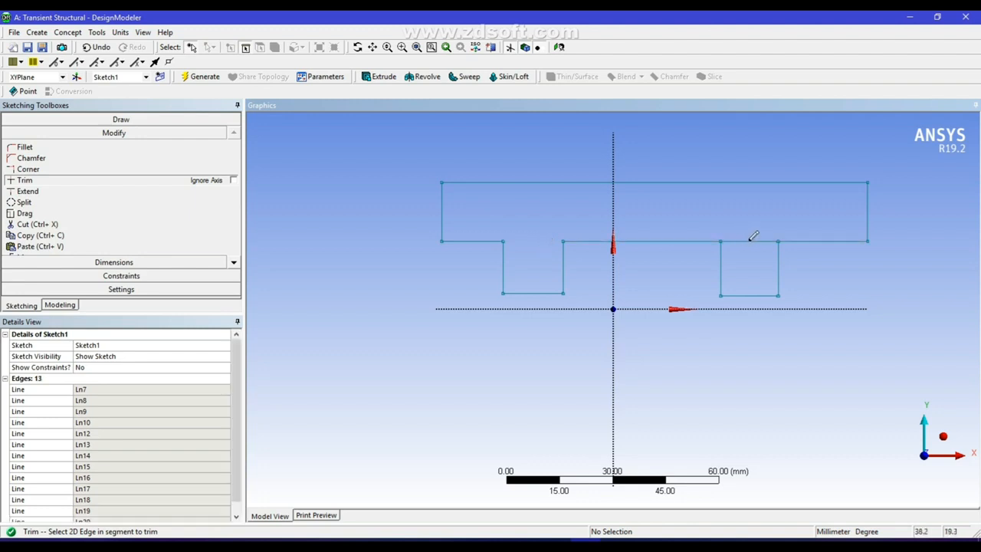
click(753, 238)
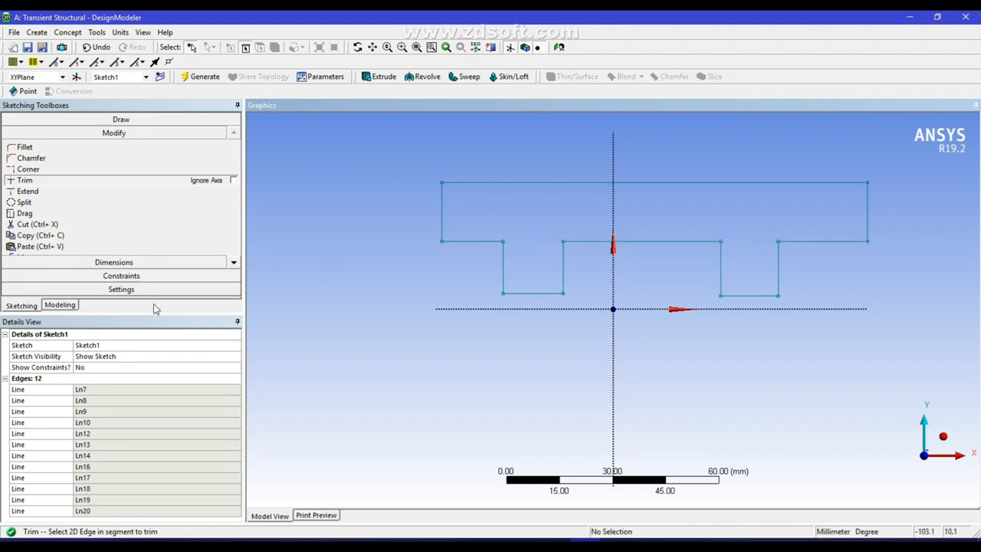
click(133, 278)
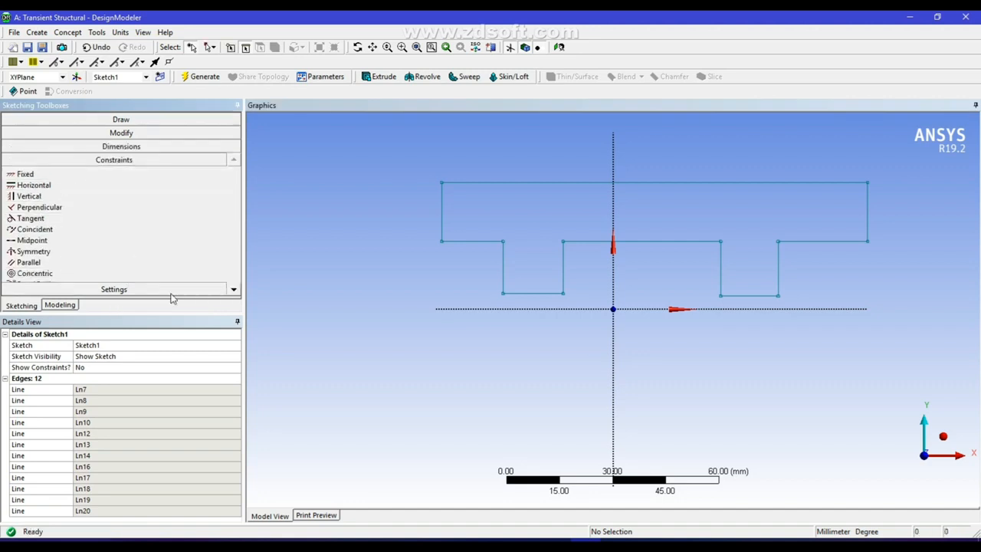
Apply Equal Length to the left/right overhang bottoms, leg bottoms and leg sides
click(234, 290)
click(234, 290)
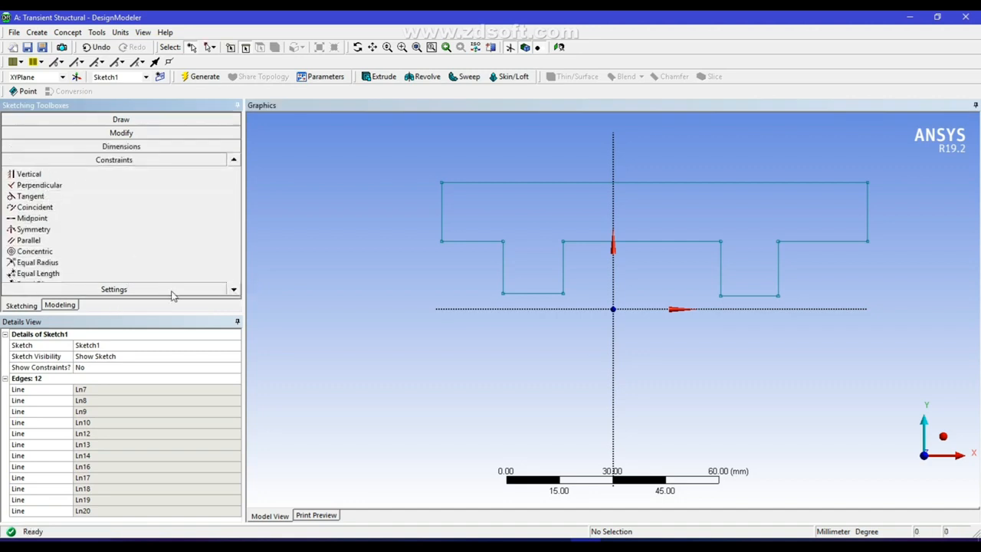
click(40, 274)
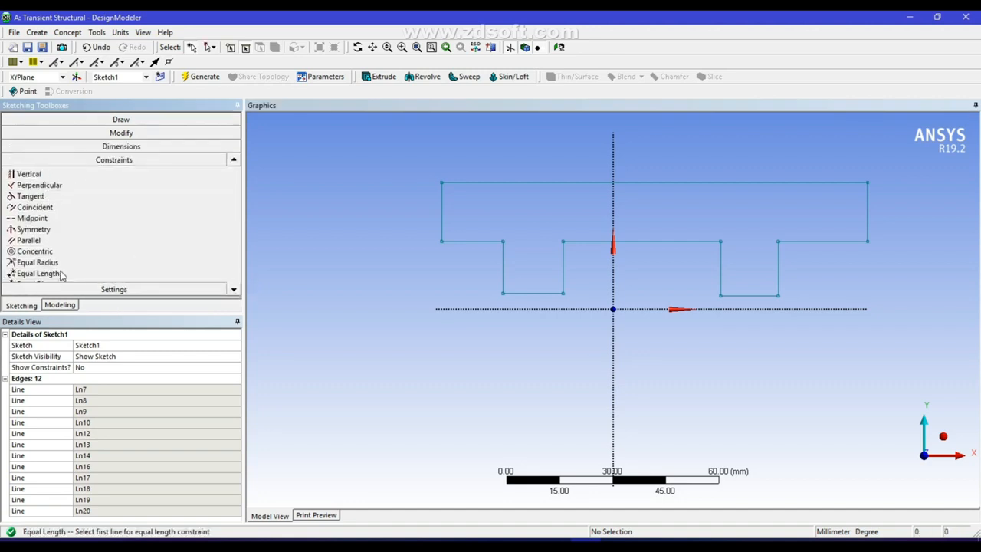
click(472, 243)
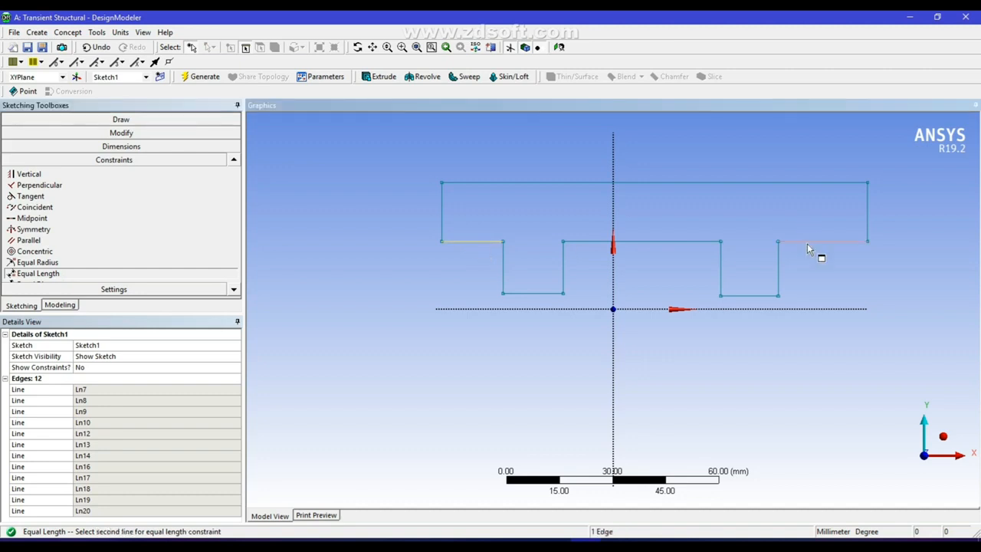
click(810, 243)
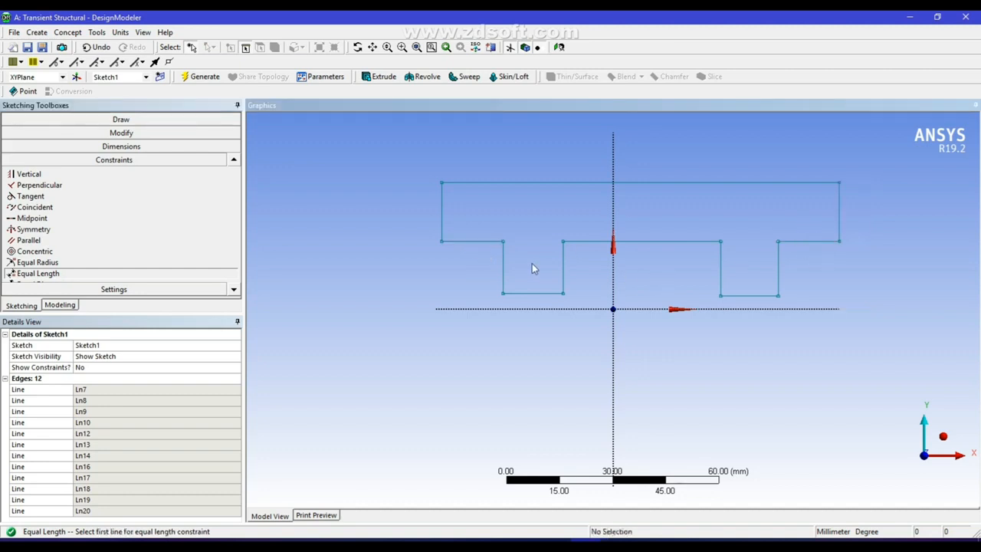
click(540, 292)
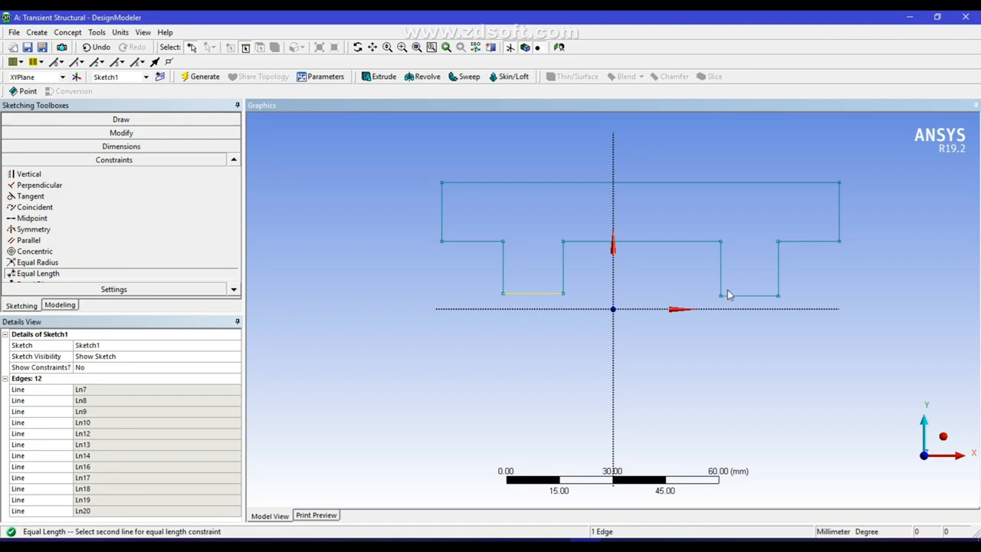
click(740, 296)
click(566, 264)
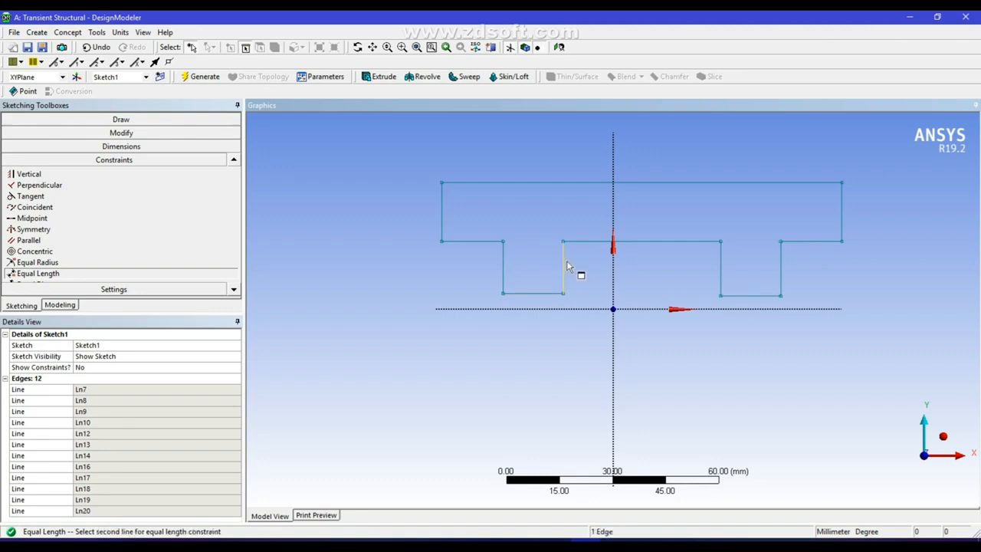
click(719, 266)
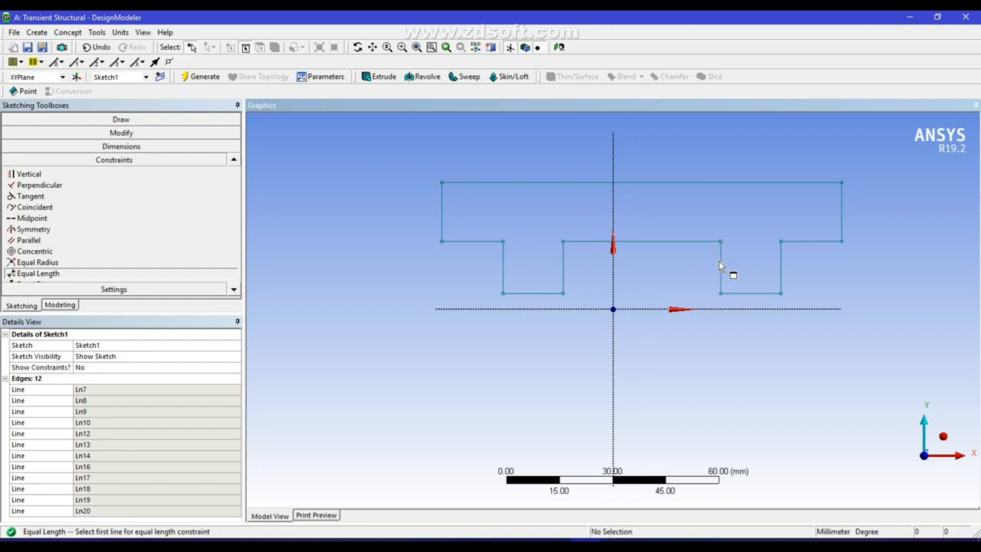
click(781, 260)
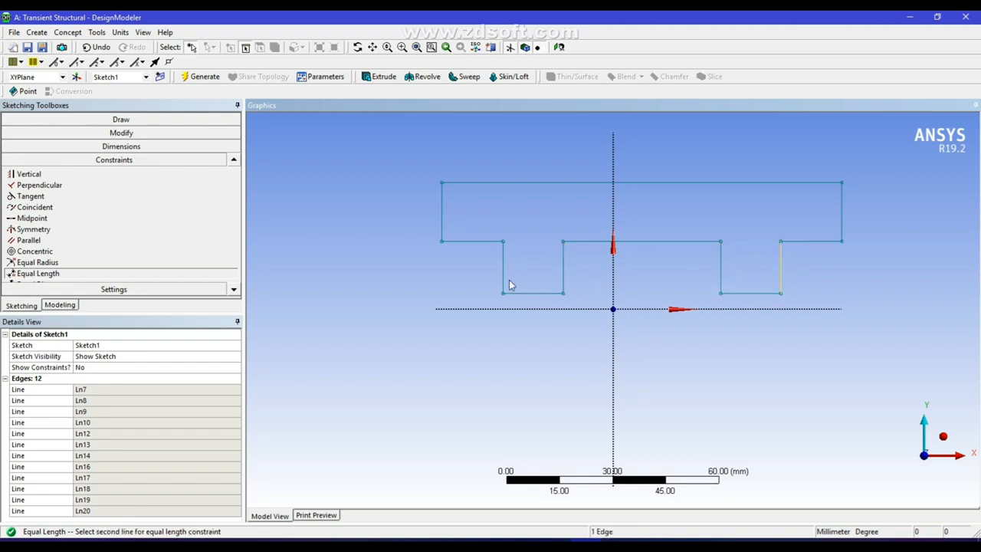
click(503, 266)
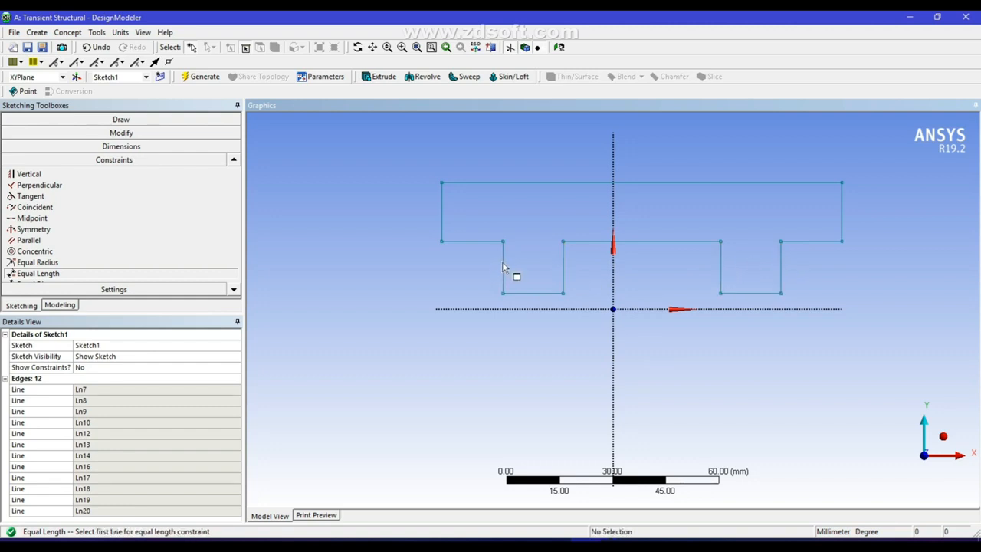
click(133, 147)
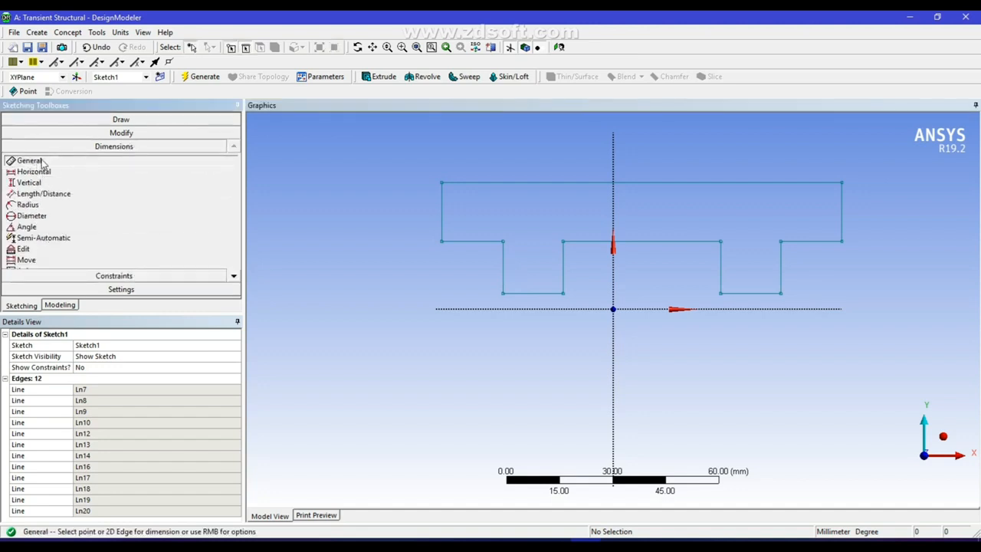
Dimension the top width H1, flange edge V2, left ledge H3, web side V4 and web bottom H5
click(497, 182)
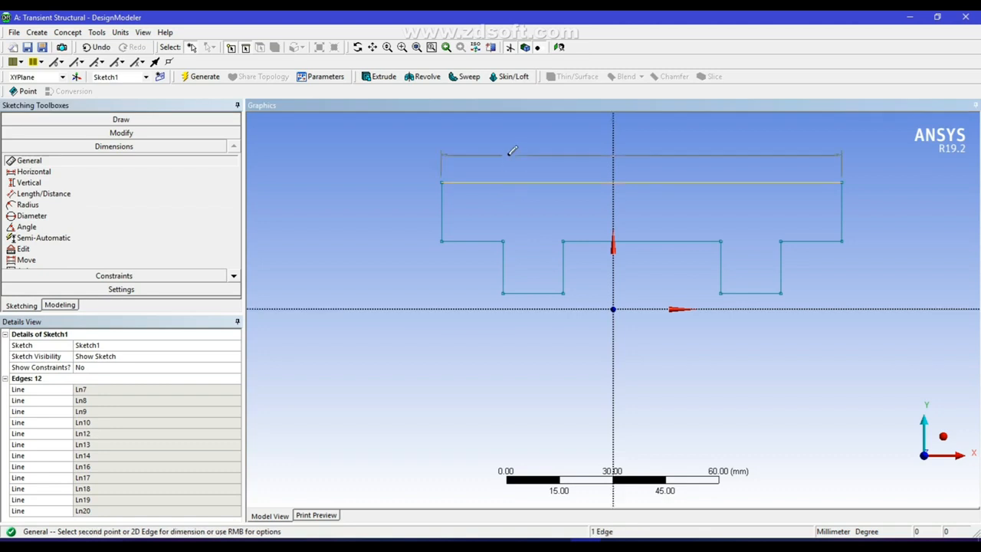
click(510, 156)
click(441, 207)
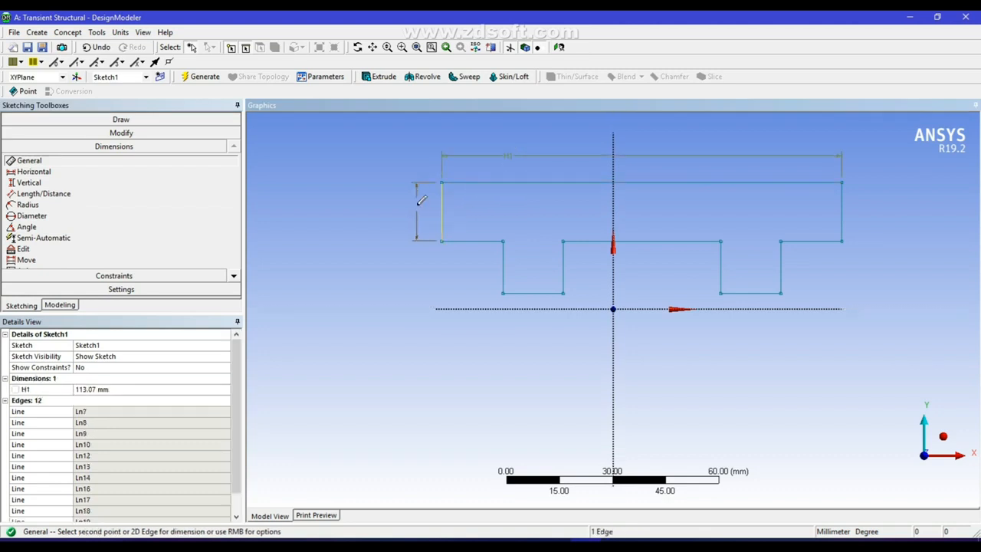
click(418, 213)
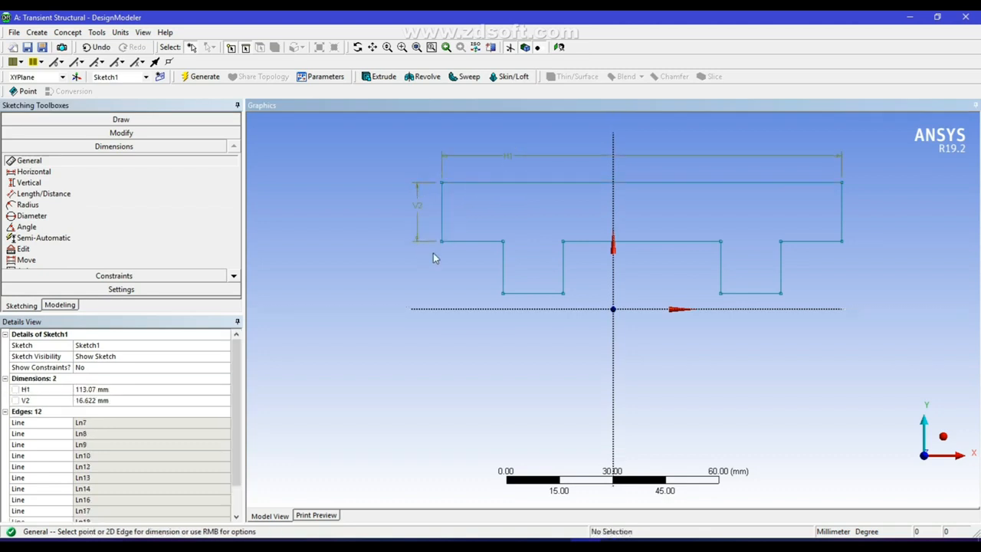
click(481, 245)
click(484, 253)
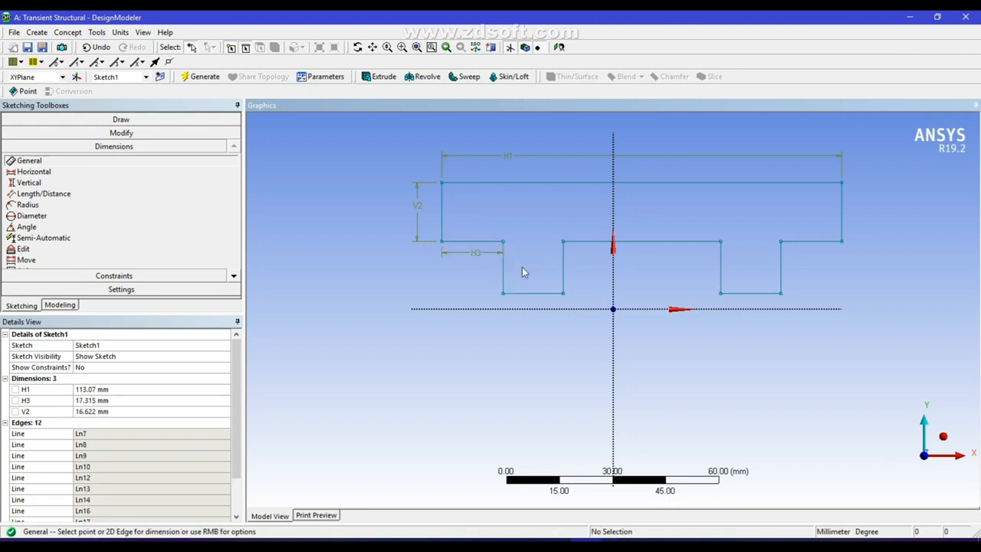
click(505, 270)
click(516, 263)
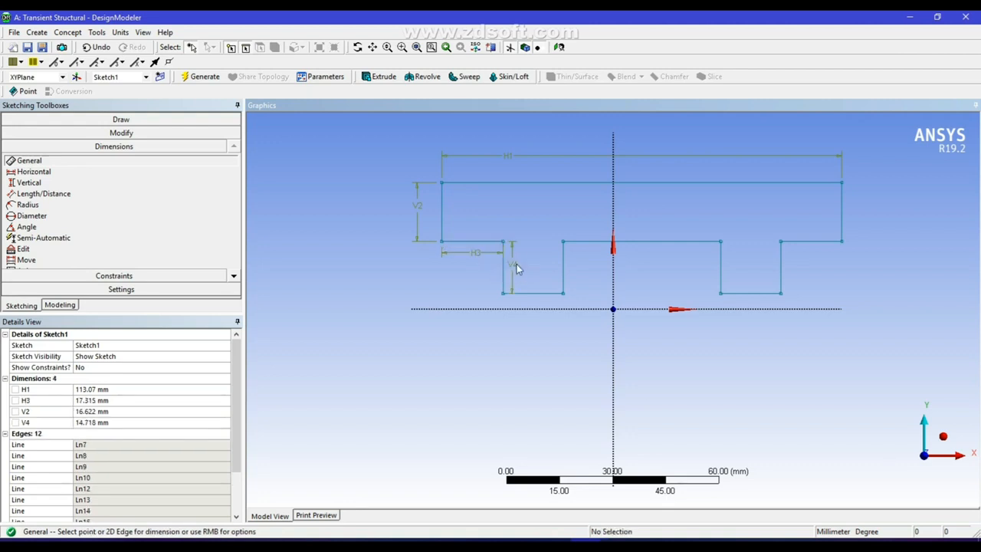
click(537, 292)
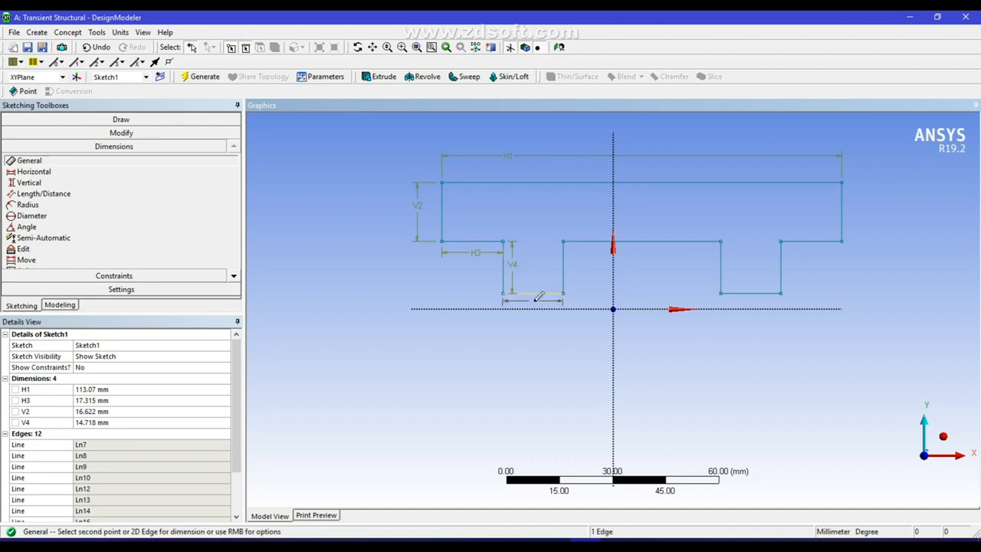
click(534, 304)
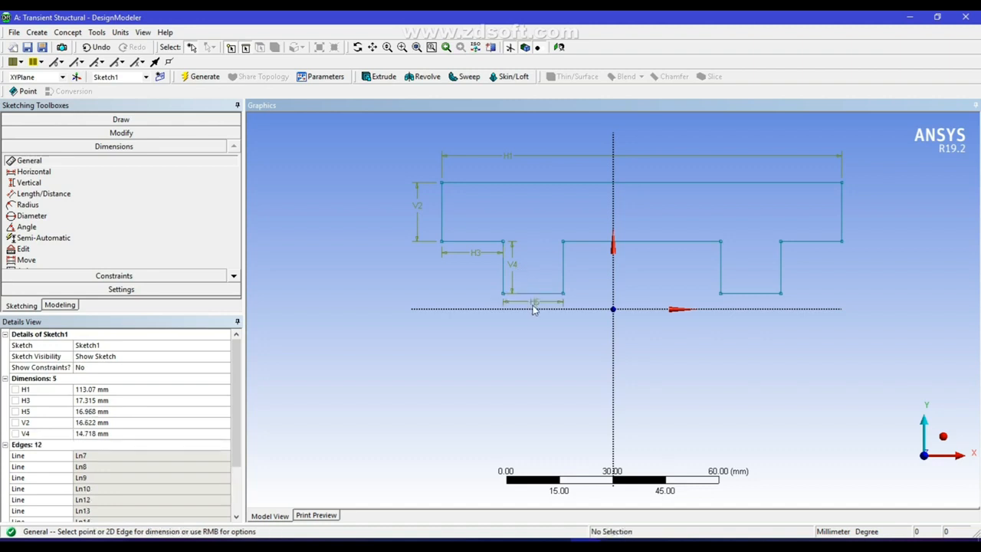
click(118, 389)
Set H1 to 500 mm, H3 to 125 mm and H5 to 25 mm
text(500)
key(Return)
click(120, 399)
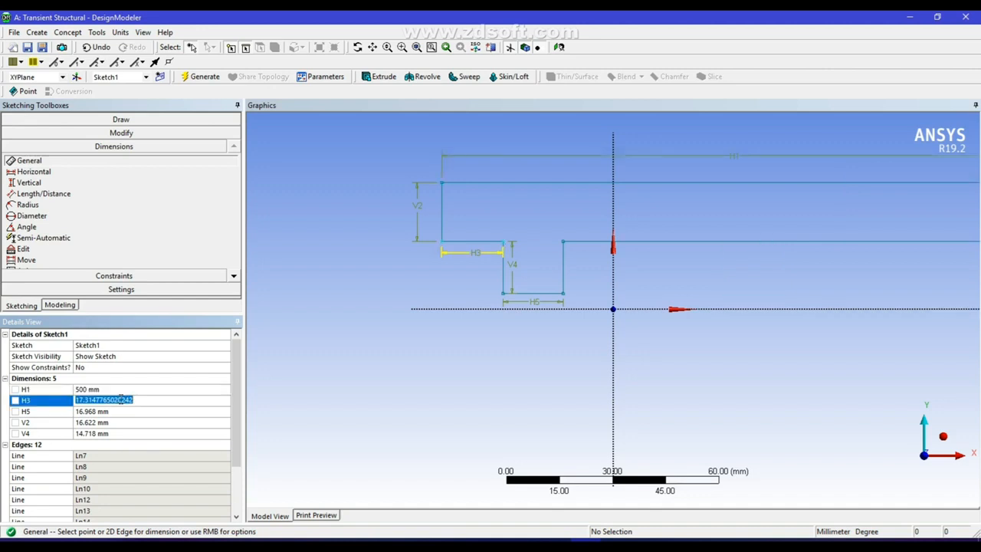
text(125)
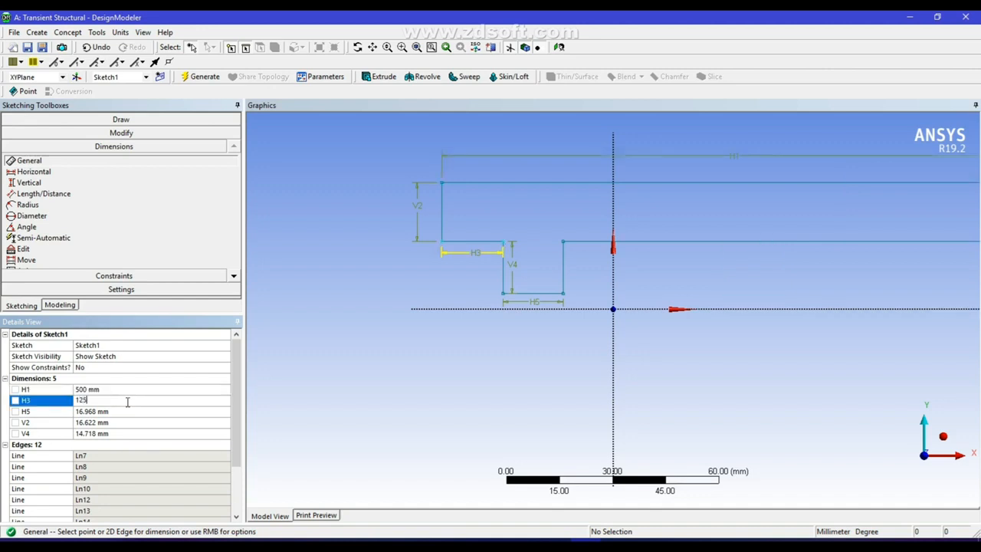
key(Return)
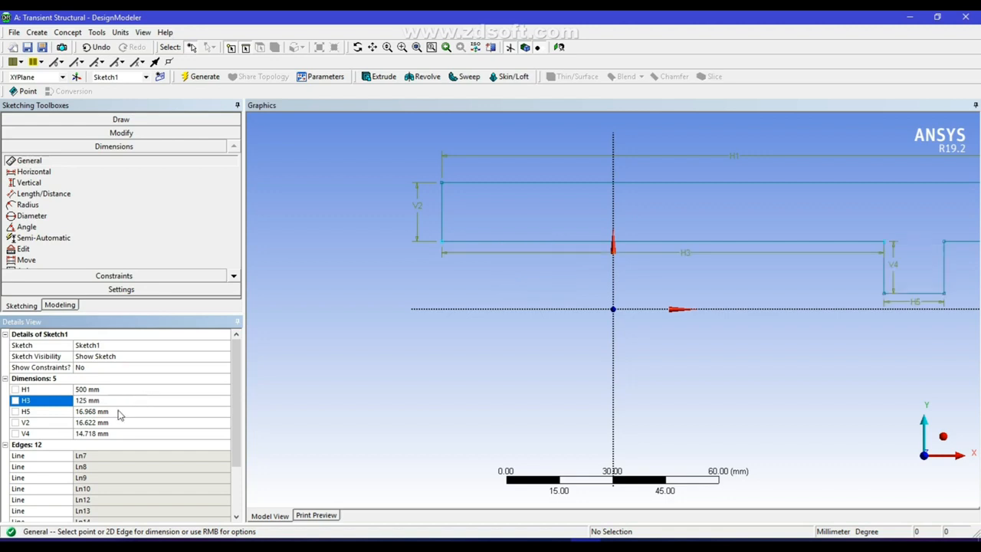
click(114, 411)
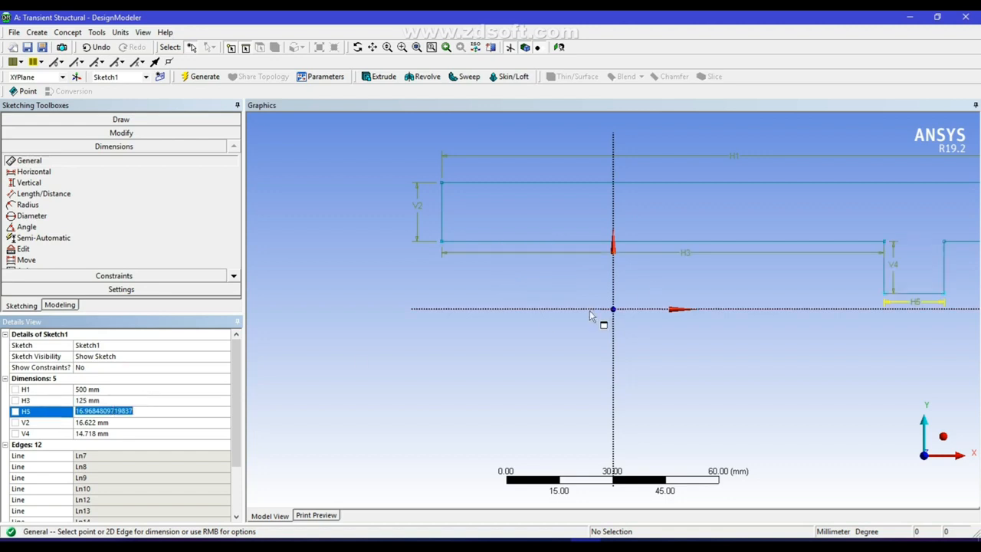
text(25)
key(Return)
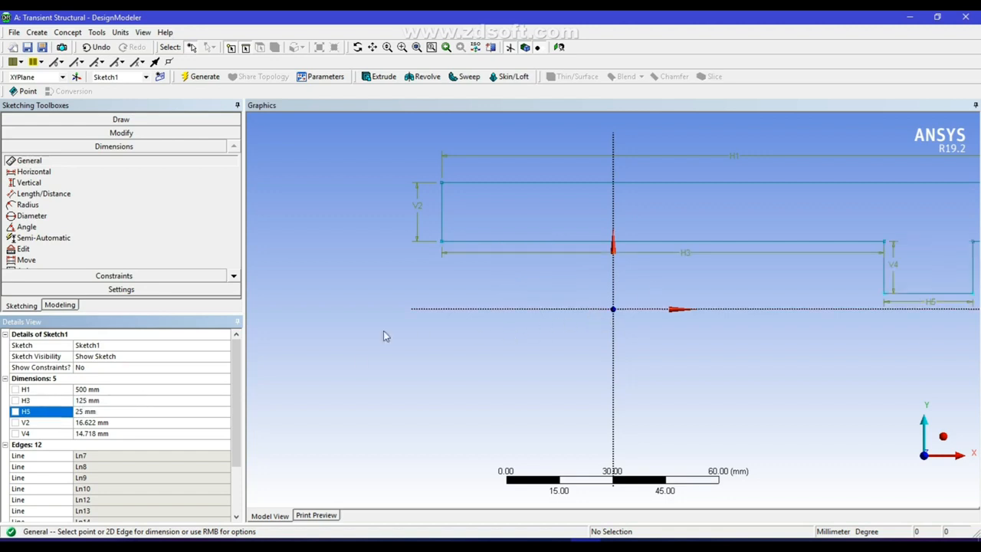
Set V2 to 50 mm and V4 to 100 mm, then fit the profile in view
click(97, 422)
text(50)
key(Return)
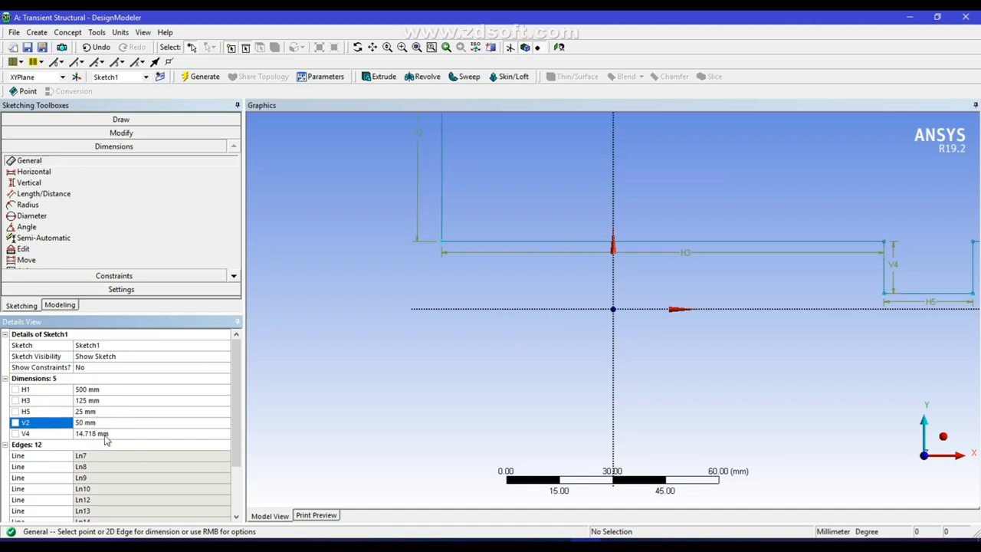
click(106, 434)
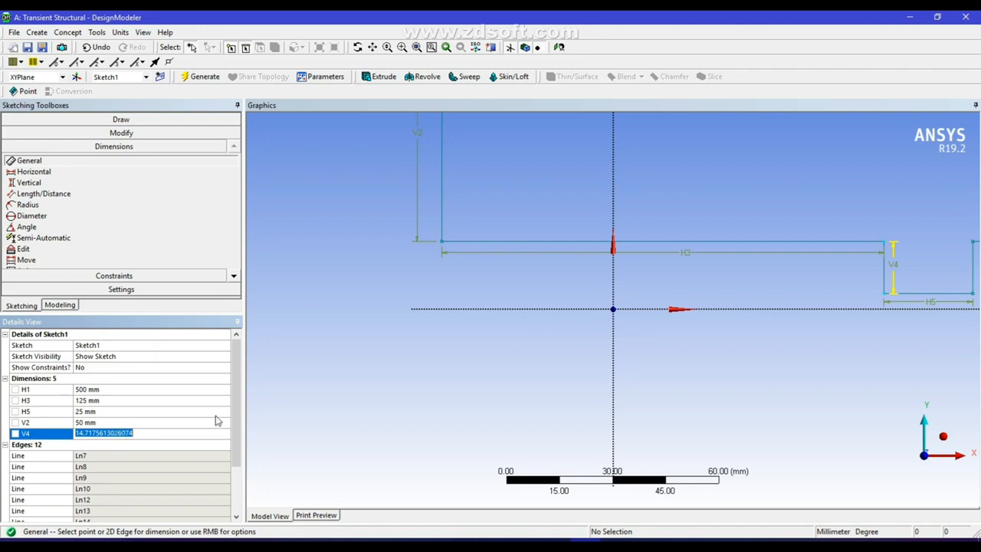
text(100)
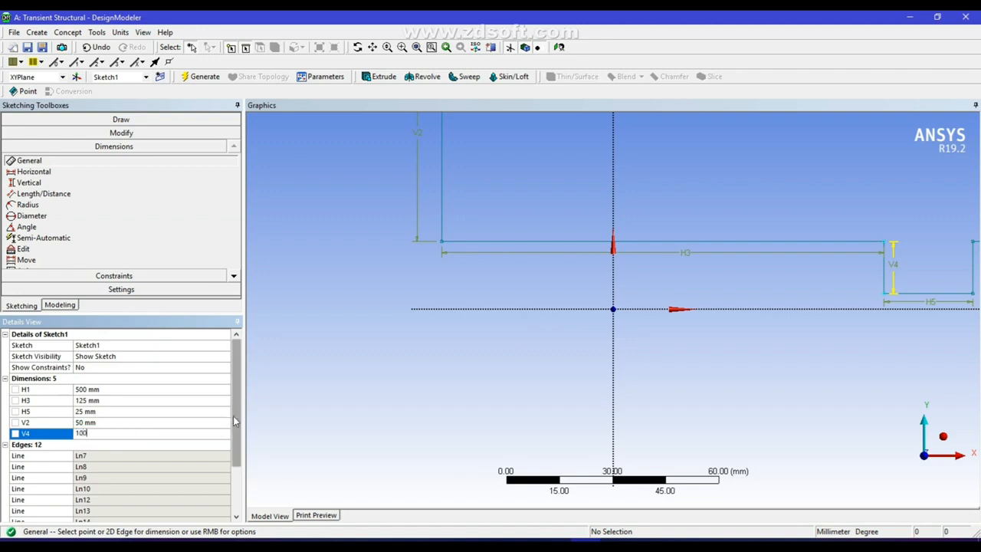
key(Return)
scroll(590, 293, down, 5)
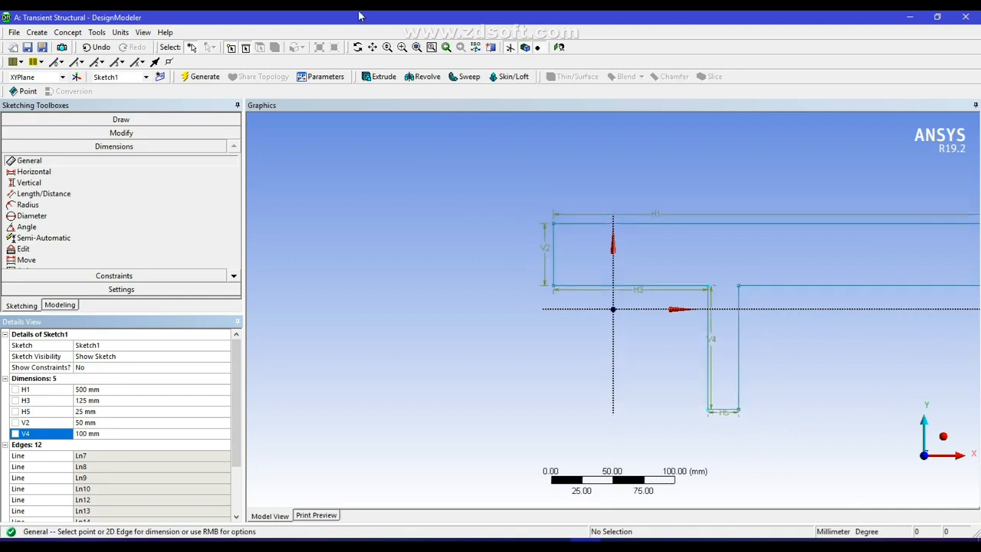
click(371, 46)
mouse_move(679, 339)
mouse_down()
mouse_move(476, 390)
mouse_move(452, 333)
mouse_move(453, 346)
mouse_up()
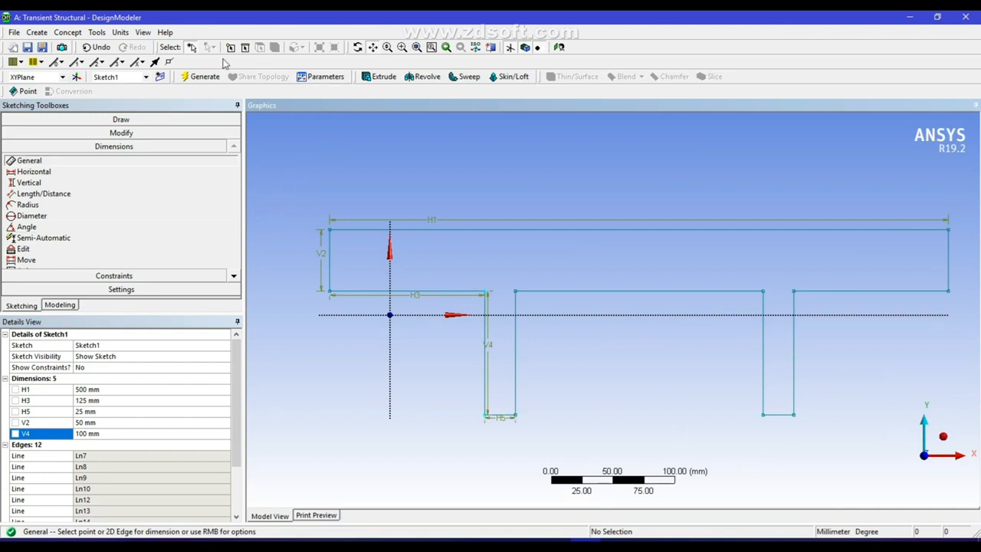
click(204, 77)
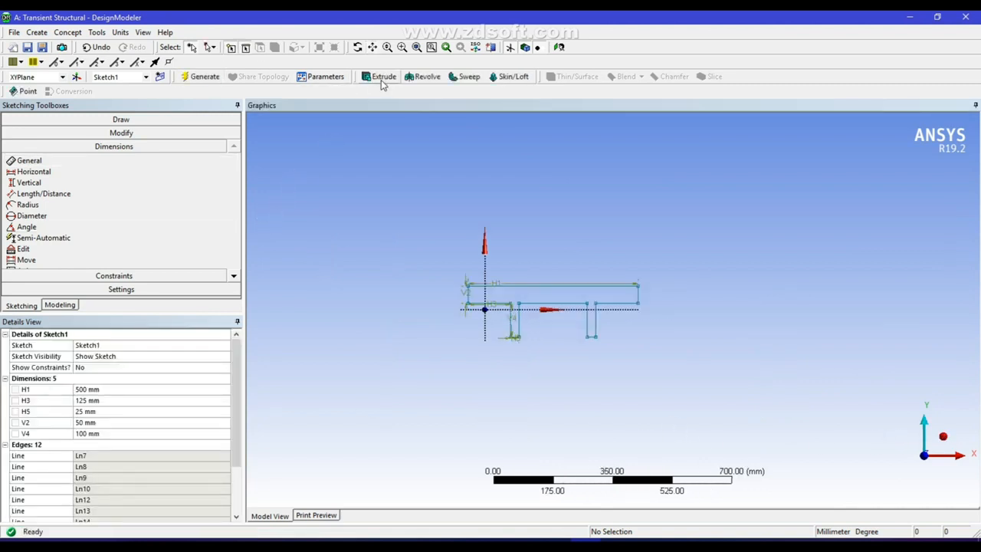
Extrude Sketch1 to a 100 mm depth and generate the solid beam, shown isometrically
click(380, 79)
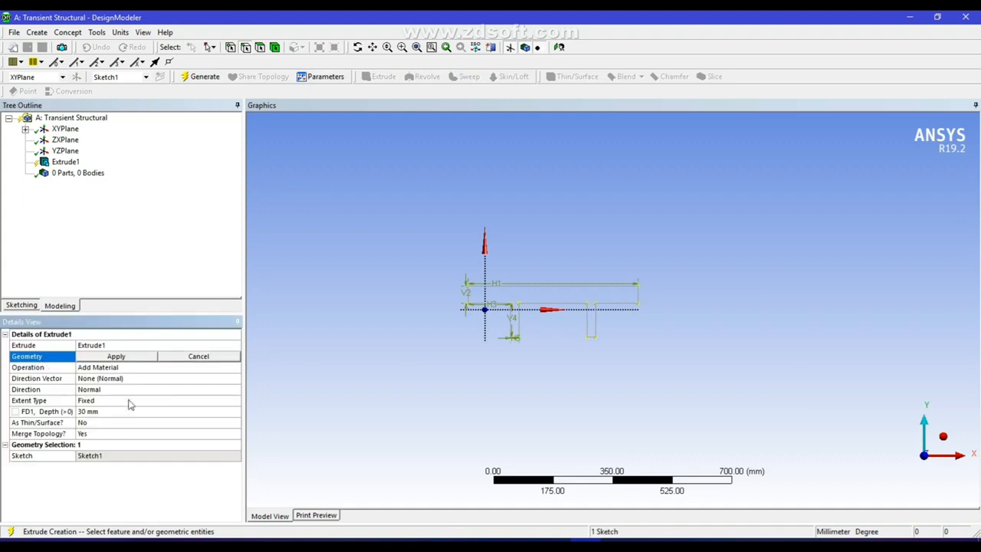
click(116, 356)
click(106, 412)
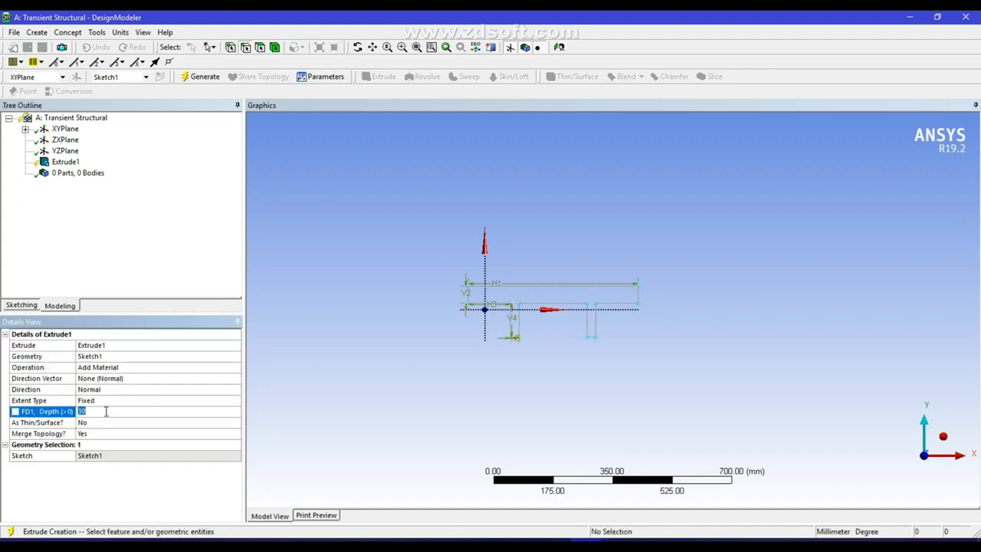
text(100)
key(Return)
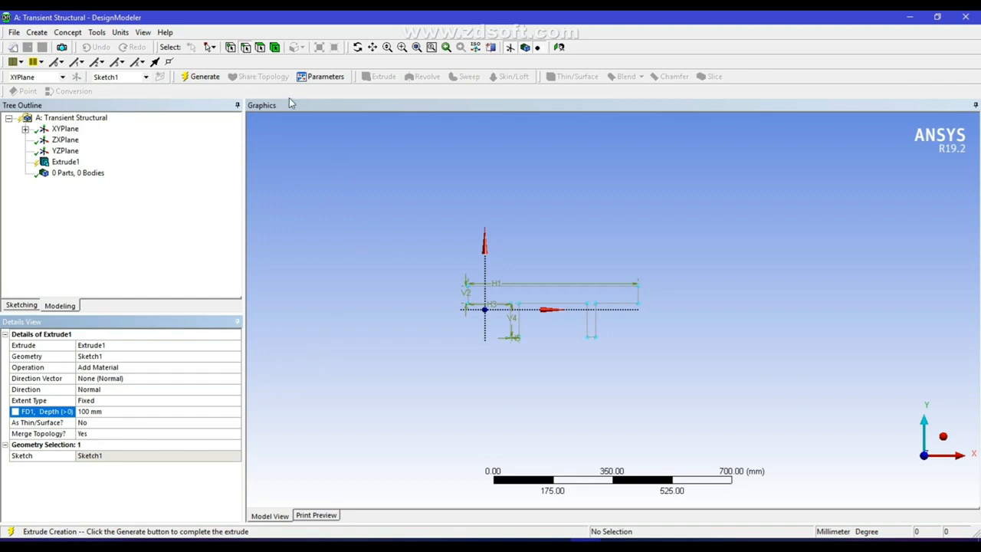
click(203, 77)
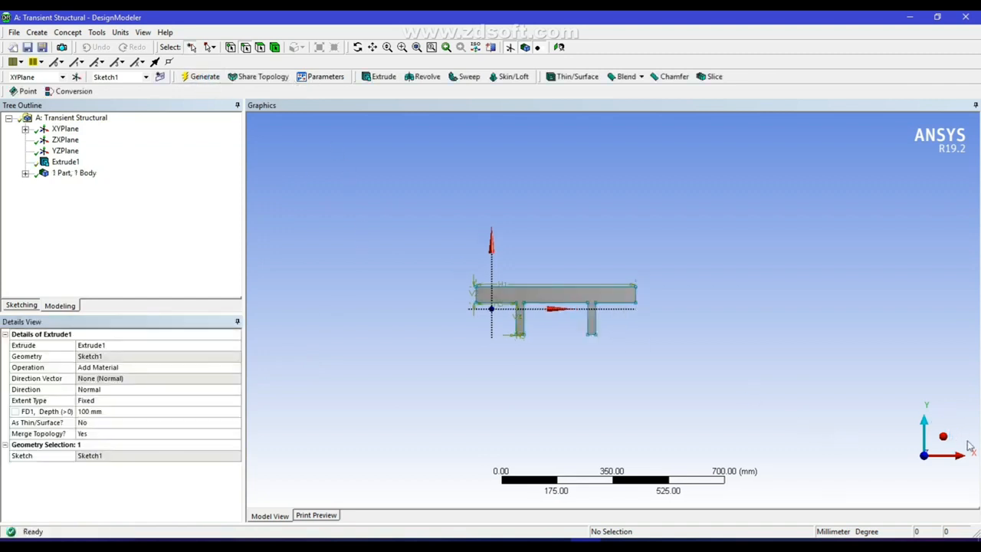
click(943, 436)
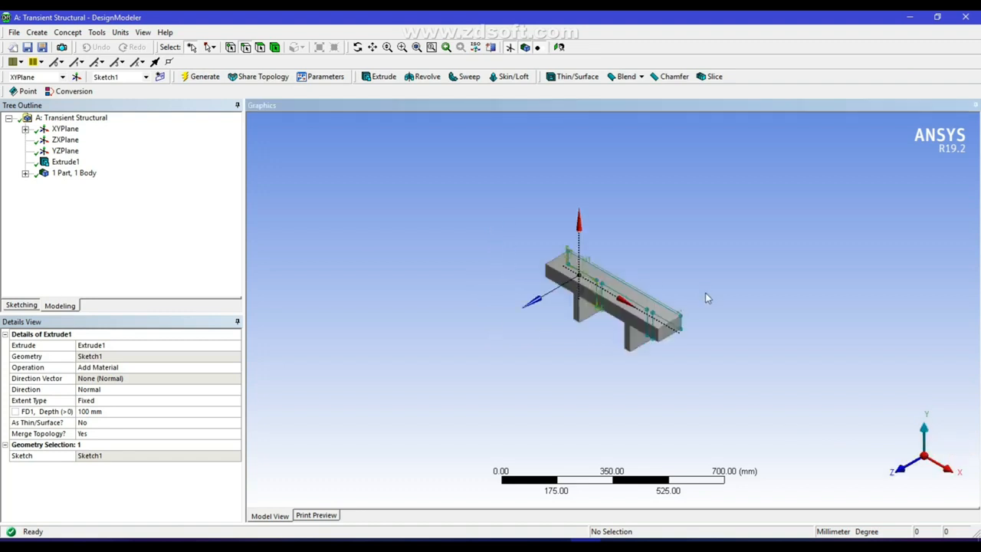
scroll(763, 303, up, 3)
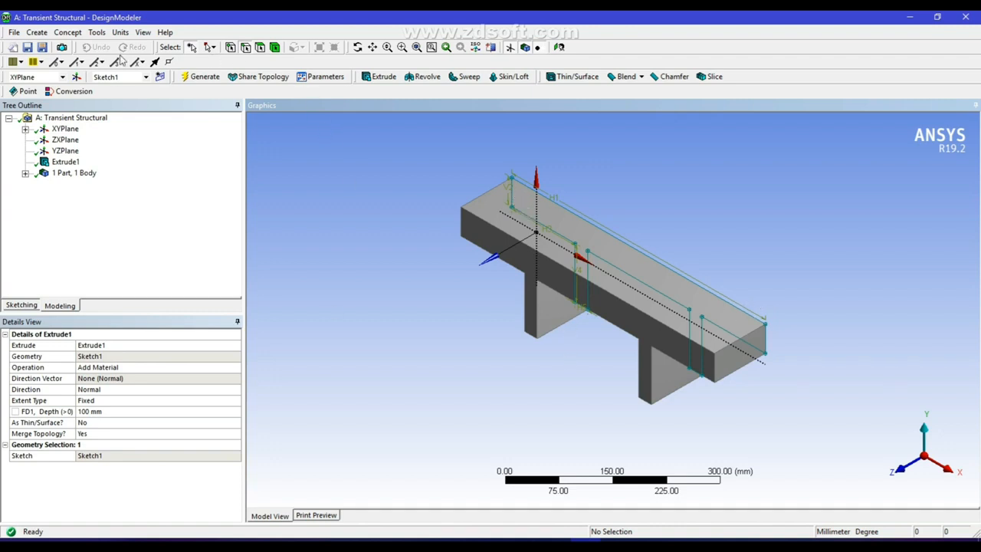
click(594, 243)
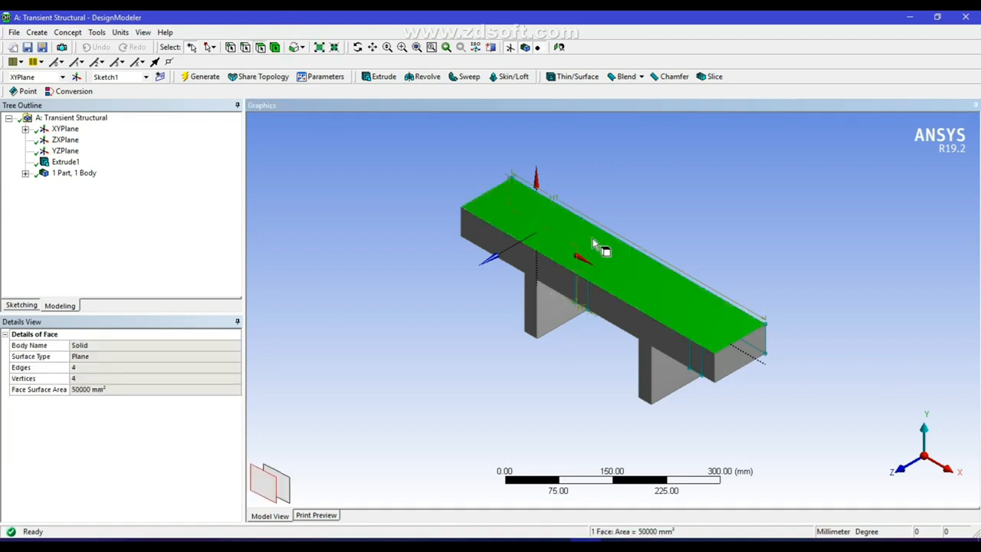
Start Sketch2 on the beam's top face and draw two rectangles across it
click(21, 305)
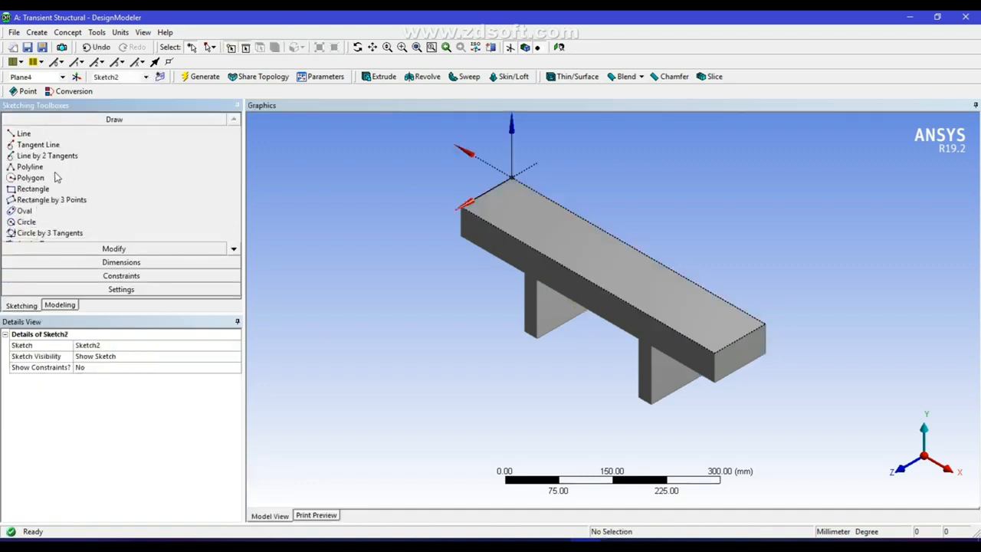
click(30, 190)
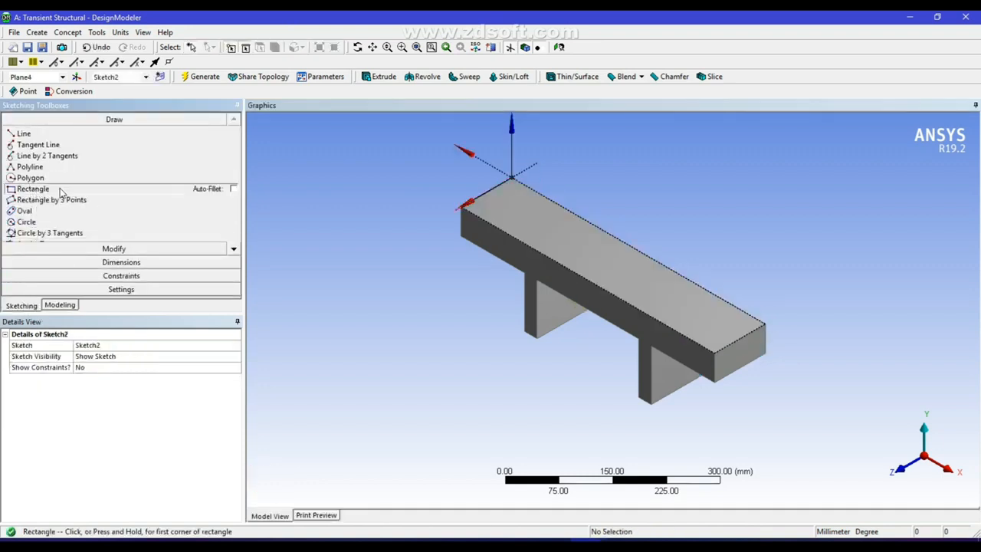
click(538, 190)
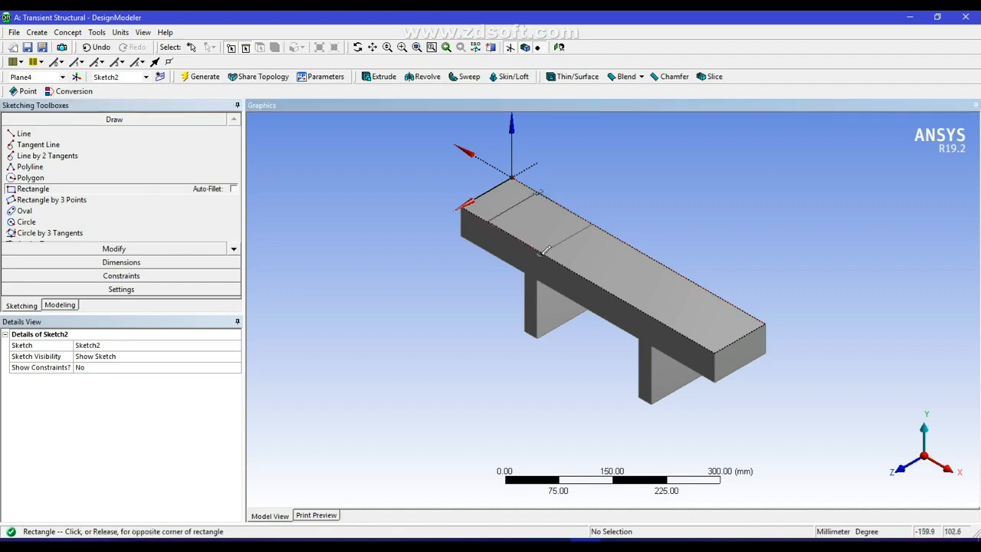
click(542, 249)
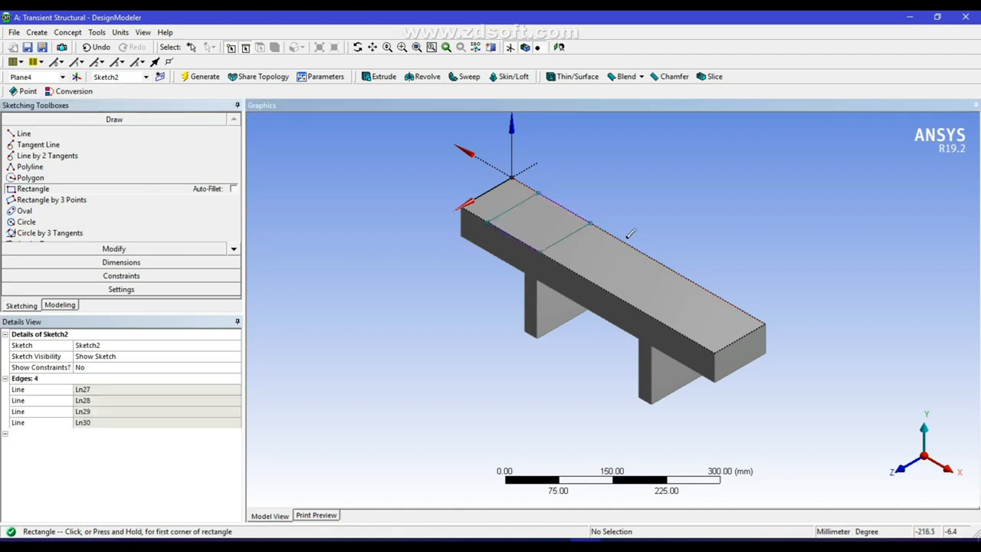
click(633, 246)
click(653, 311)
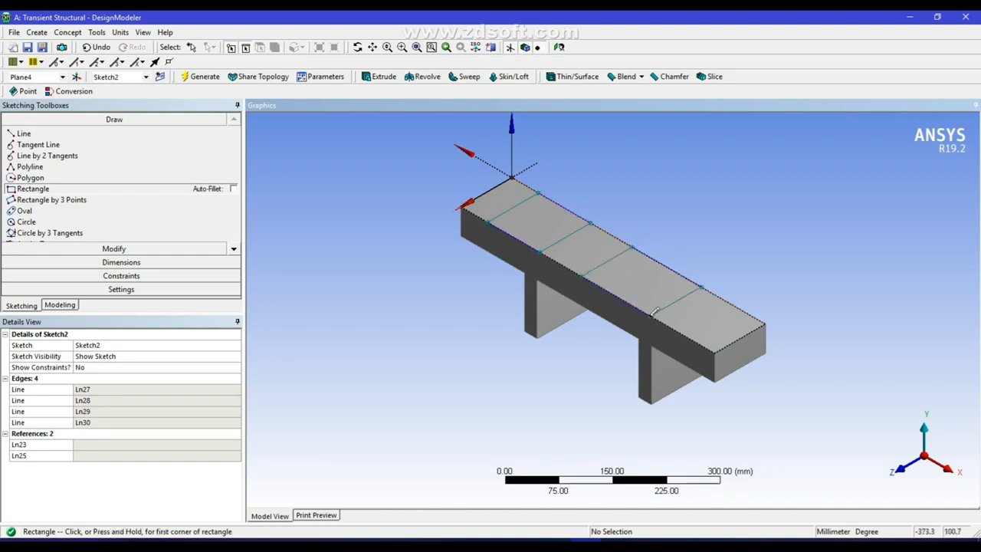
click(119, 262)
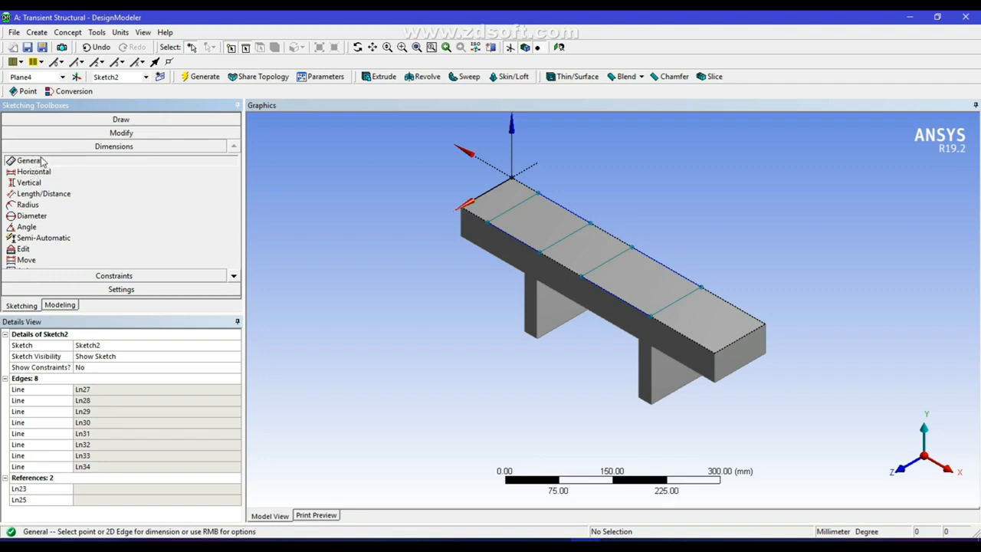
Dimension the rectangle spacing and set H1 and H2 to 100 mm
click(571, 210)
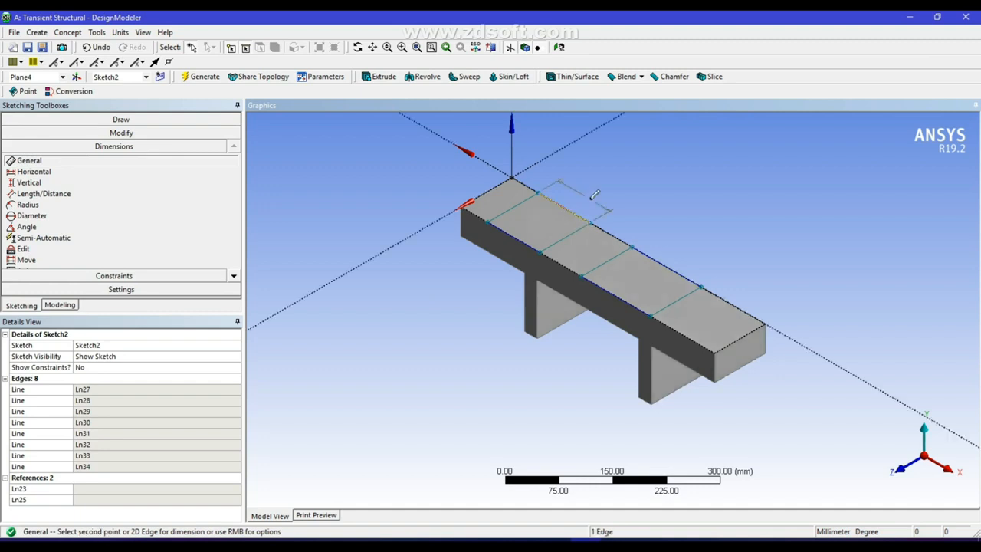
click(664, 269)
click(684, 256)
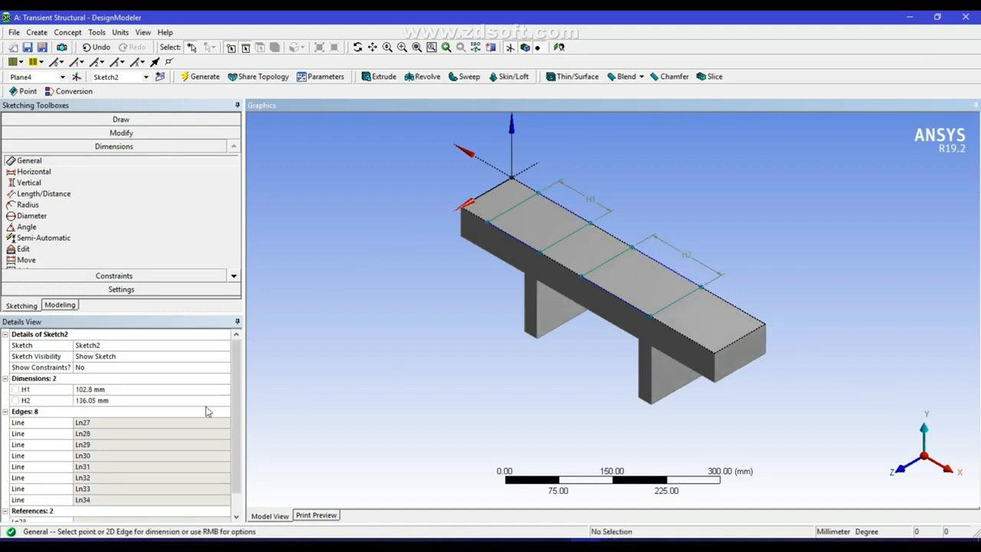
click(111, 390)
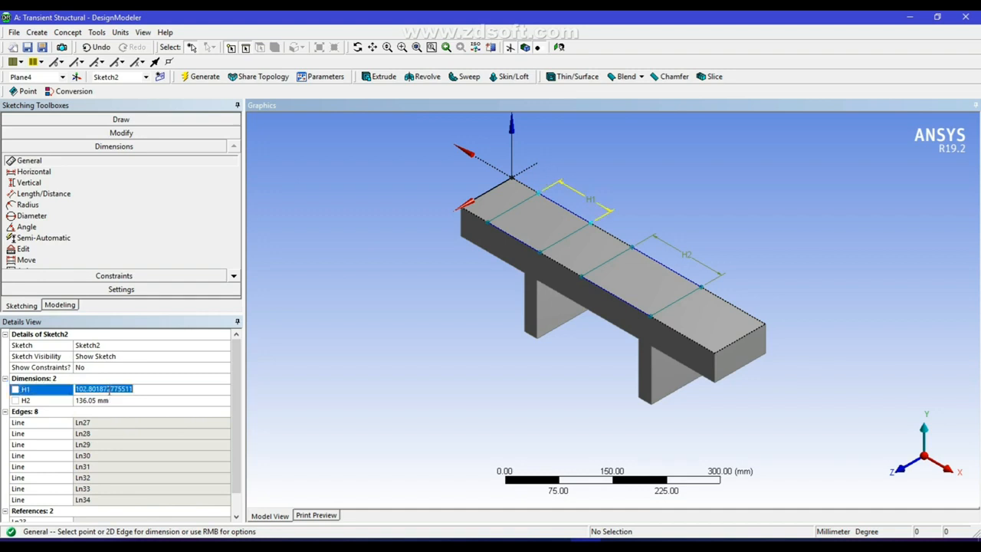
text(100)
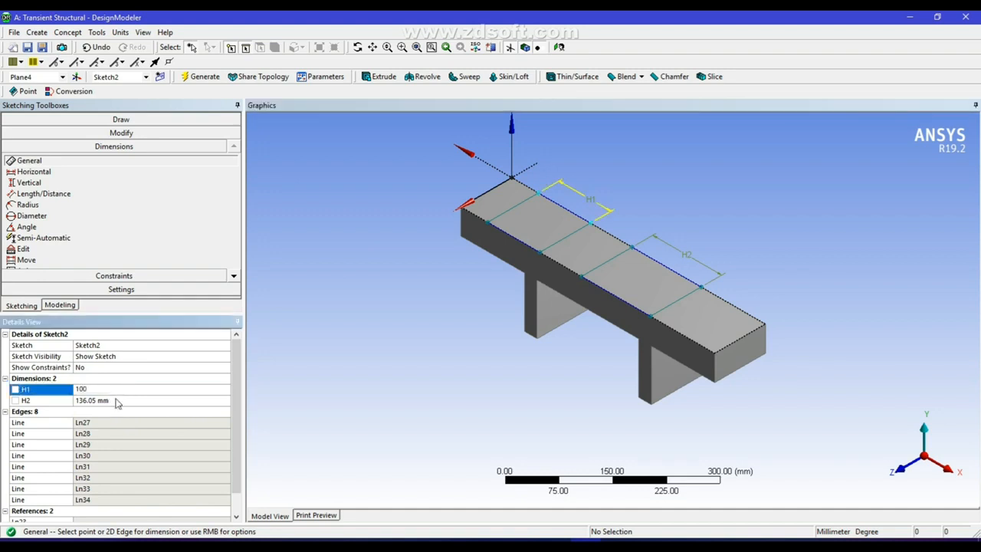
click(117, 402)
text(100)
key(Return)
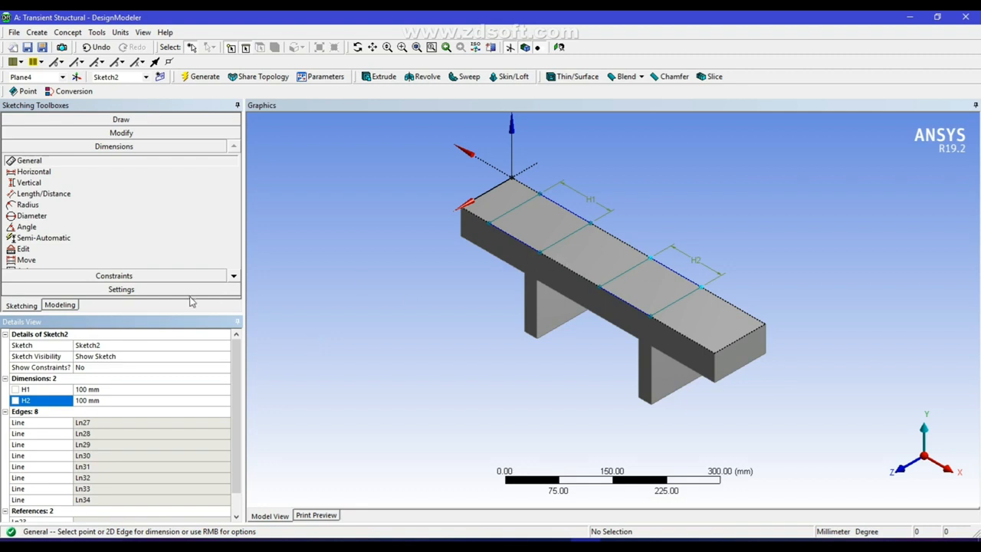
Add horizontal dimensions H3 and H4 on the sketch edges, both set to 100 mm
click(34, 172)
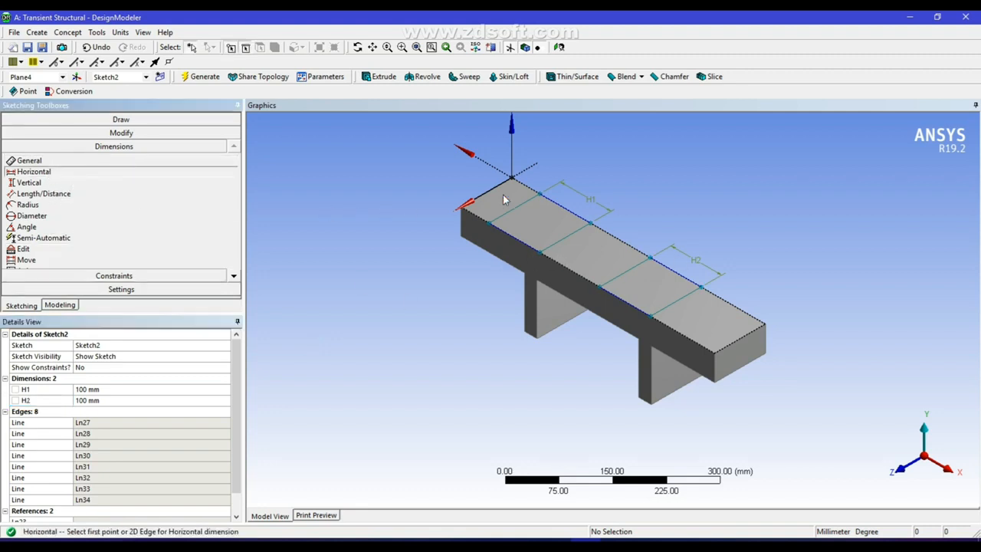
click(519, 210)
click(498, 192)
click(422, 260)
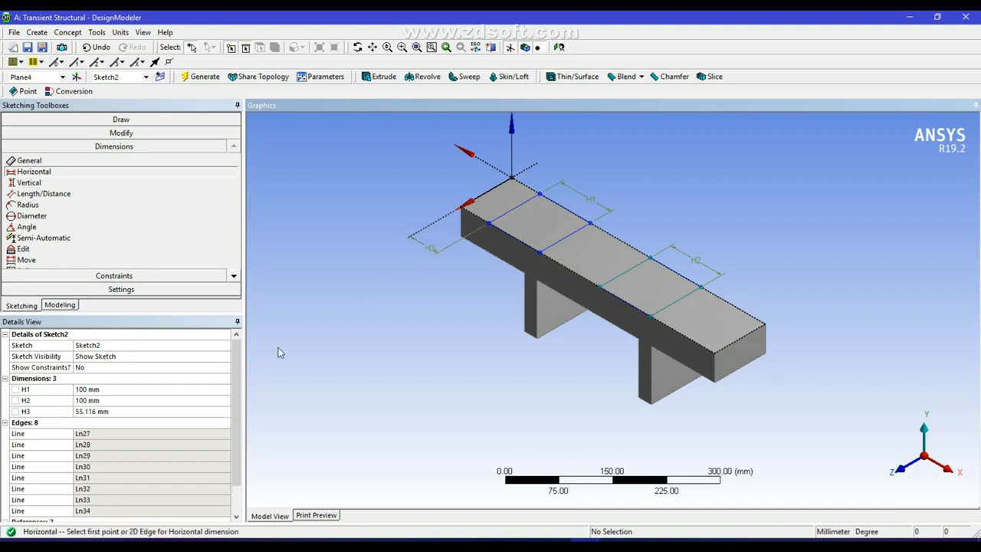
click(116, 412)
text(100)
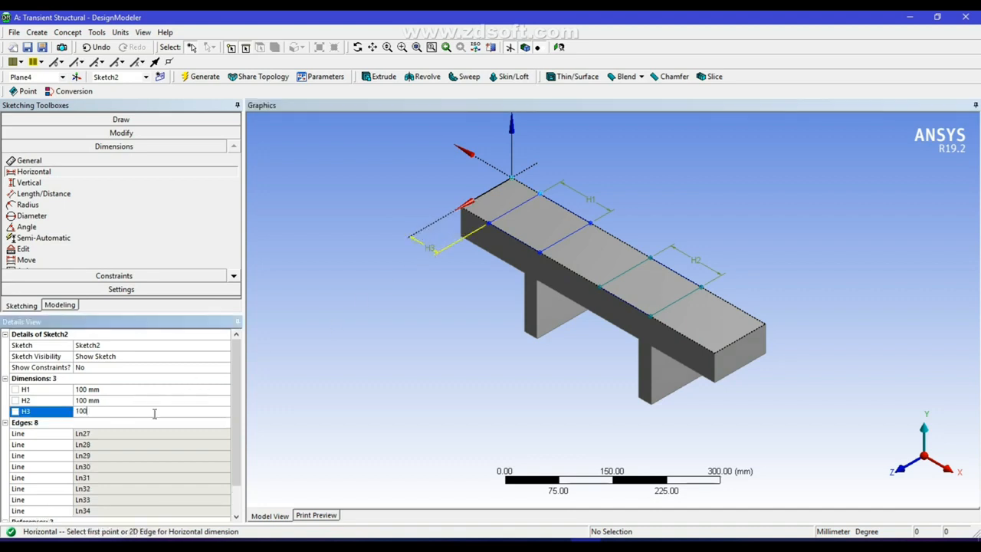
key(Return)
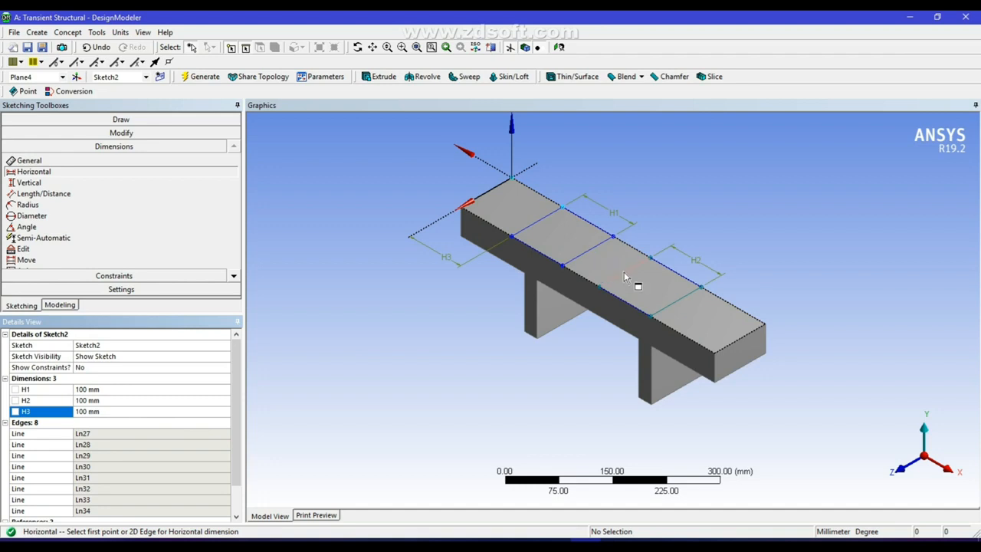
click(630, 245)
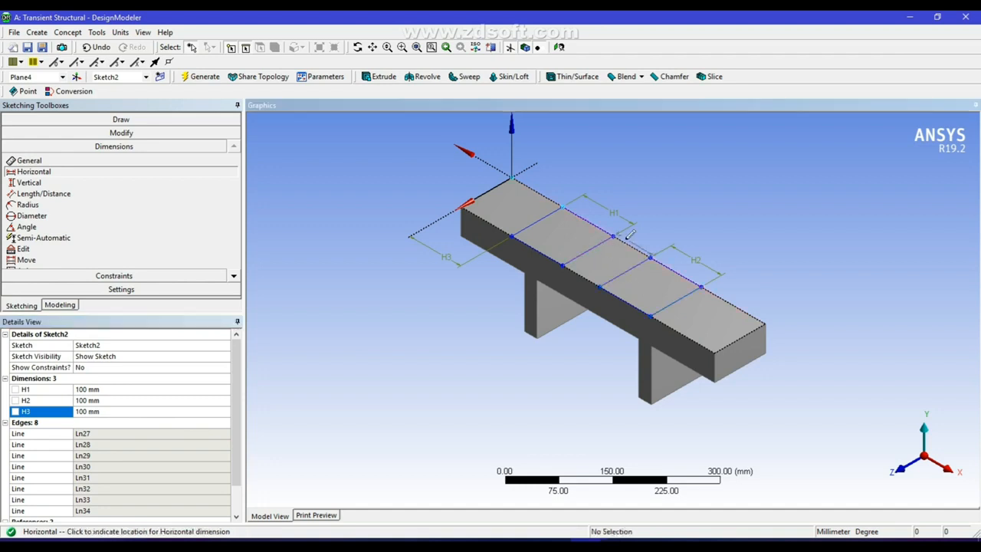
click(642, 238)
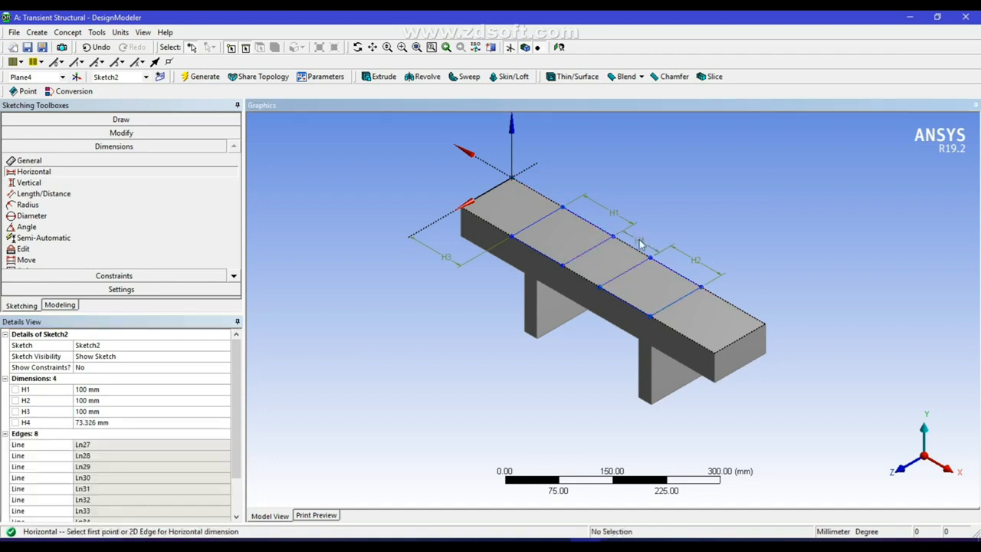
click(104, 422)
text(1)
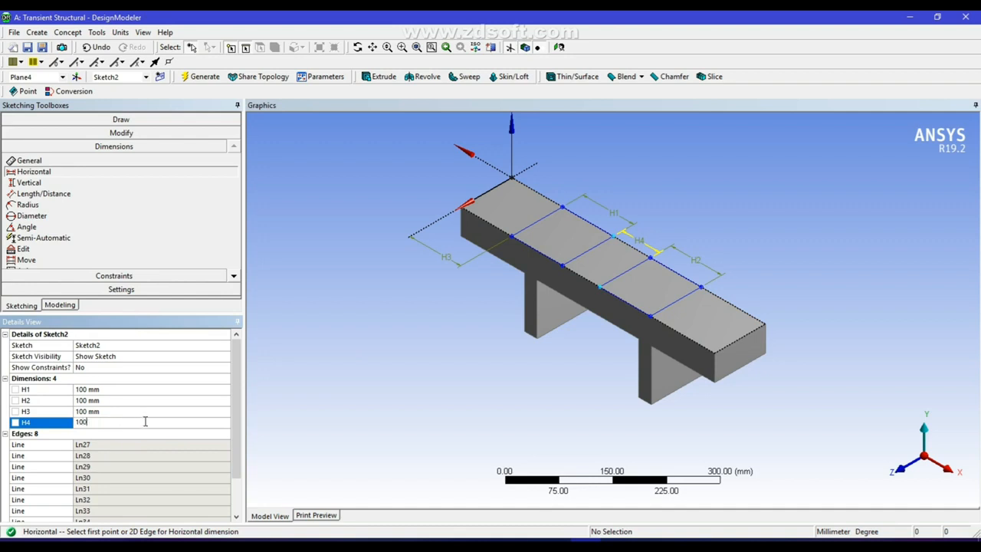
text(00)
key(Return)
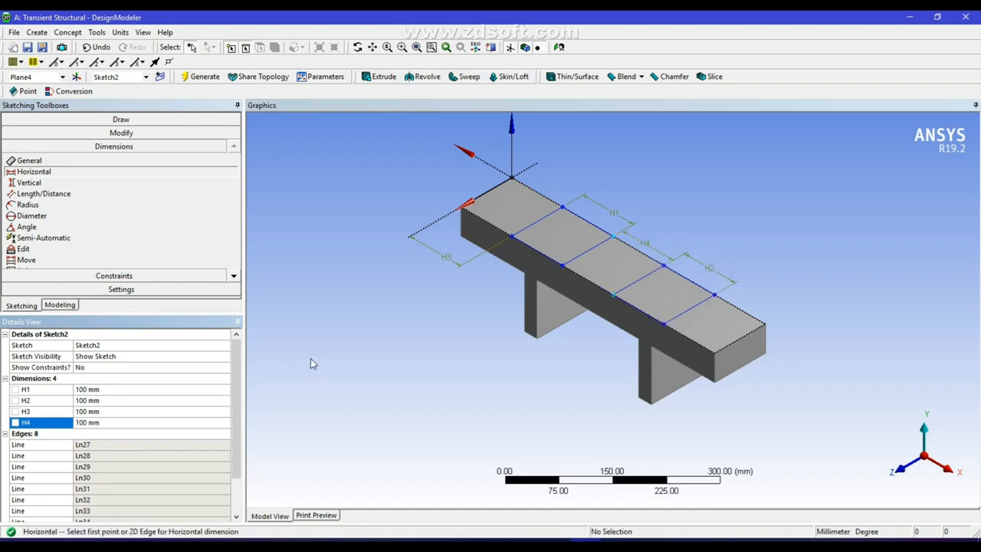
Generate Extrude2 from Sketch2 as an Imprint Faces operation, reversed, extending To Next
click(387, 80)
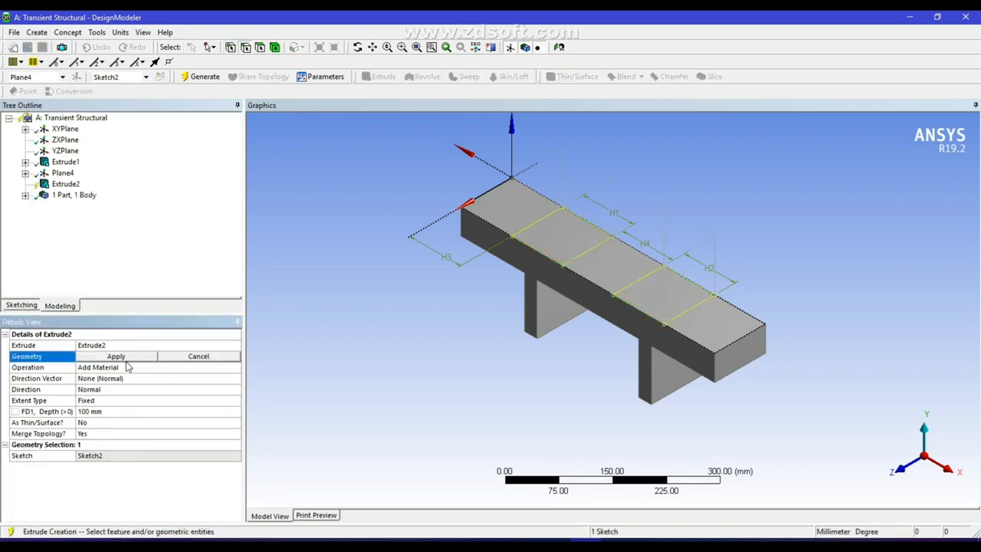
click(115, 357)
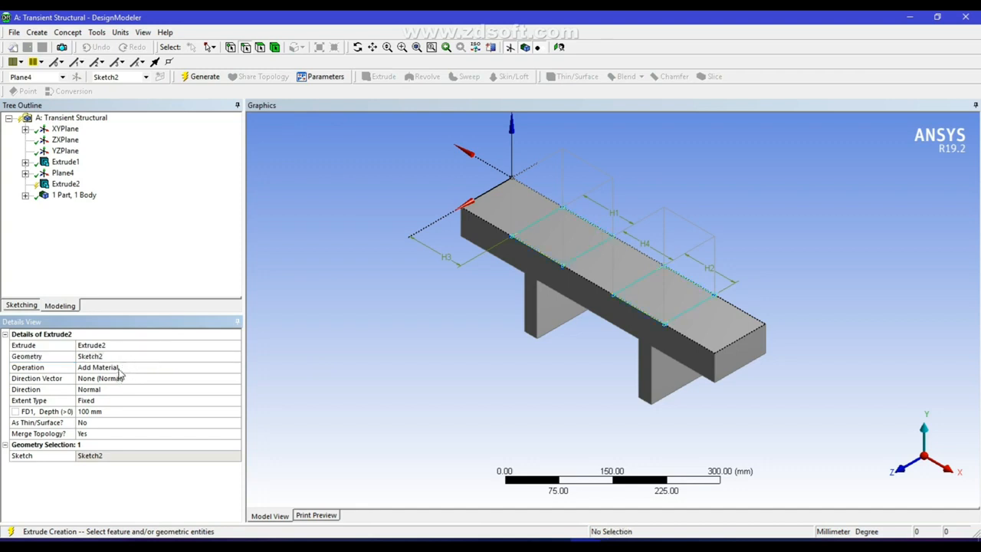
click(119, 369)
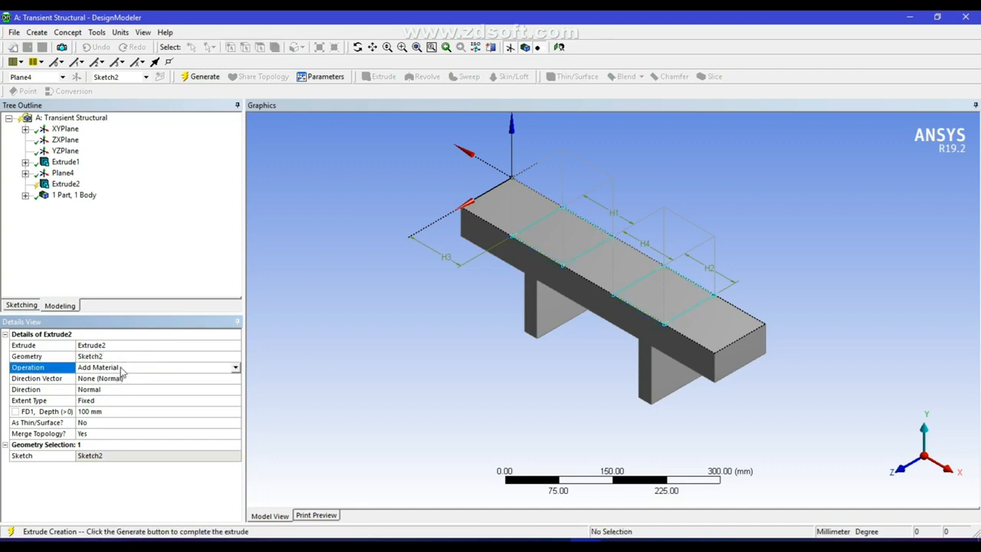
click(235, 368)
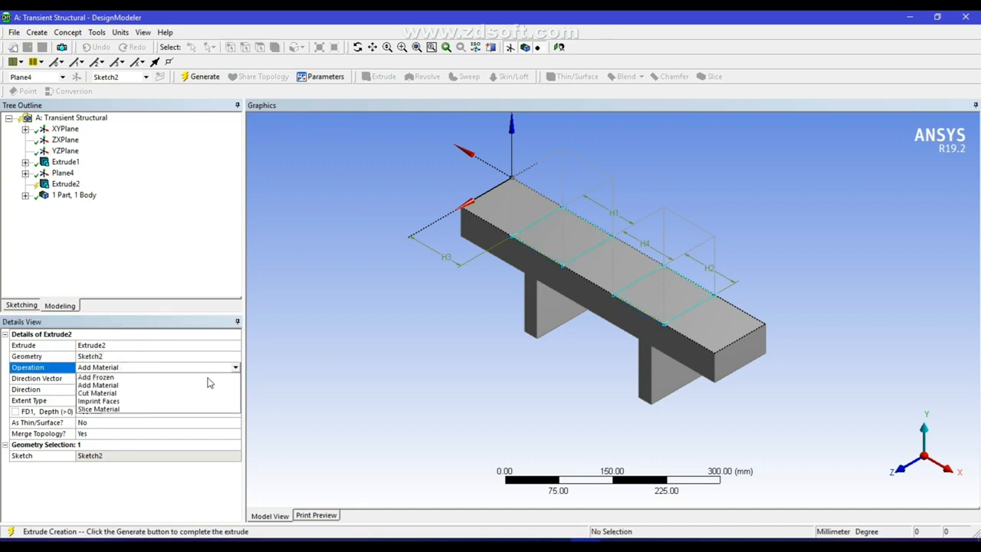
click(151, 401)
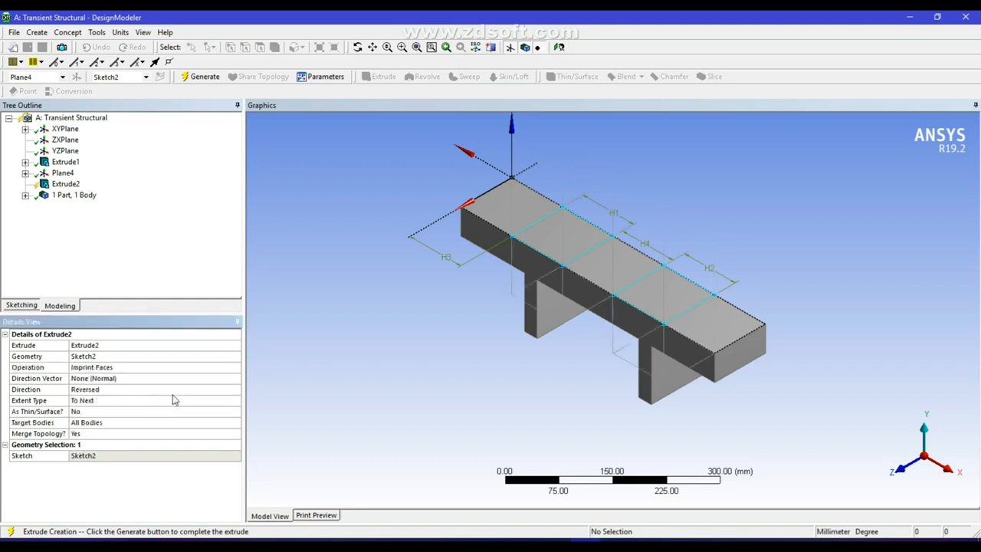
click(205, 76)
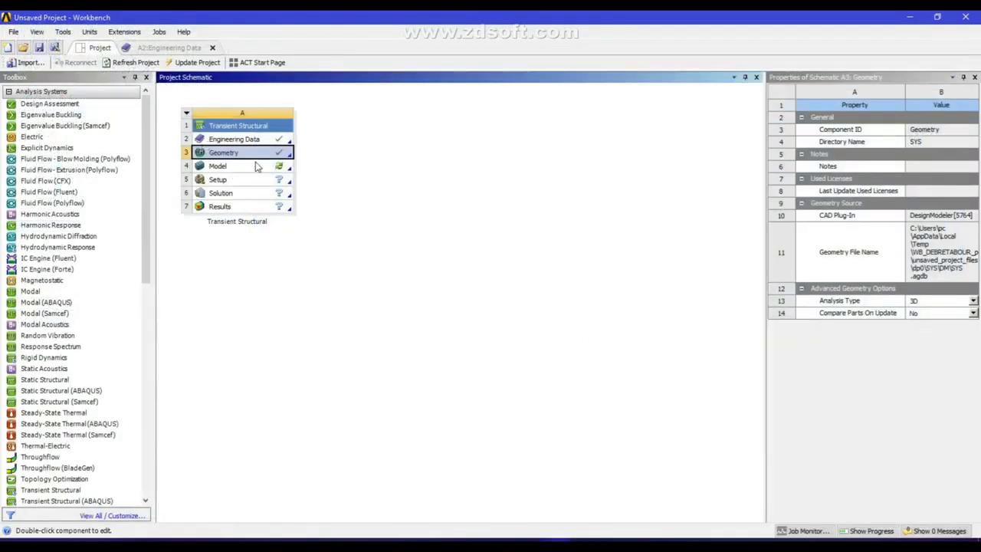
Launch Mechanical from the Transient Structural Model cell (A4)
click(234, 166)
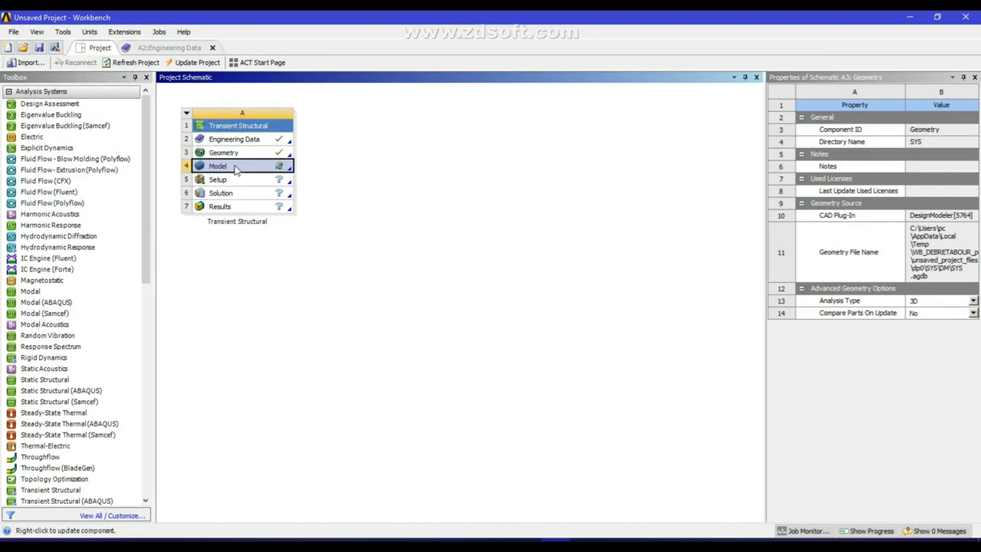
double_click(242, 167)
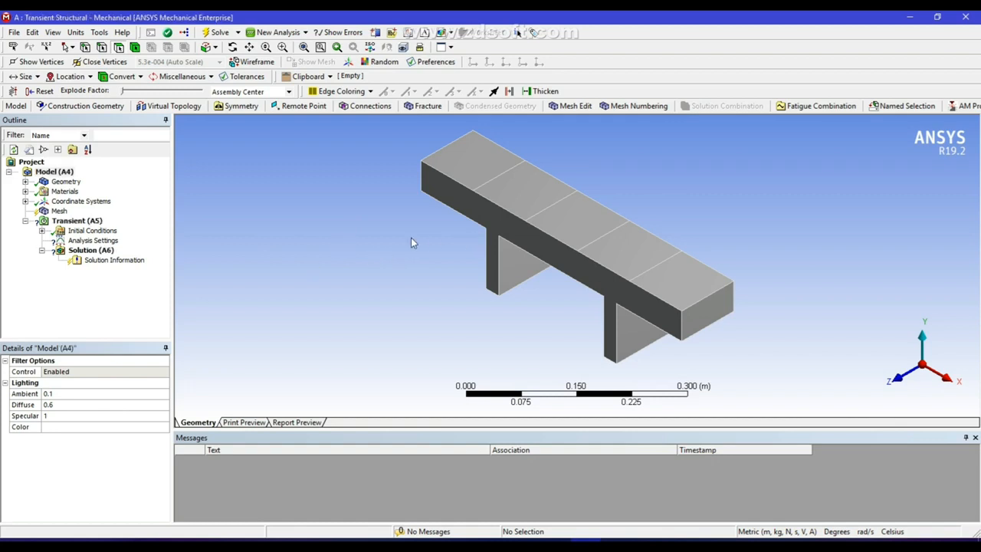
Generate the mesh on the T-beam from the Mesh item in the Outline
click(59, 212)
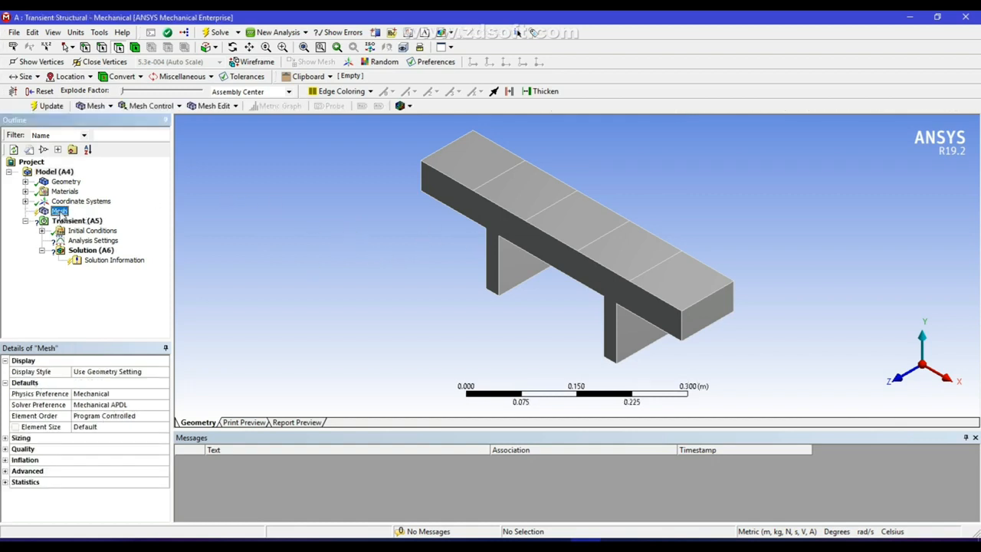
right_click(59, 214)
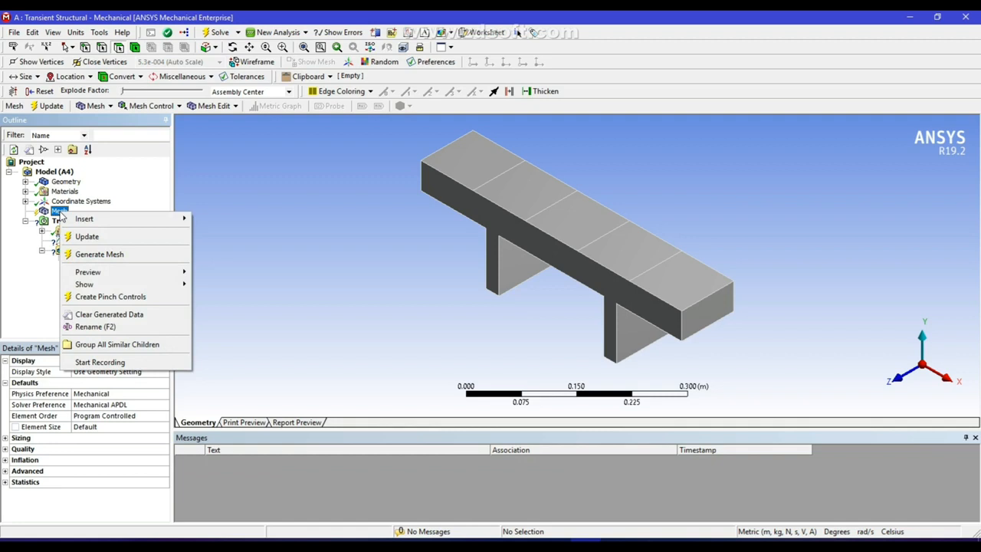
click(112, 255)
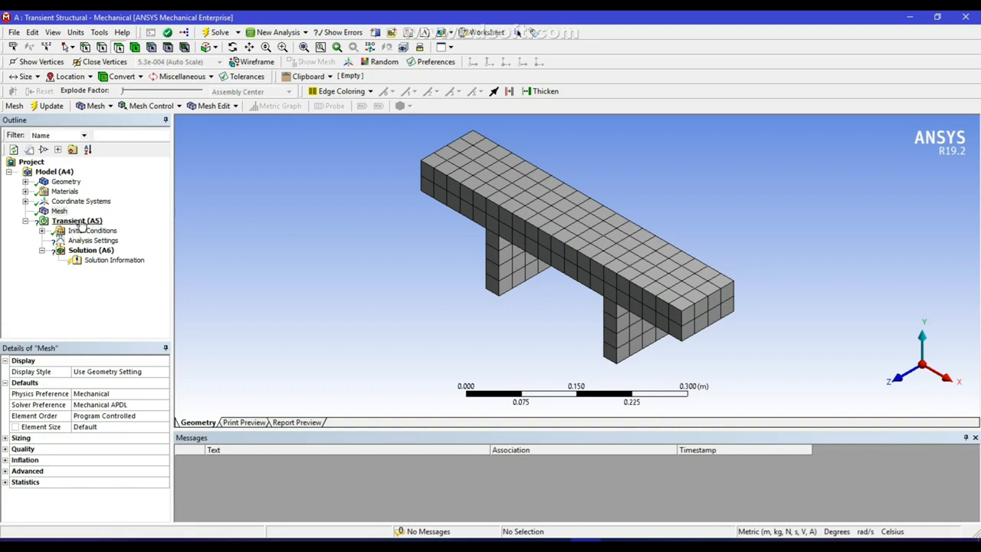
Insert a Fixed Support under the Transient analysis
click(79, 222)
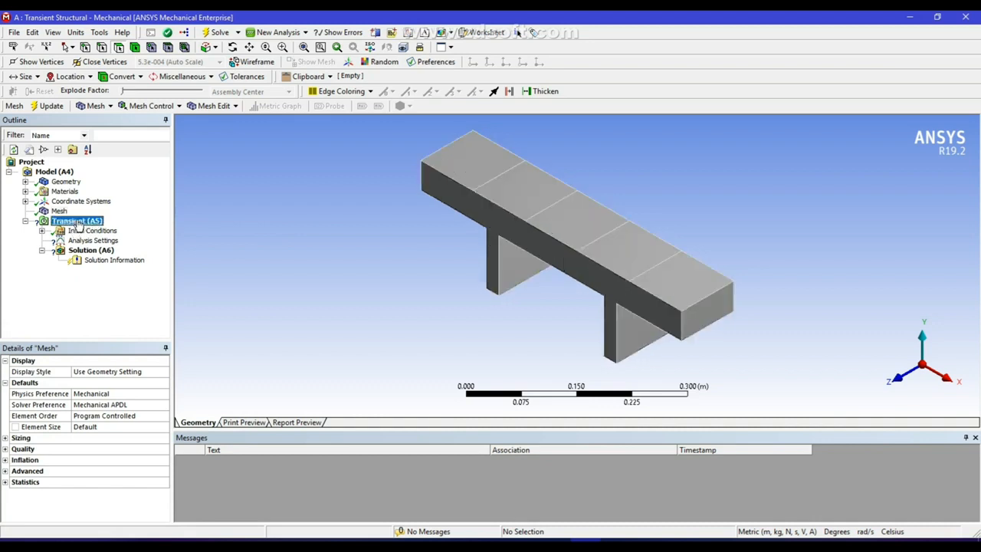
right_click(78, 222)
mouse_move(111, 231)
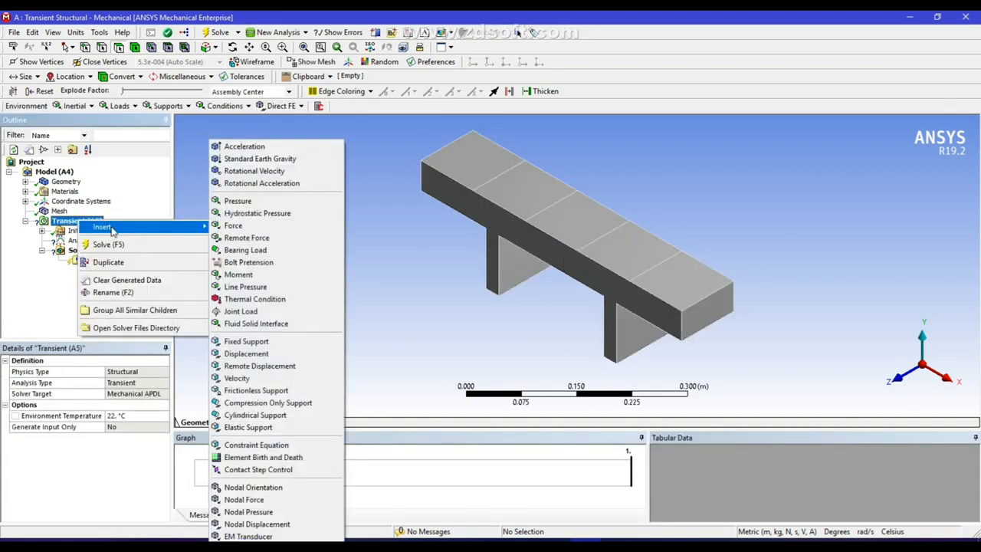
click(256, 345)
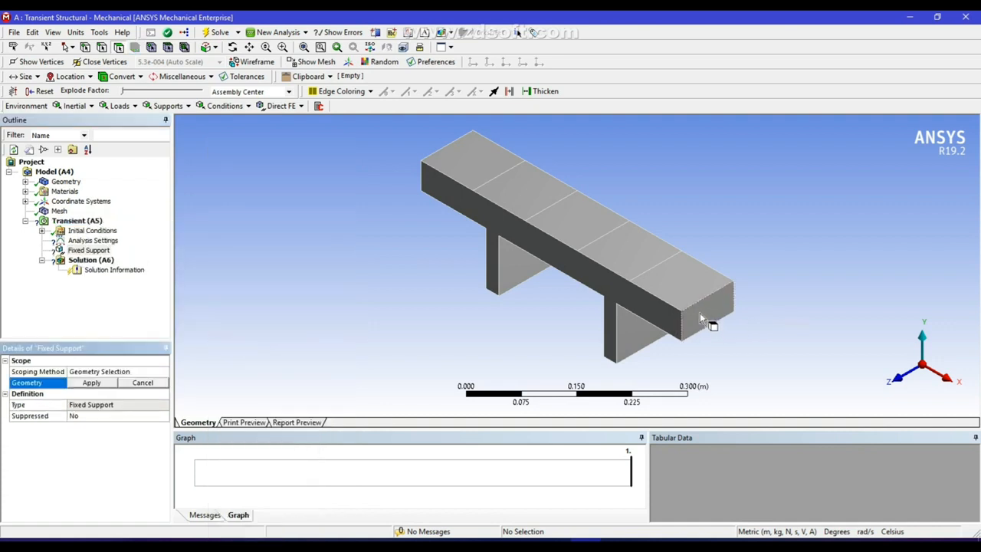
Fix both beam end faces and the two leg bottom faces, then view isometrically
click(700, 318)
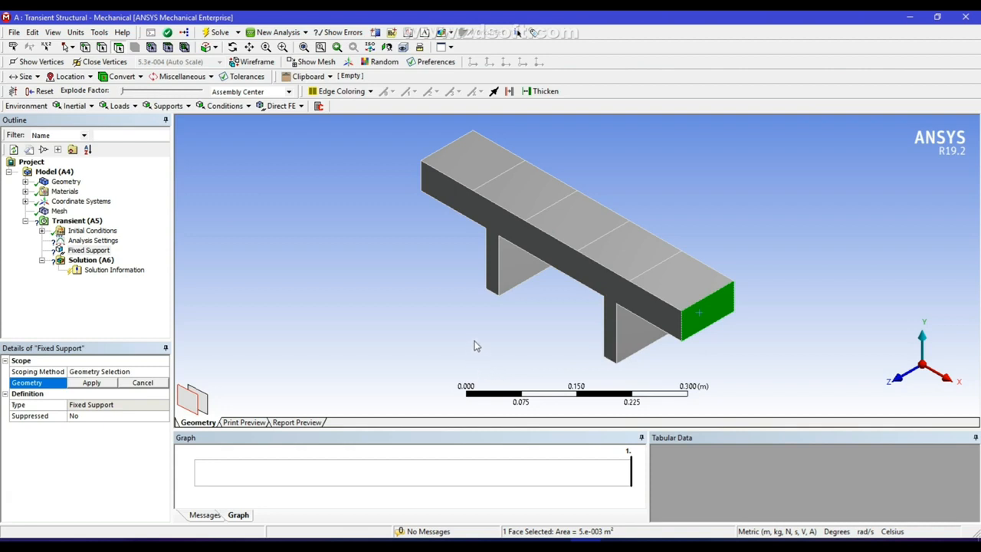
drag(449, 294, 555, 243)
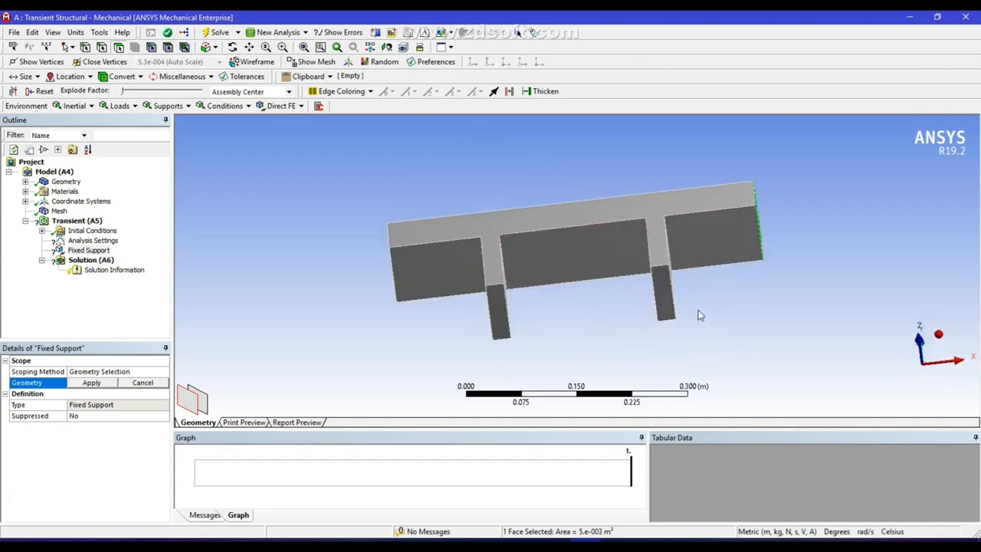
ctrl+click(663, 299)
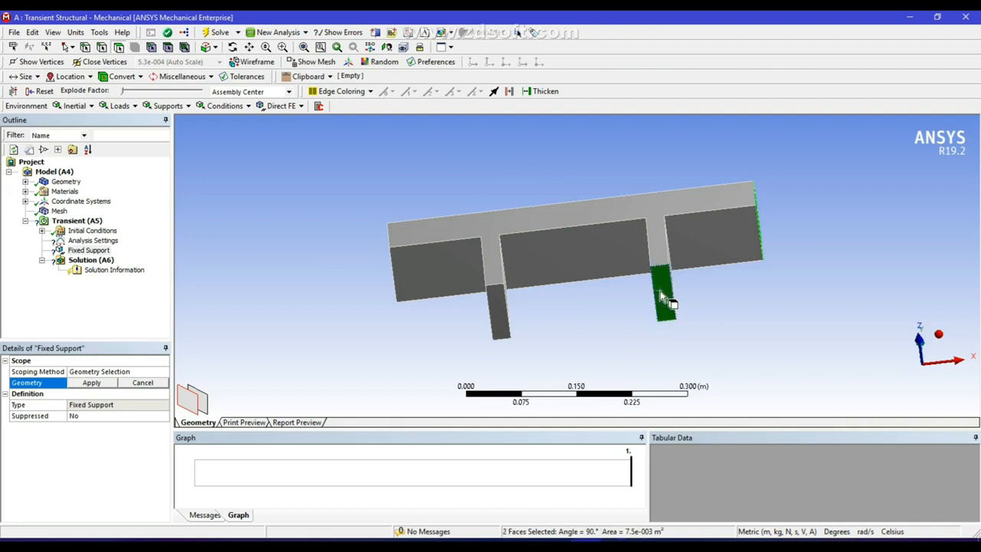
ctrl+click(507, 320)
drag(437, 318, 541, 329)
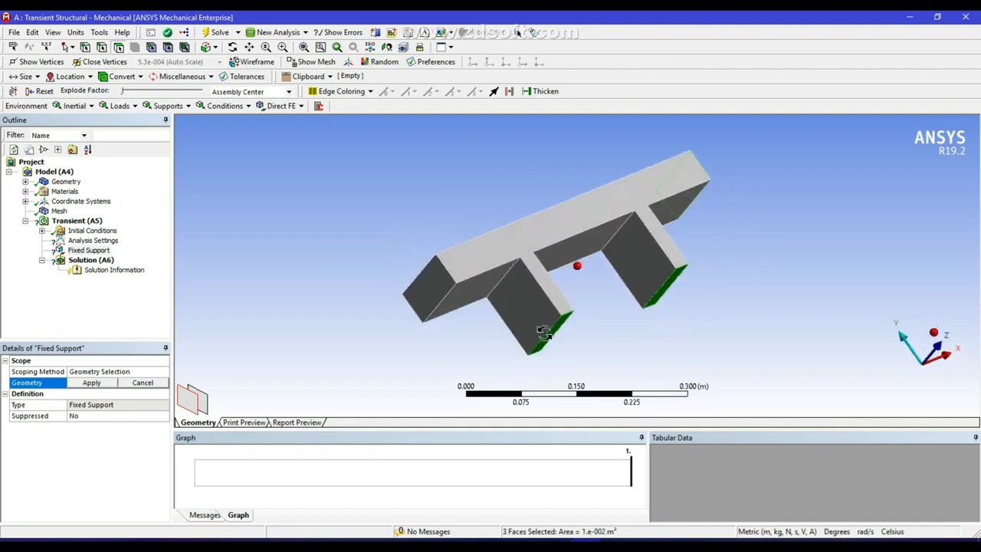
ctrl+click(420, 297)
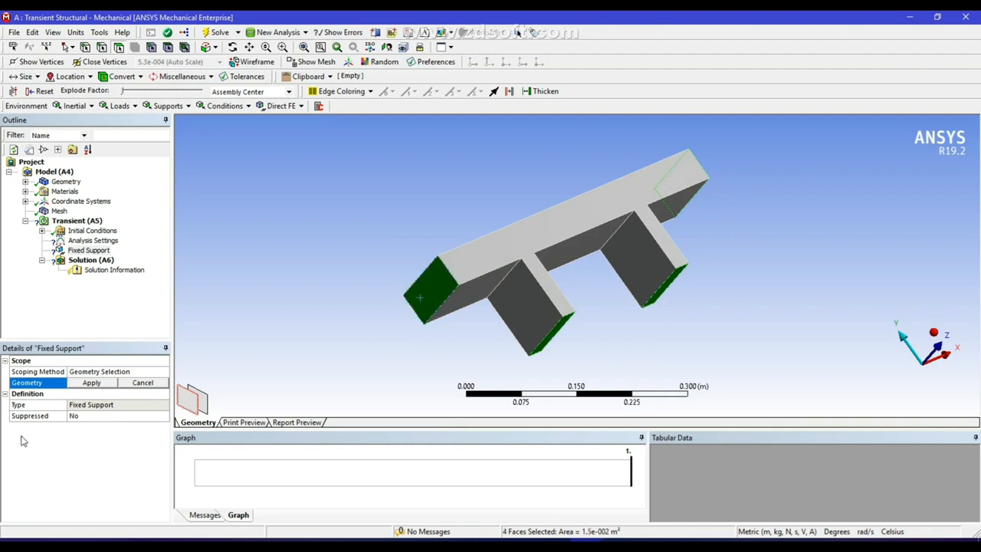
click(90, 382)
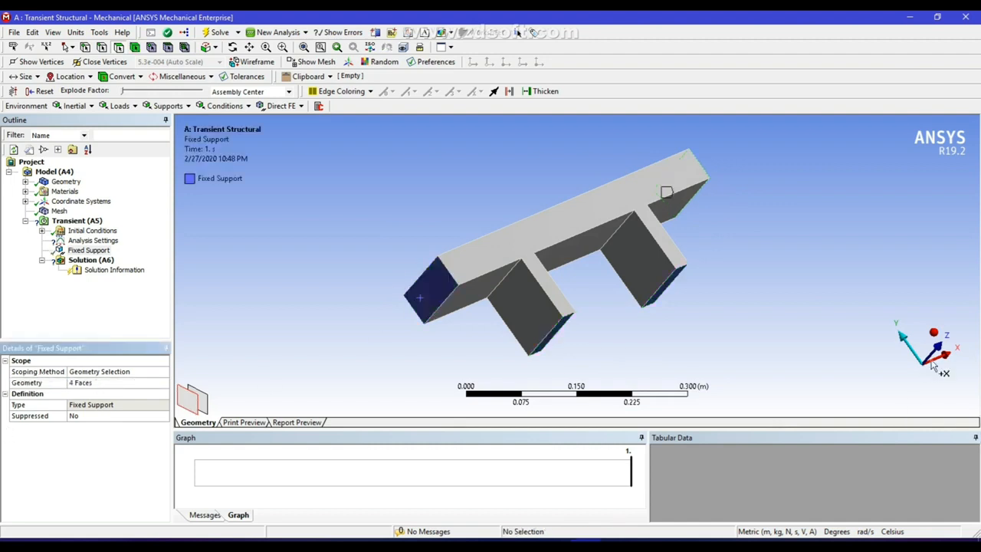
click(935, 335)
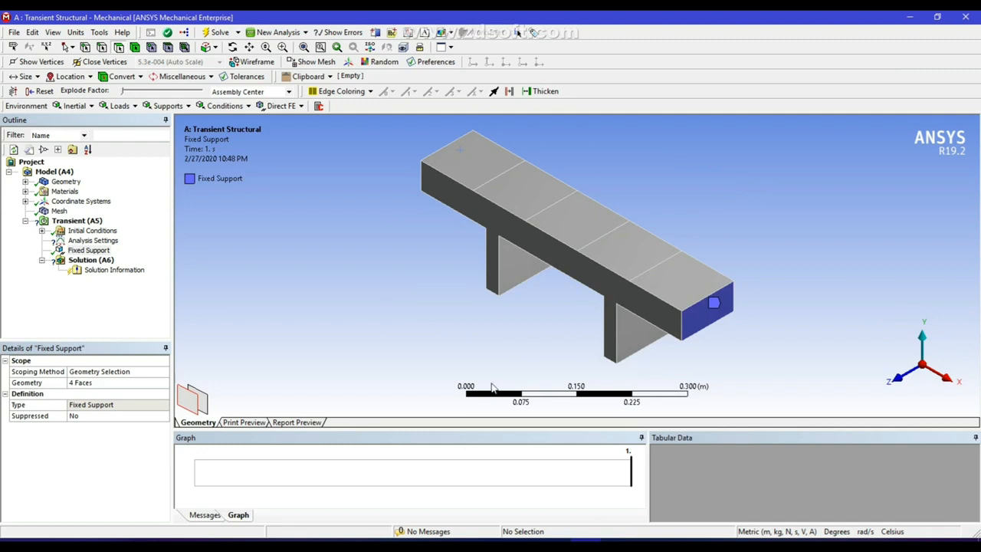
Set the Analysis Settings initial, minimum and maximum time steps to 0.1 s, 0.1 s and 0.7 s
click(98, 241)
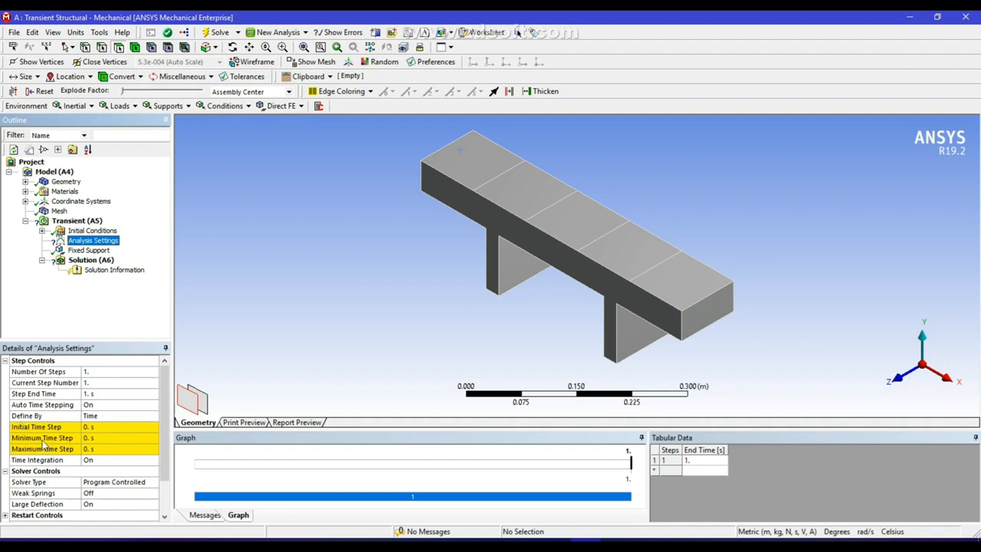
click(97, 427)
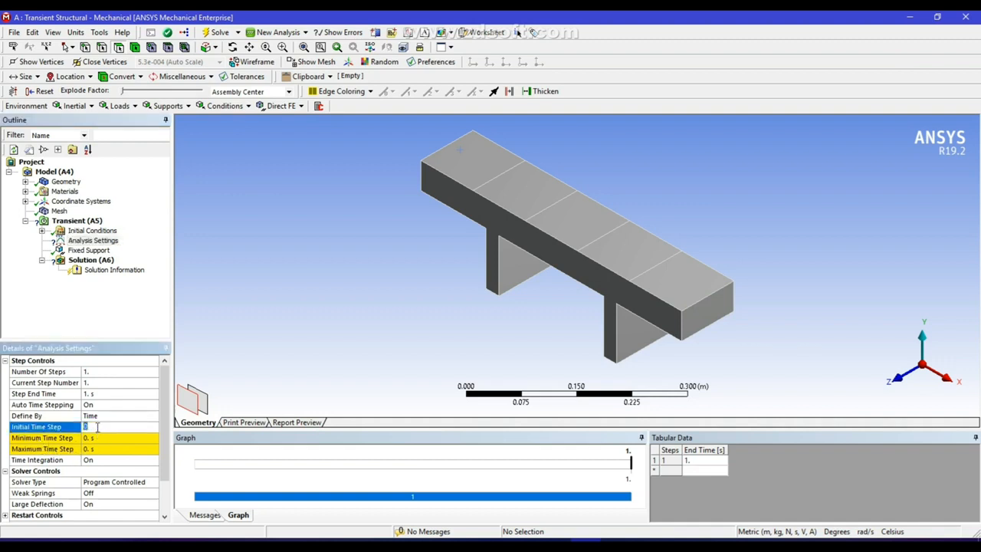
click(102, 438)
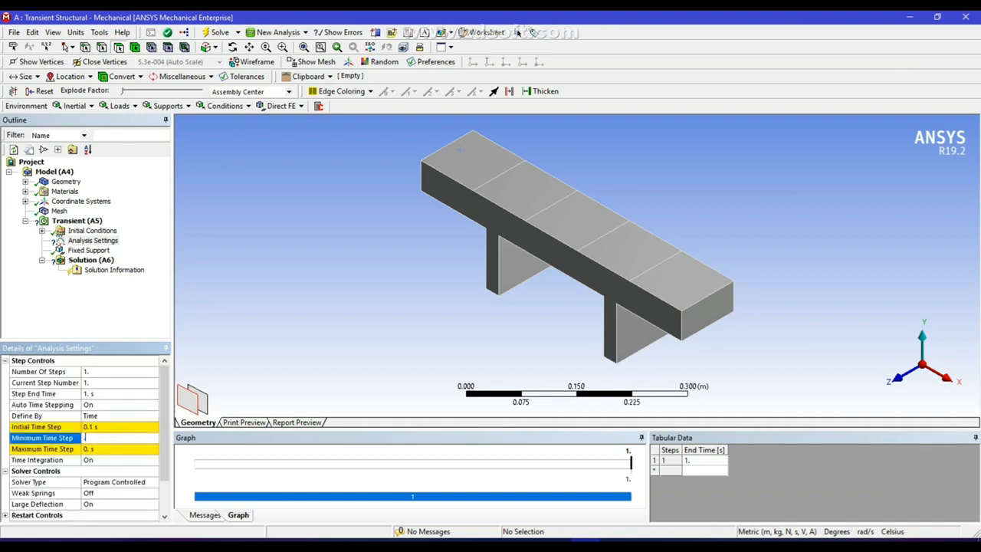
text(0.1)
click(95, 450)
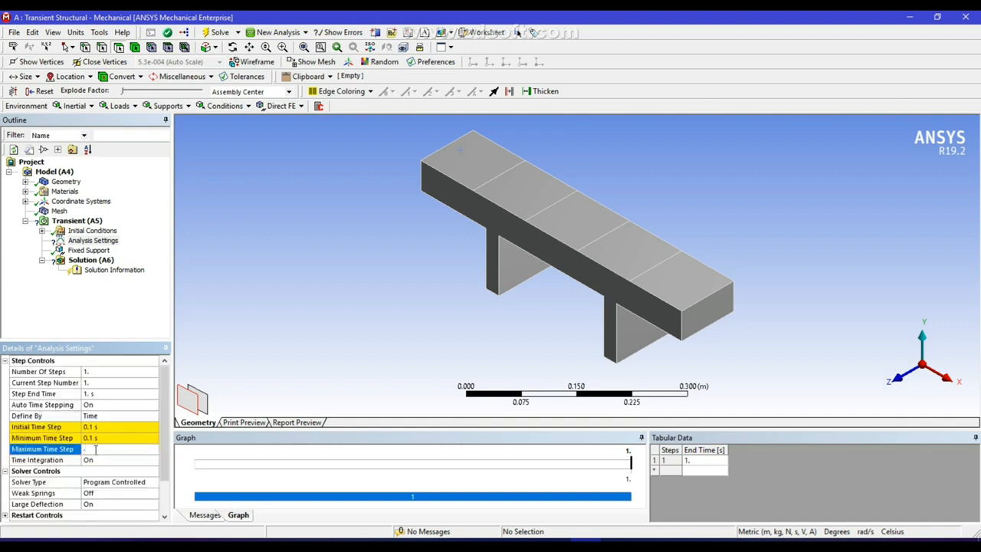
click(298, 332)
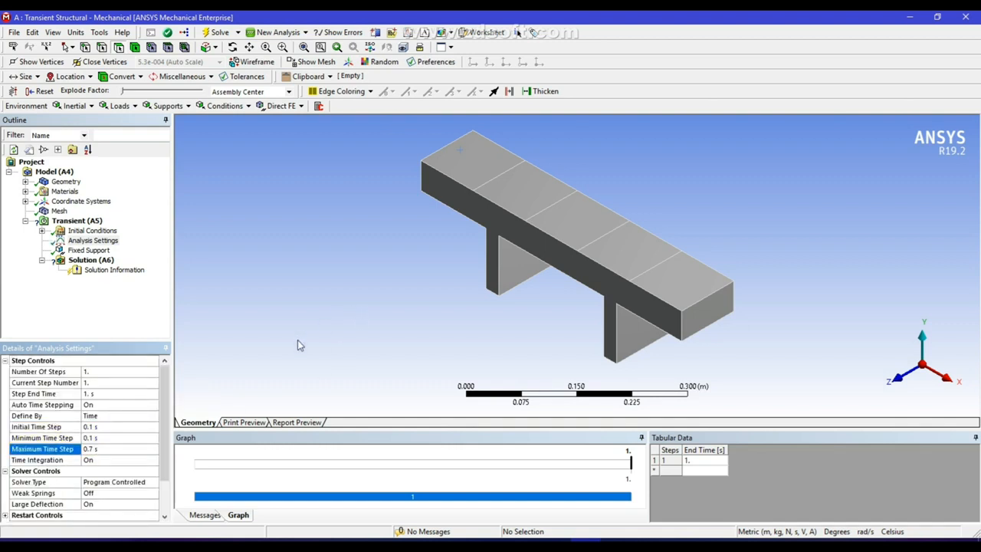
Insert a Force on the top face at the beam's right end
right_click(90, 221)
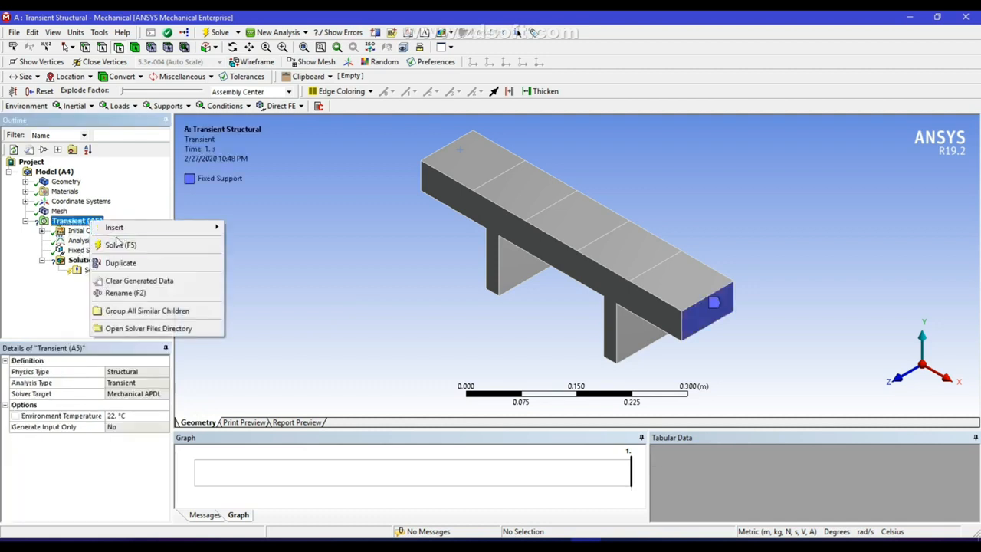
mouse_move(123, 230)
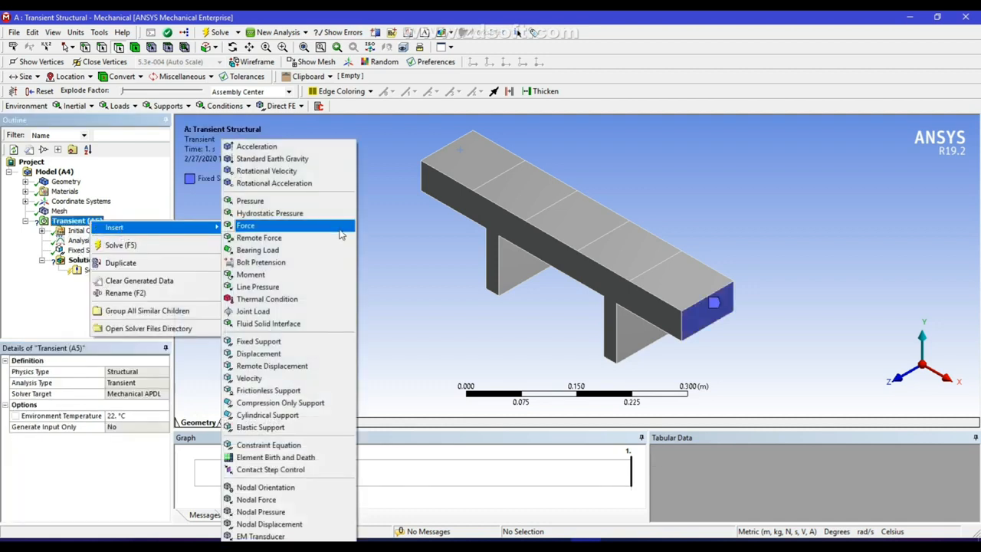
click(273, 226)
click(691, 279)
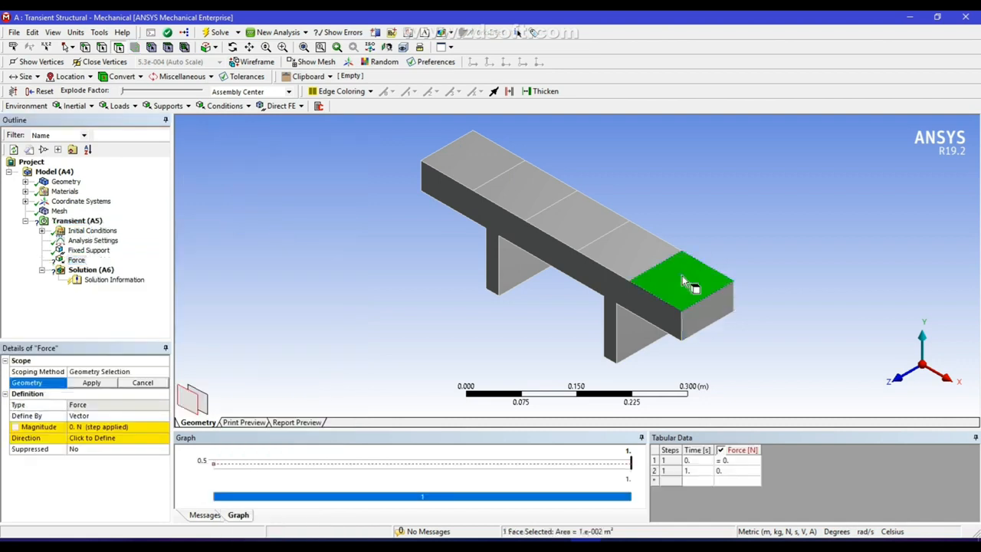
click(92, 383)
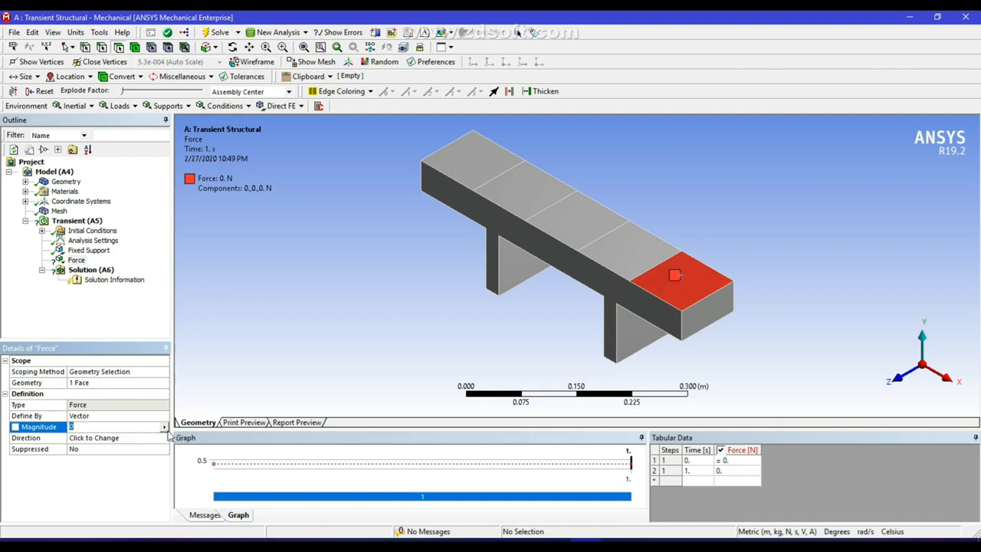
Make the force magnitude tabular over time, 100 N at 0.1 s and 0.2 s
click(162, 431)
click(164, 426)
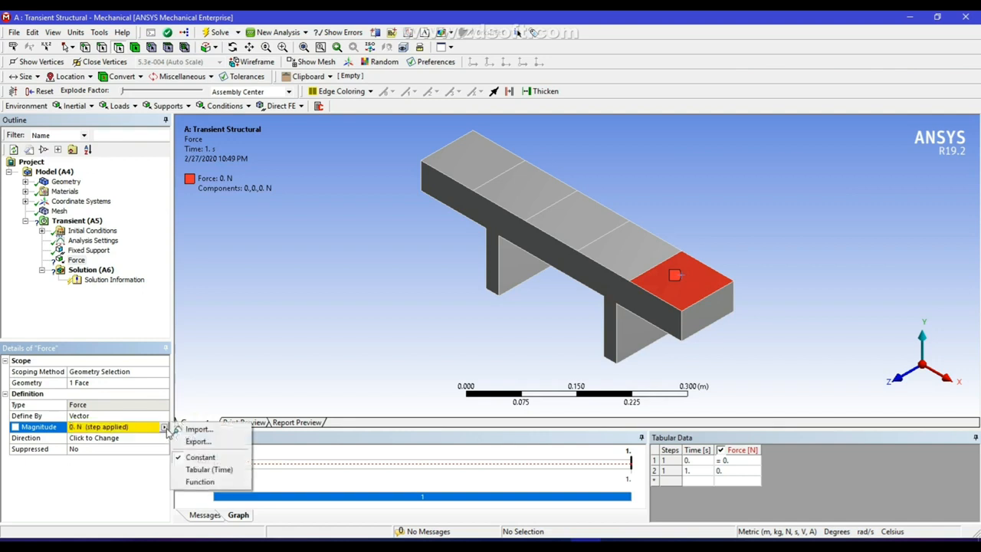
click(208, 470)
click(699, 460)
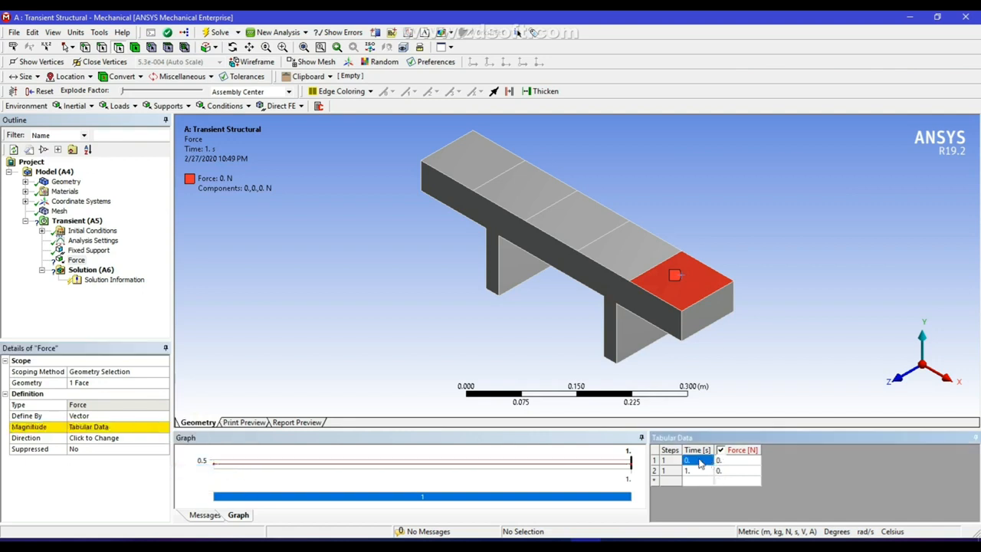
right_click(699, 461)
click(753, 477)
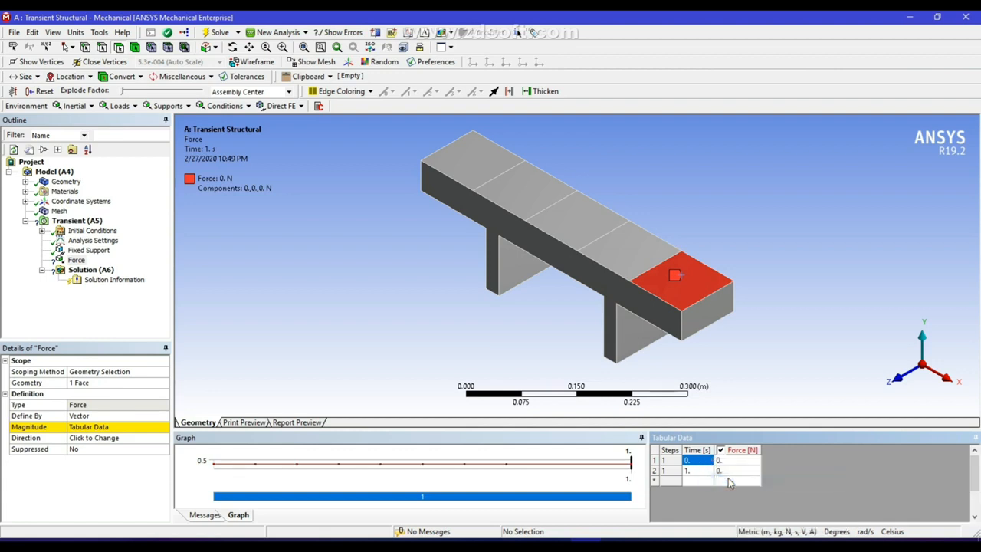
click(727, 472)
text(100)
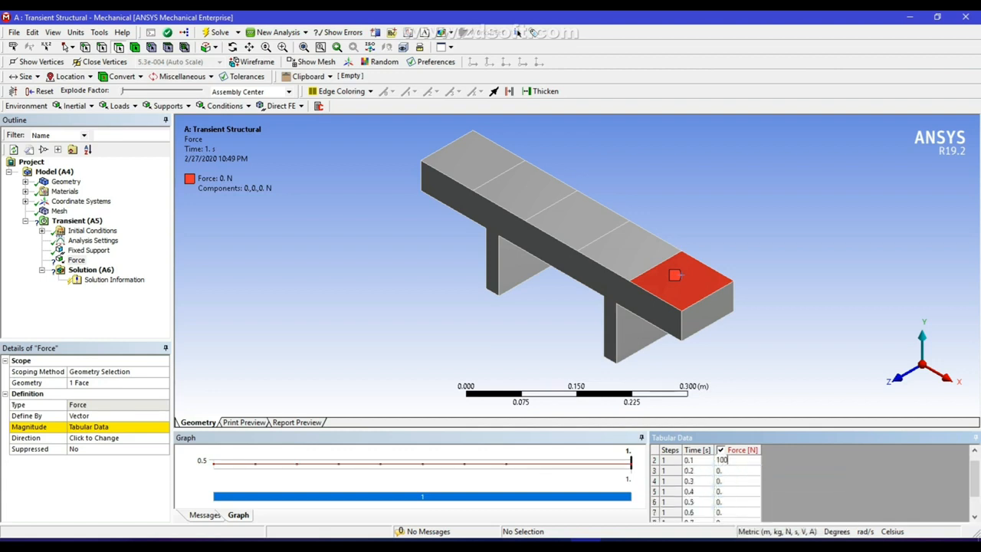
key(Return)
click(734, 475)
text(100)
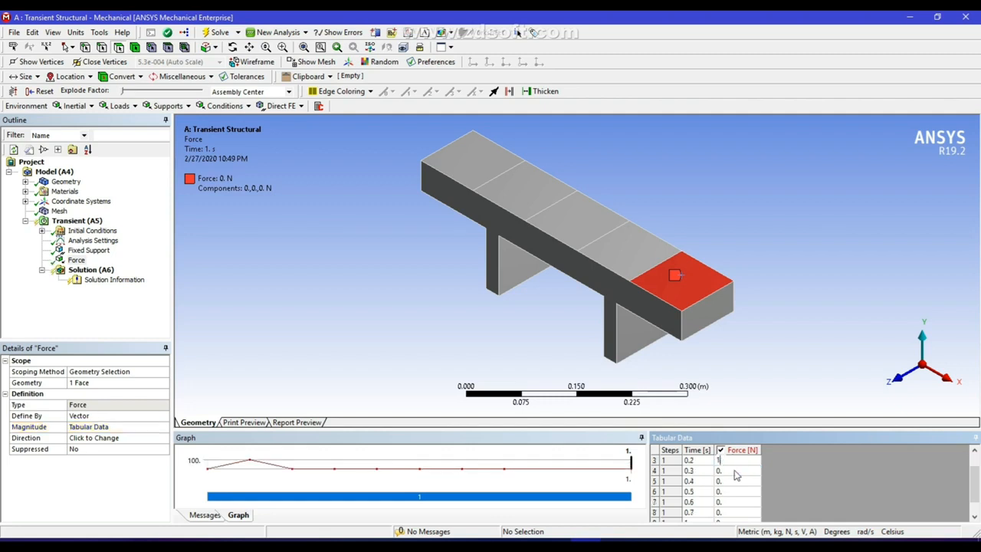
Reverse the force direction so it points downward
click(104, 444)
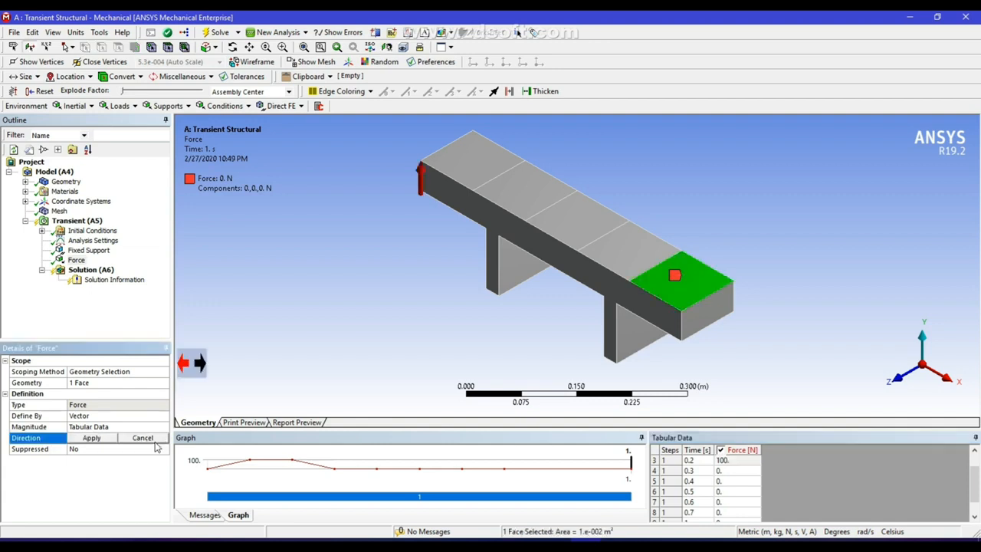
click(200, 363)
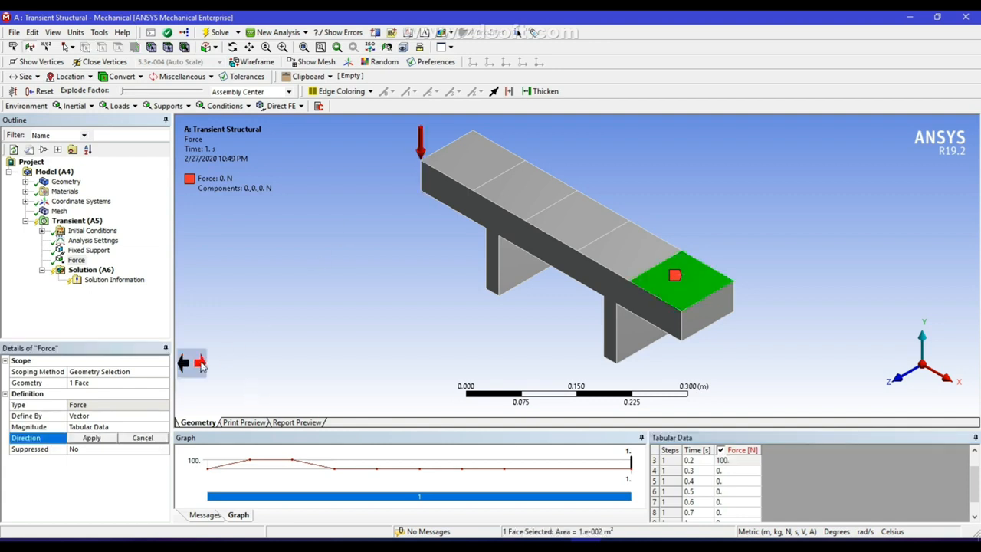
click(92, 437)
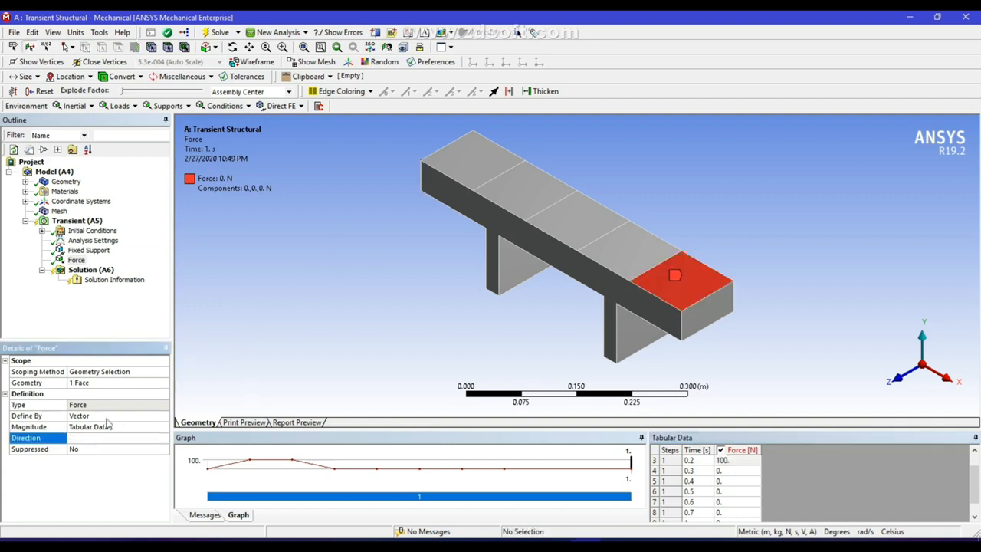
Insert Force 2 on the second top face from the right end
right_click(71, 223)
mouse_move(92, 228)
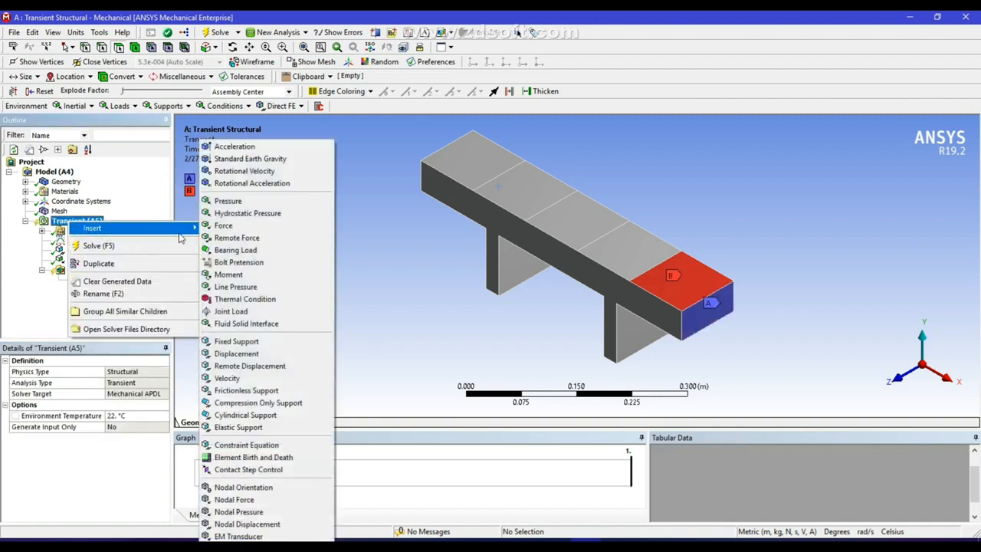
click(360, 222)
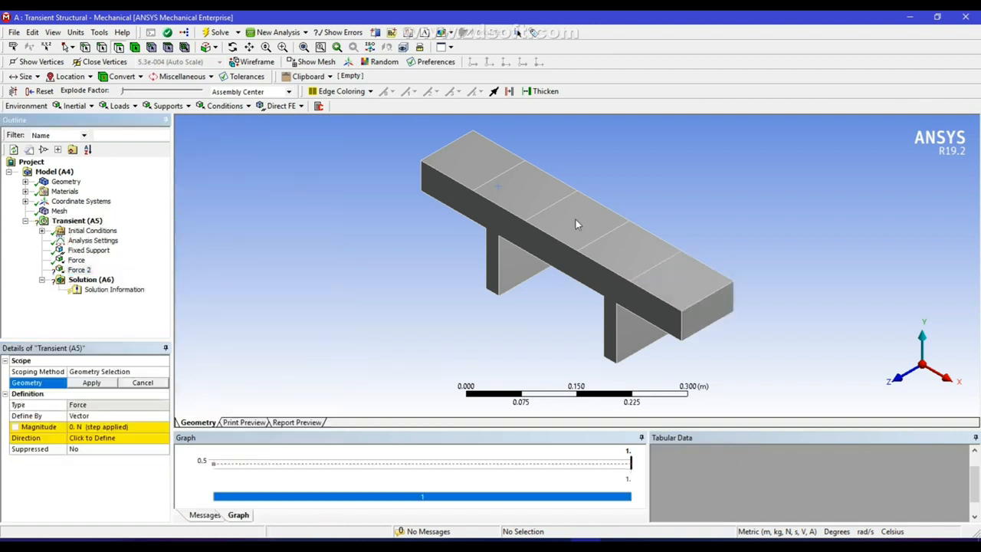
click(623, 262)
click(99, 383)
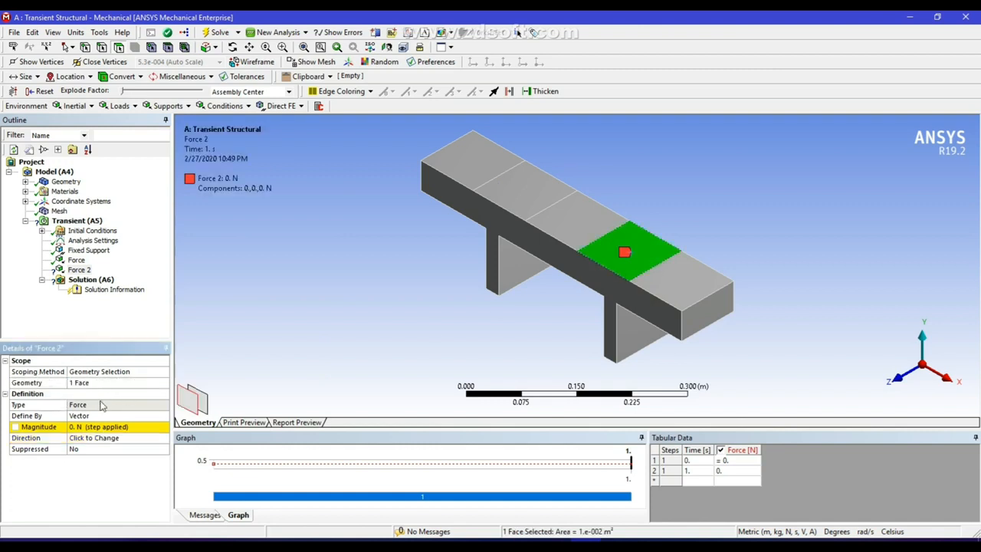
Give Force 2 a tabular time magnitude of 100 N at 0.2 s and 0.3 s
click(117, 427)
click(165, 428)
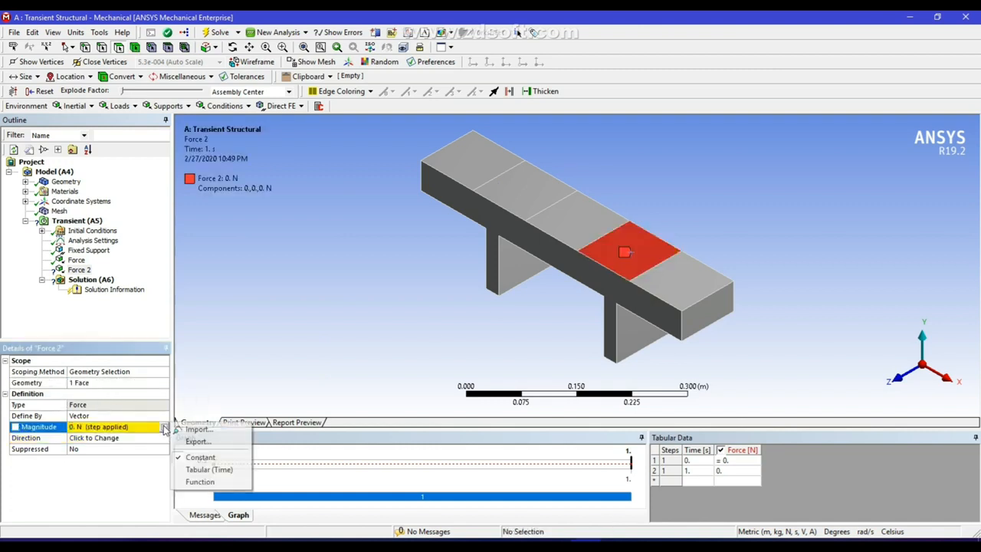
click(219, 470)
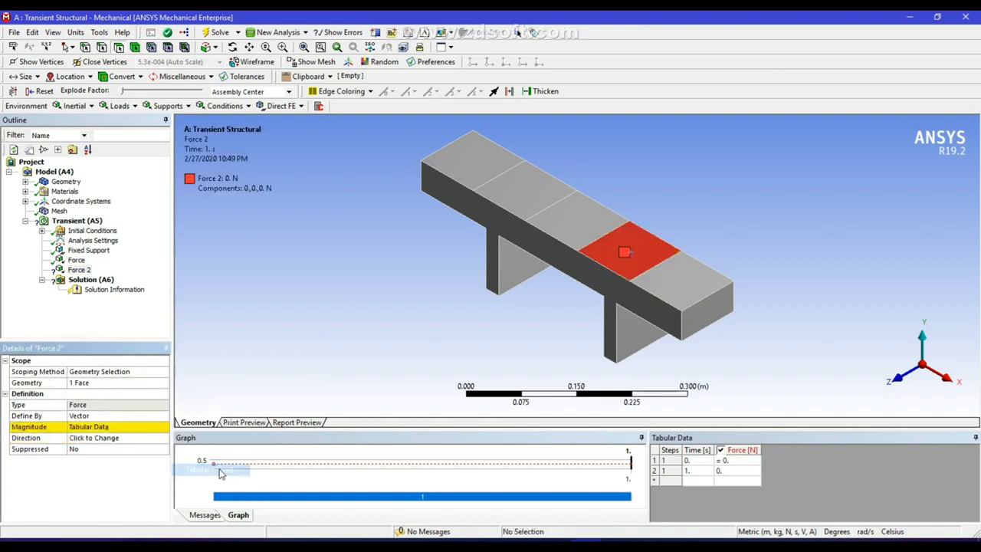
click(704, 460)
click(706, 460)
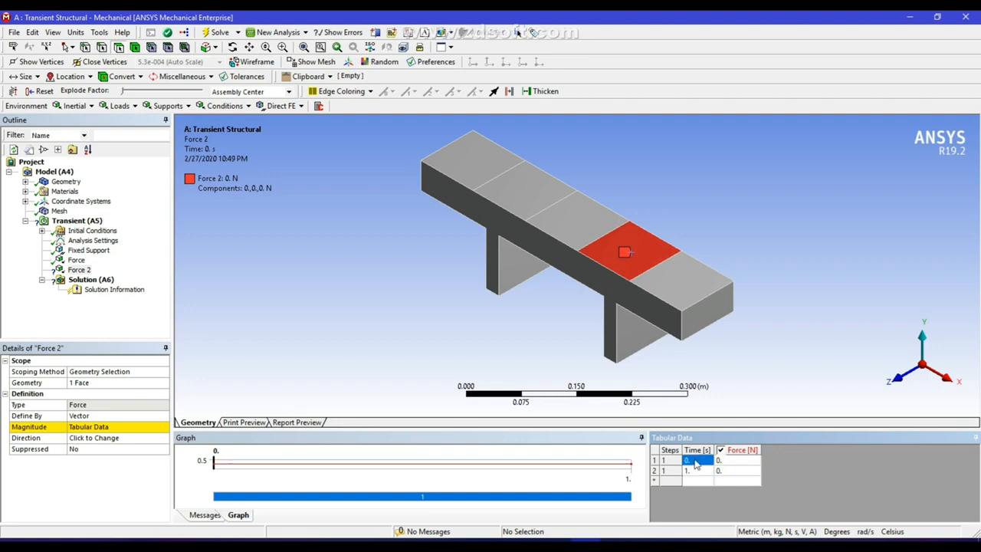
right_click(696, 460)
click(723, 479)
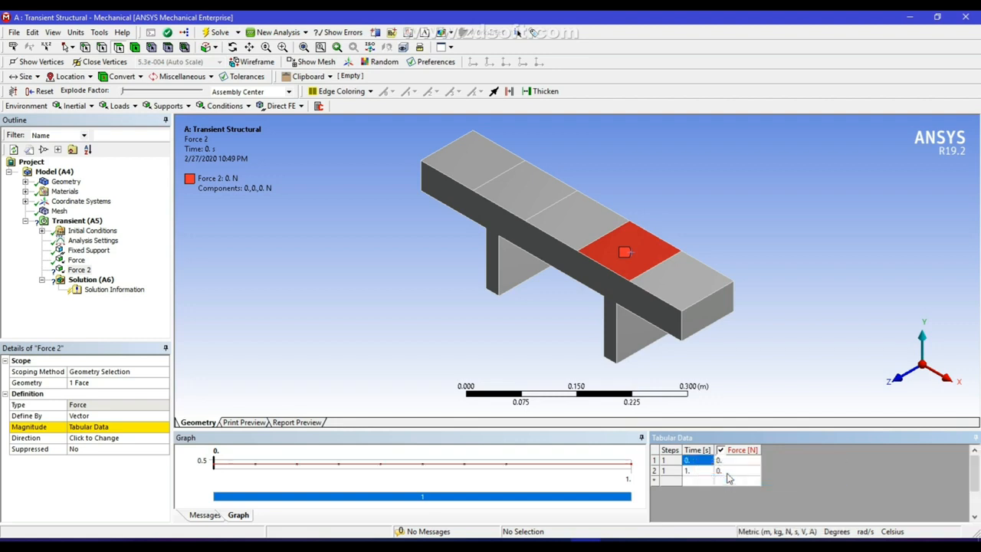
click(727, 482)
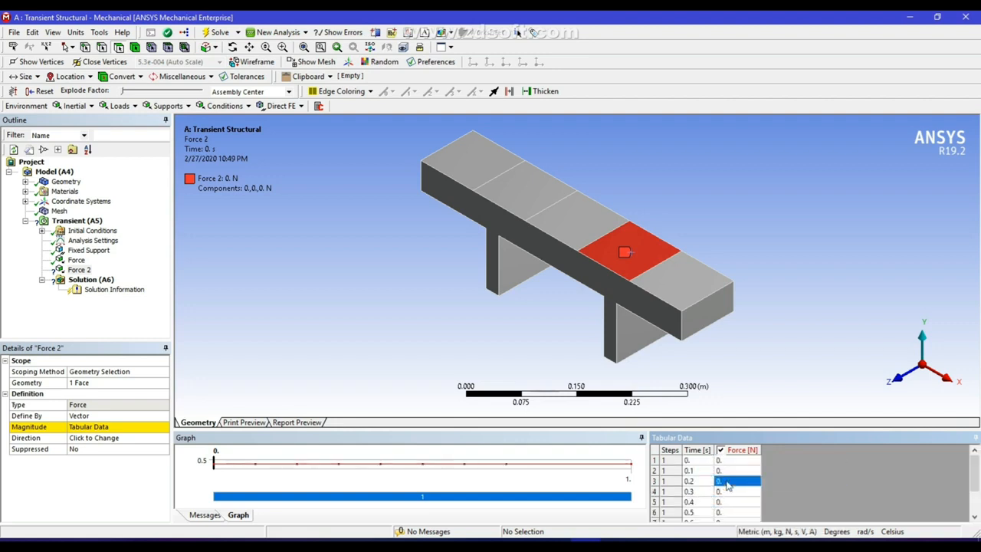
text(100)
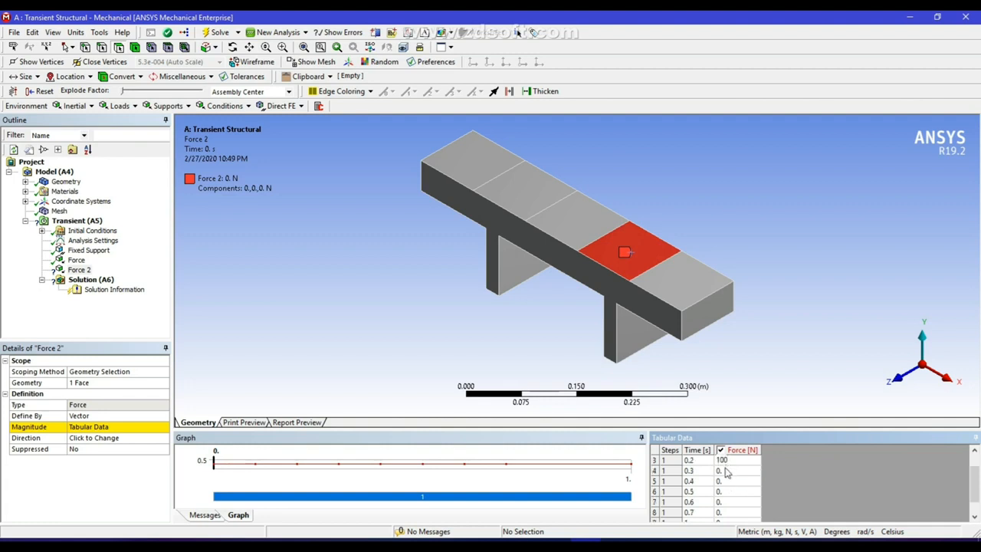
key(Return)
click(727, 471)
text(100)
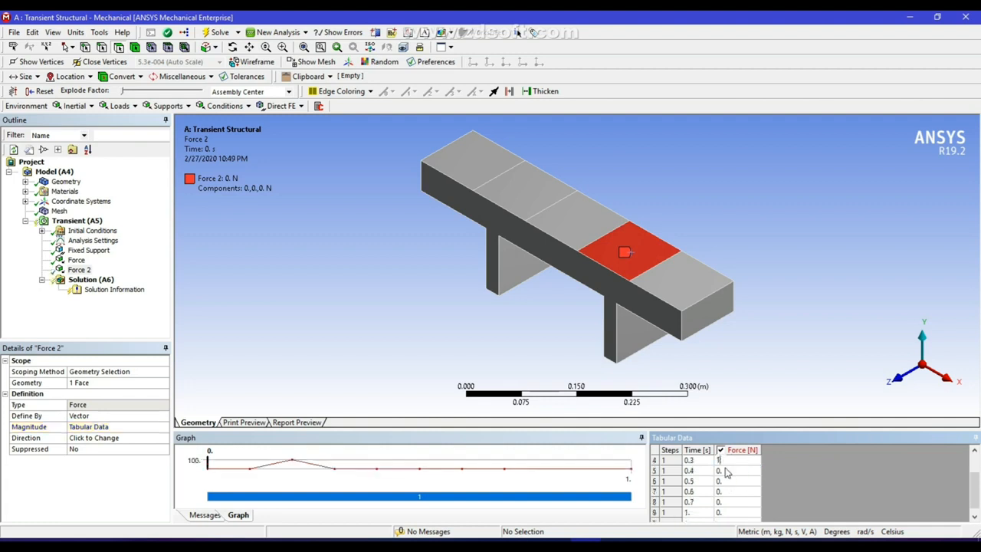
Reverse Force 2's direction so it points downward
click(98, 439)
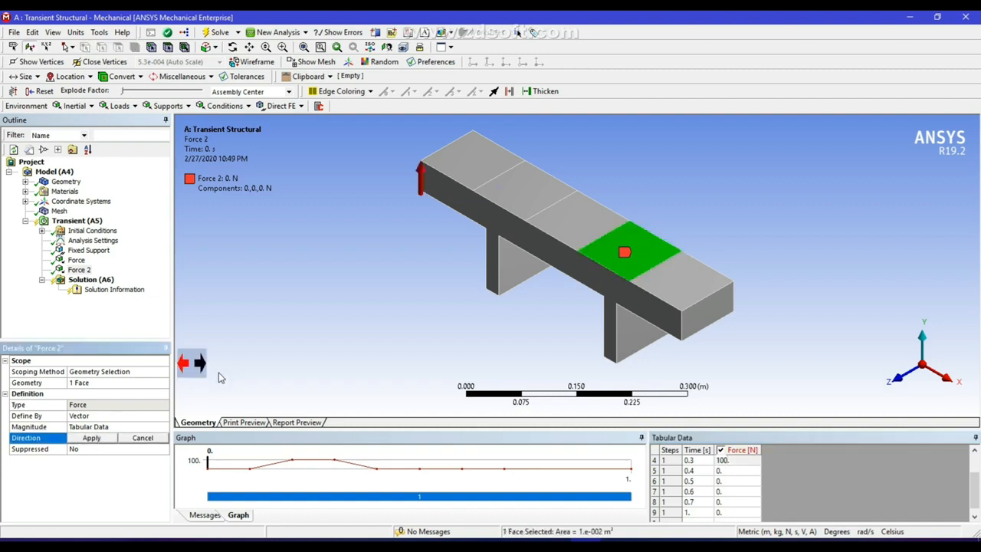
click(201, 365)
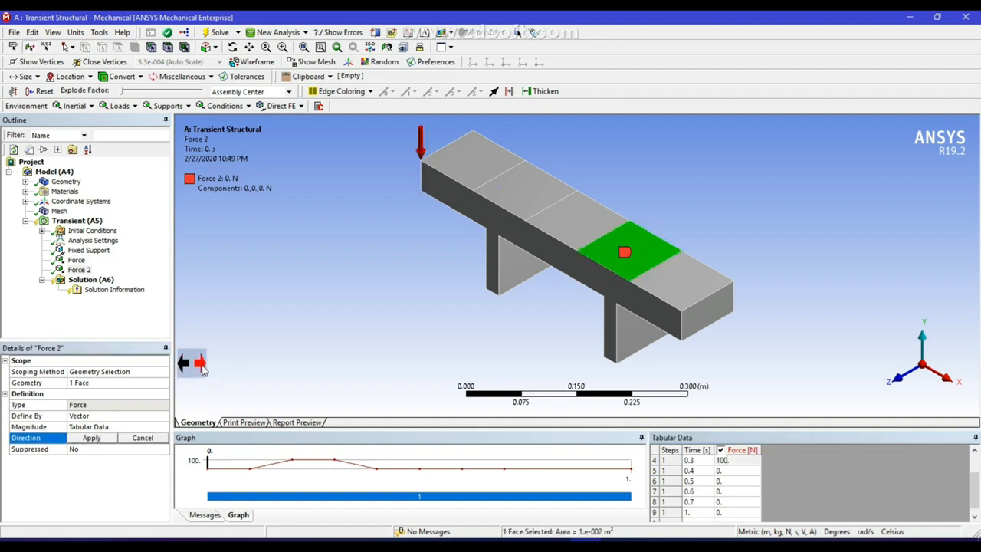
click(91, 438)
Insert Force 3 on the beam's middle top face
right_click(88, 221)
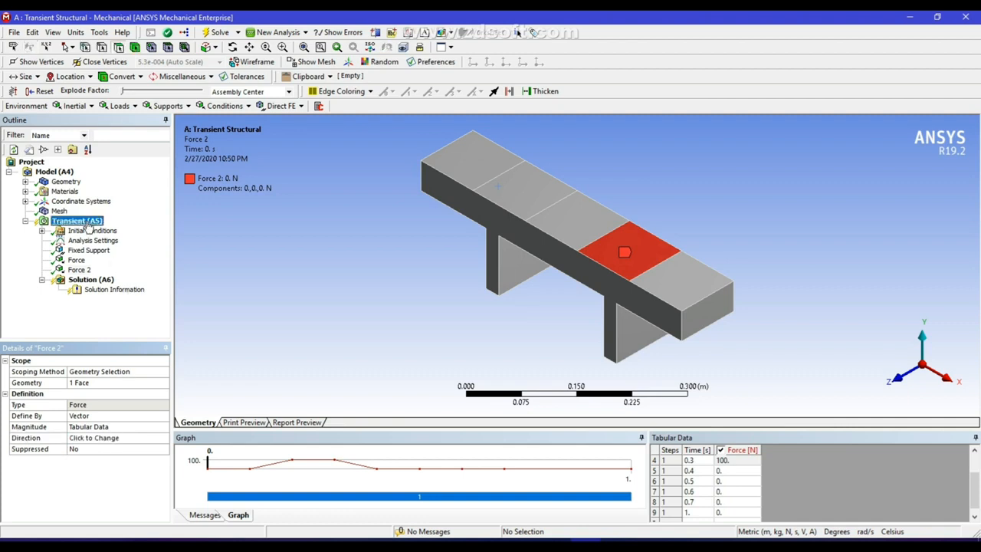
mouse_move(111, 229)
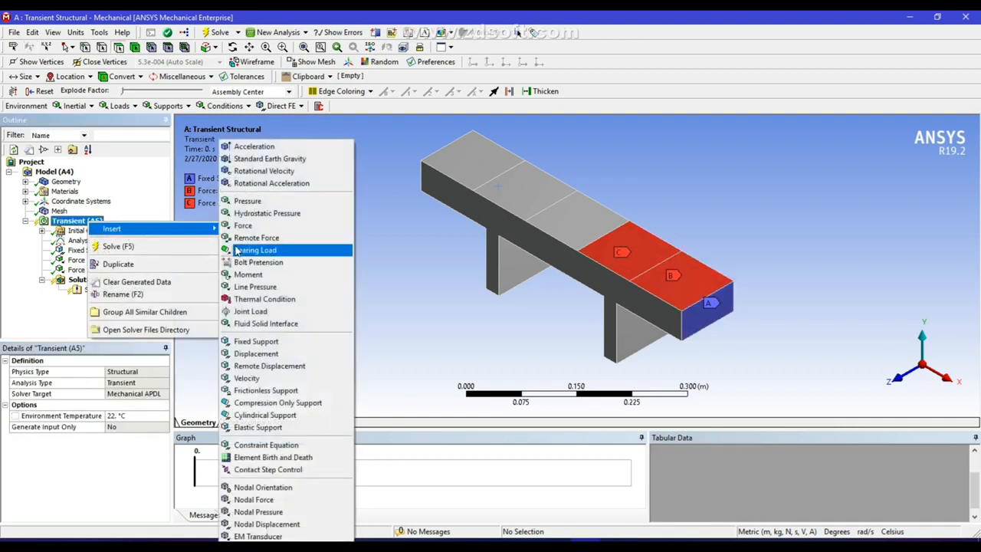
click(242, 226)
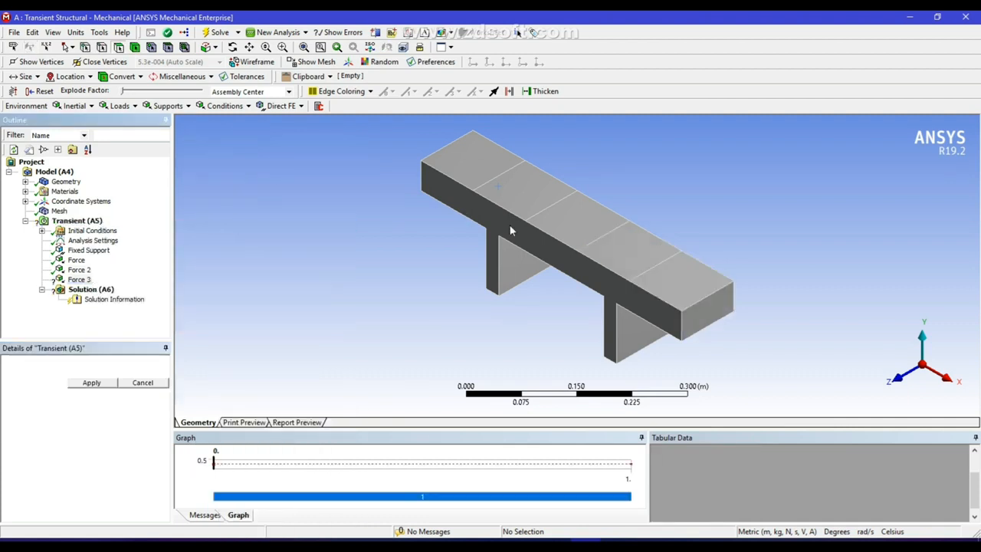
click(589, 221)
click(99, 387)
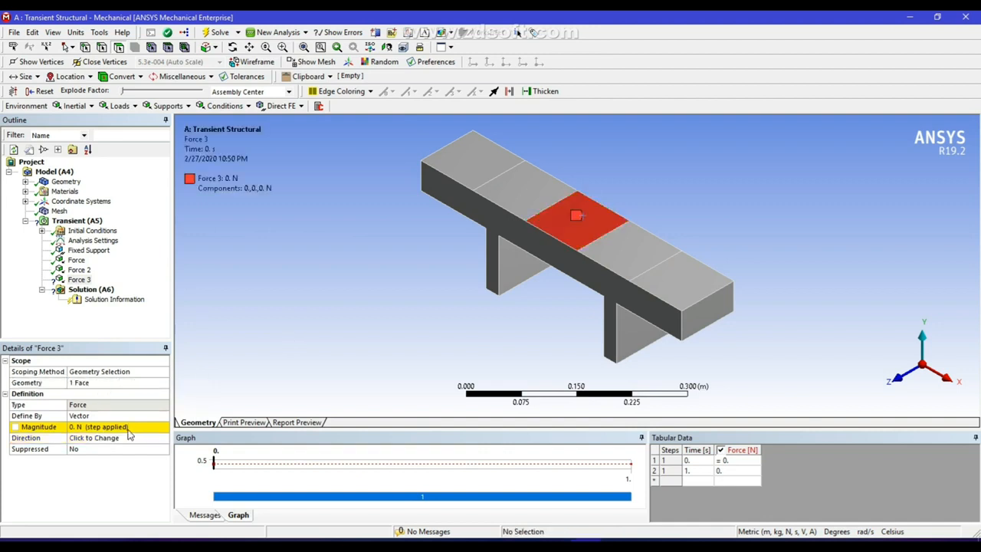
Give Force 3 a tabular time magnitude of 100 N at 0.3 s and 0.4 s
click(134, 427)
click(164, 427)
click(208, 475)
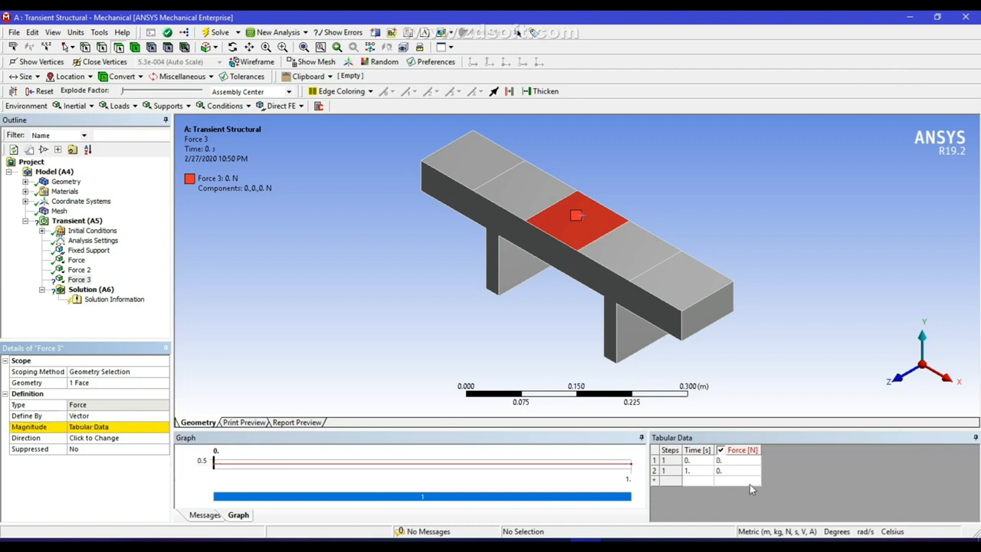
click(692, 461)
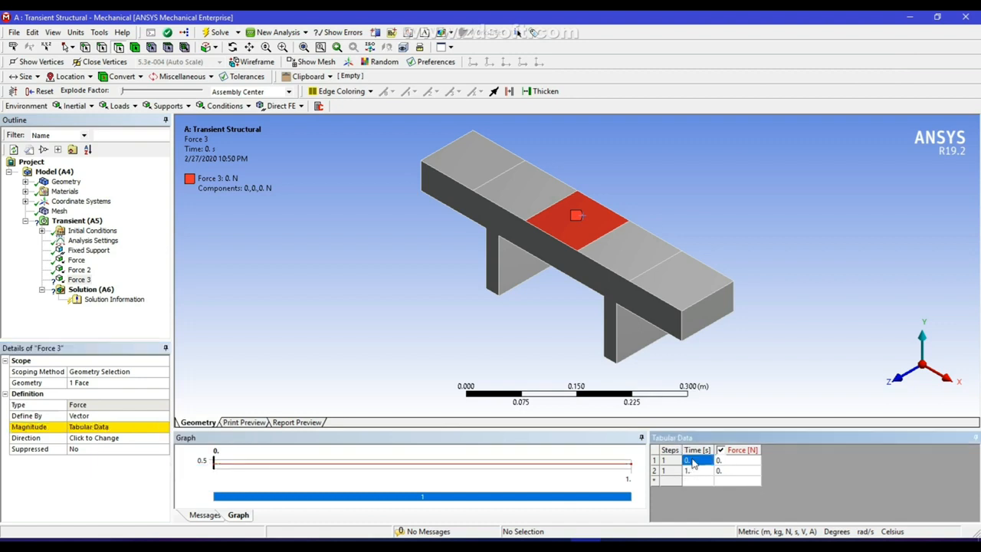
right_click(692, 460)
click(724, 480)
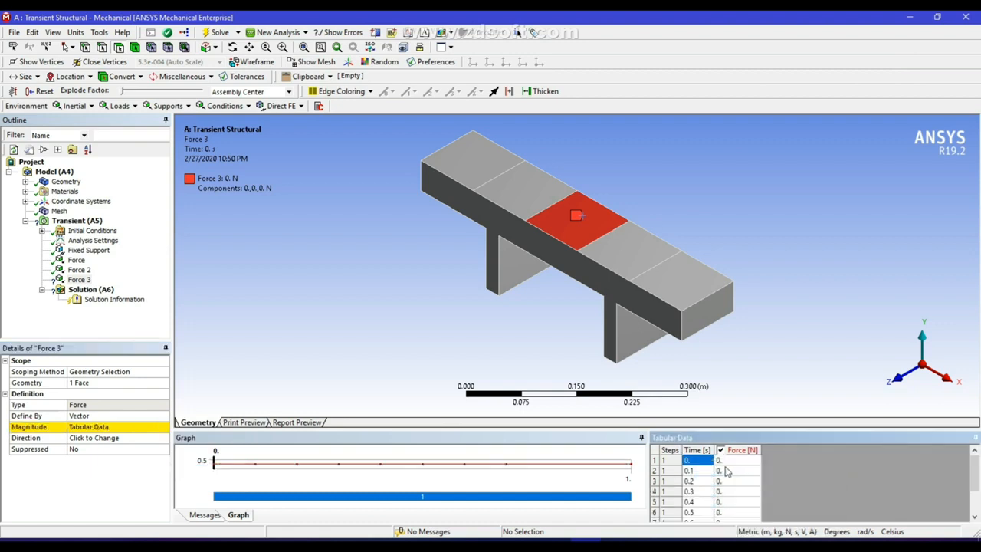
click(726, 493)
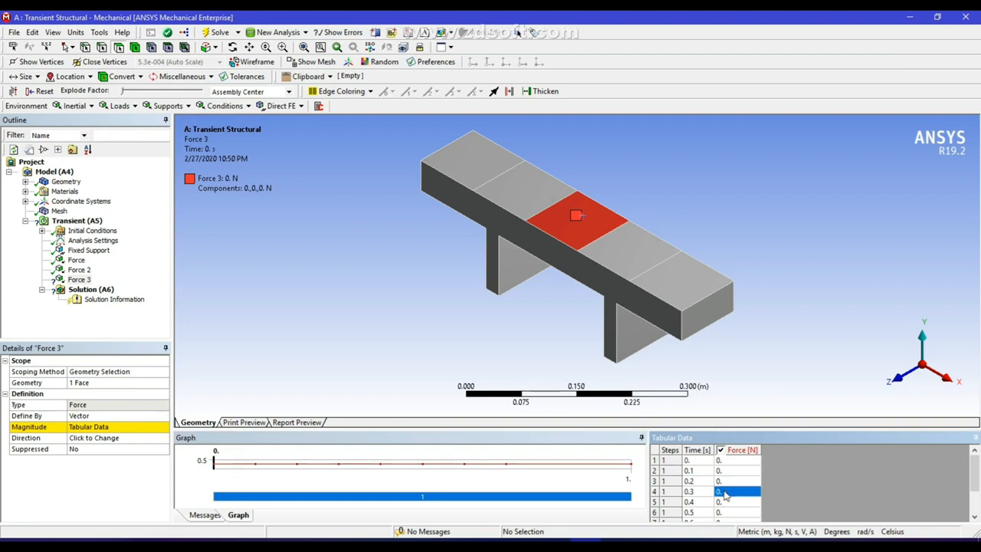
scroll(725, 495, down, 1)
text(1)
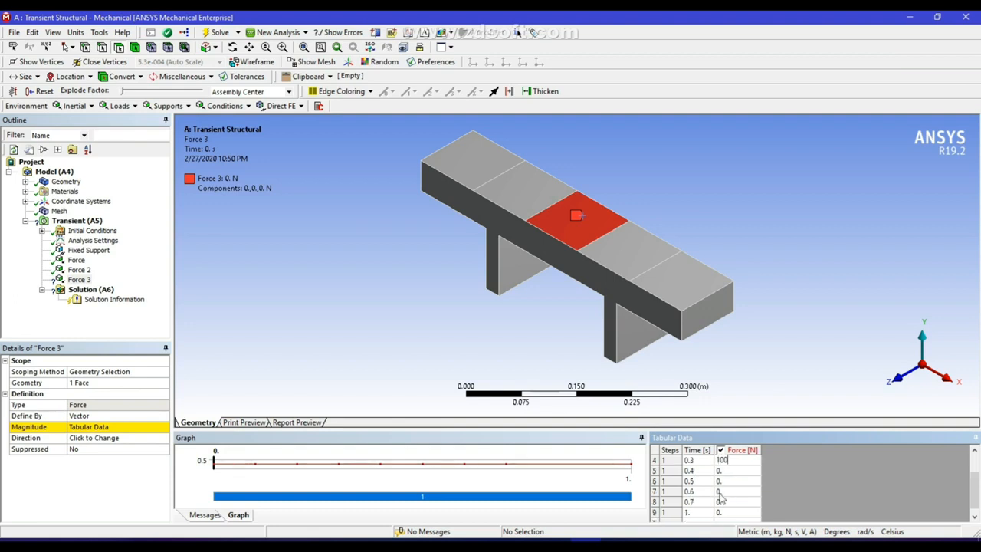
text(00)
click(729, 472)
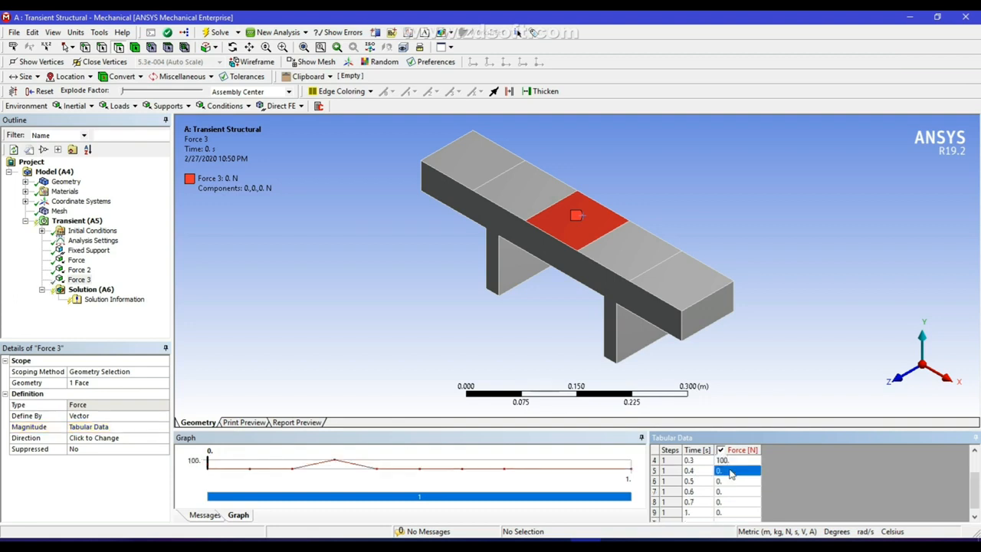
text(100)
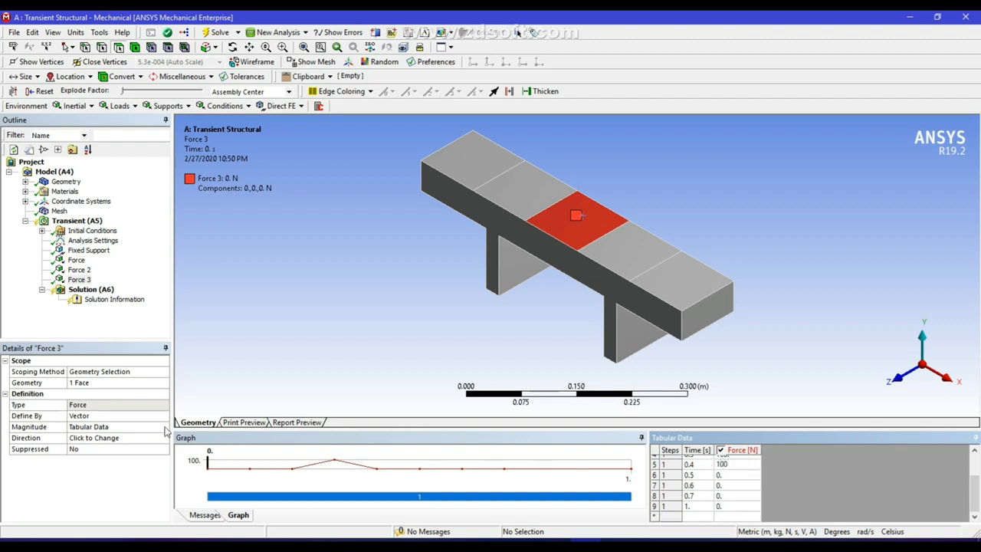
Reverse Force 3's direction so it points downward
click(107, 443)
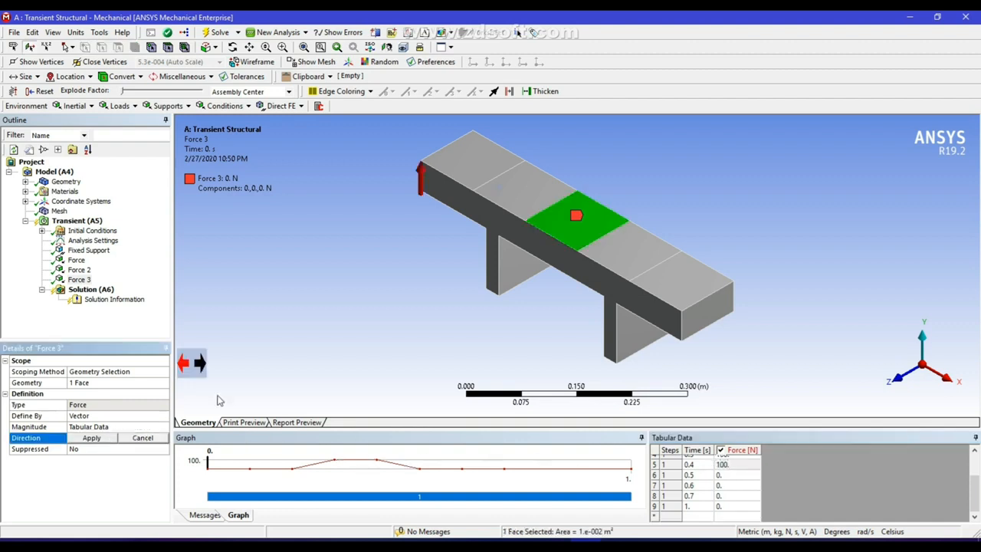
click(203, 366)
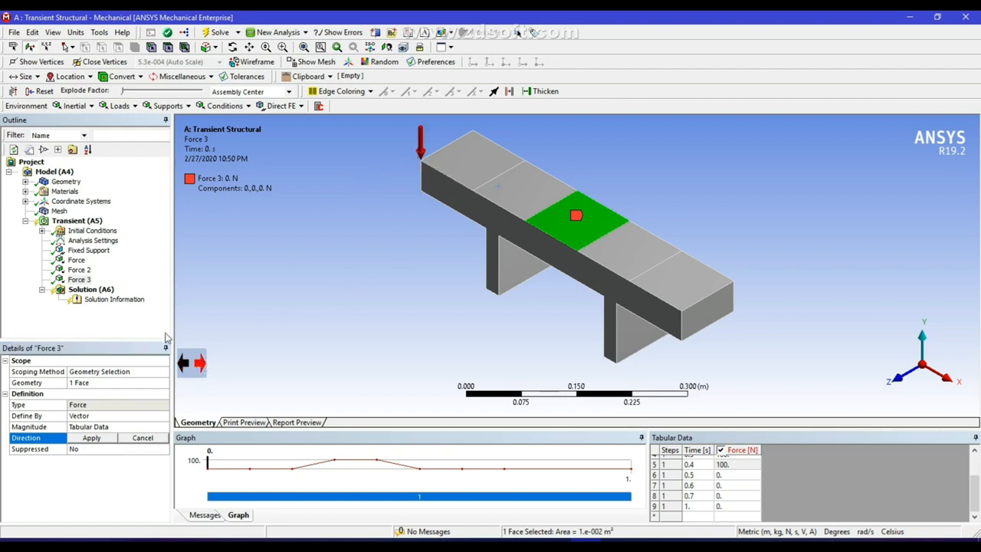
click(94, 438)
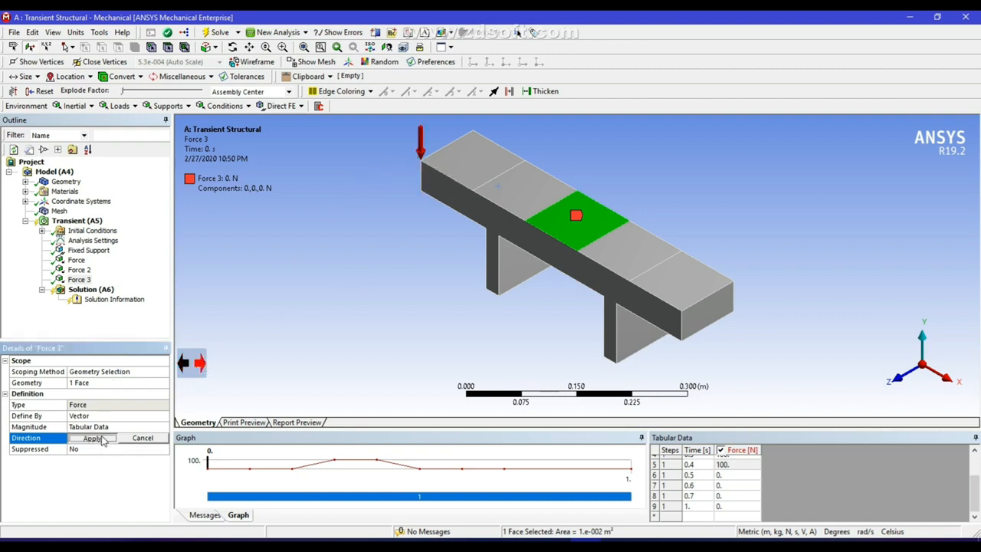
Insert Force 4 on the second top face from the left end
click(86, 222)
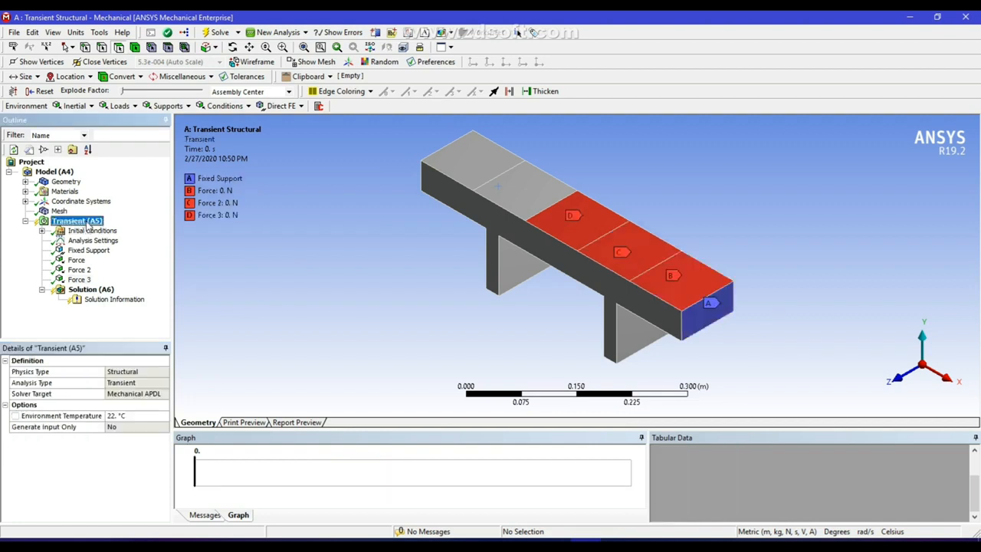
right_click(87, 224)
mouse_move(143, 231)
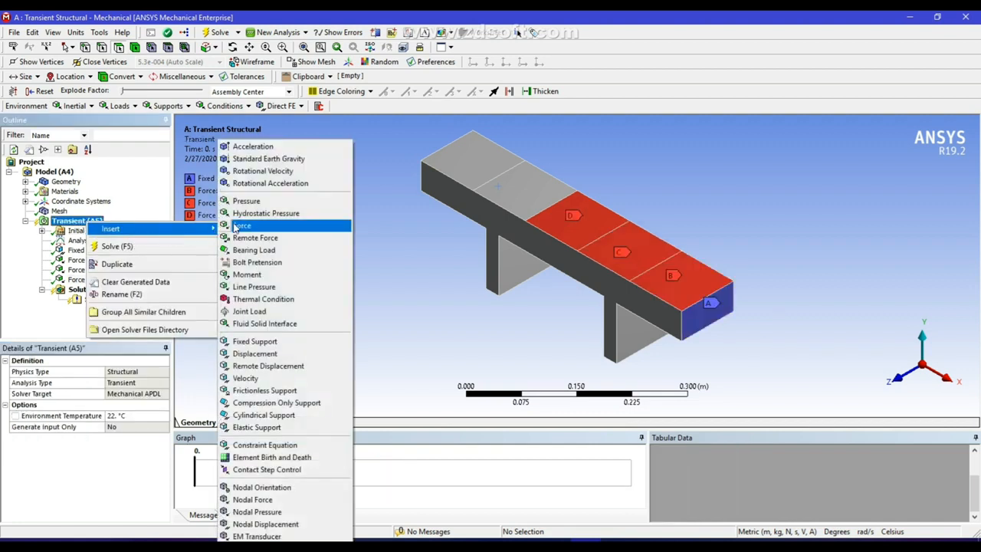
click(241, 227)
click(517, 184)
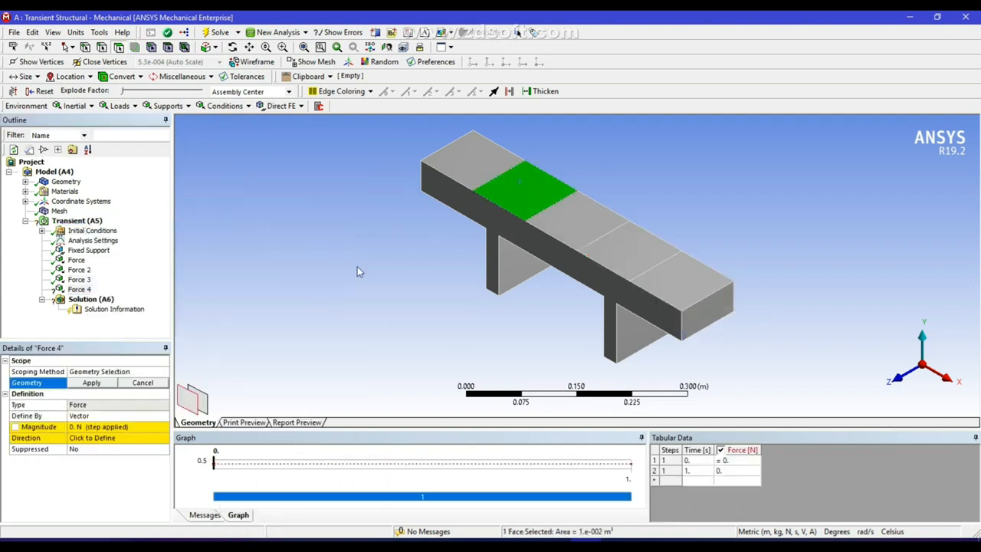
click(90, 382)
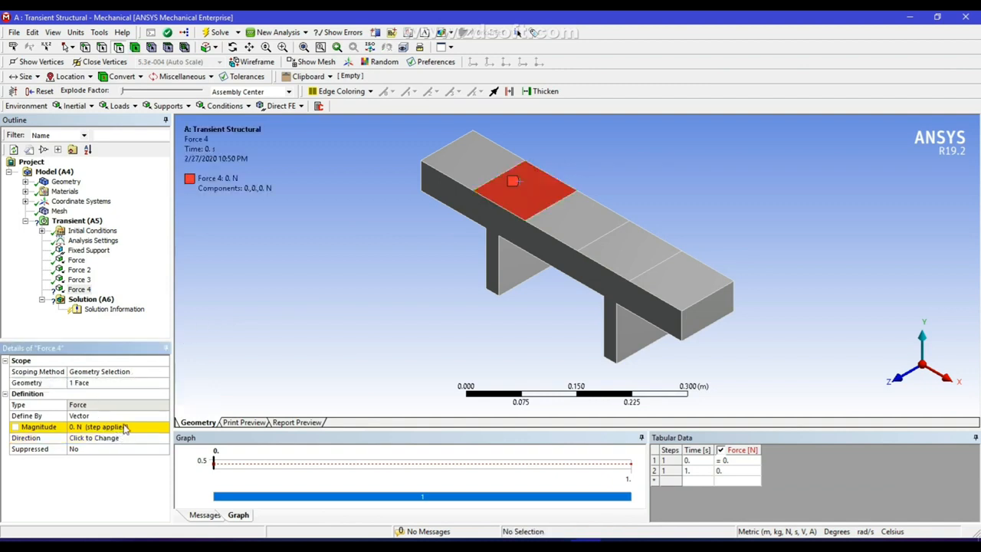
Give Force 4 a tabular time magnitude of 100 N at 0.4 s and 0.5 s
click(164, 427)
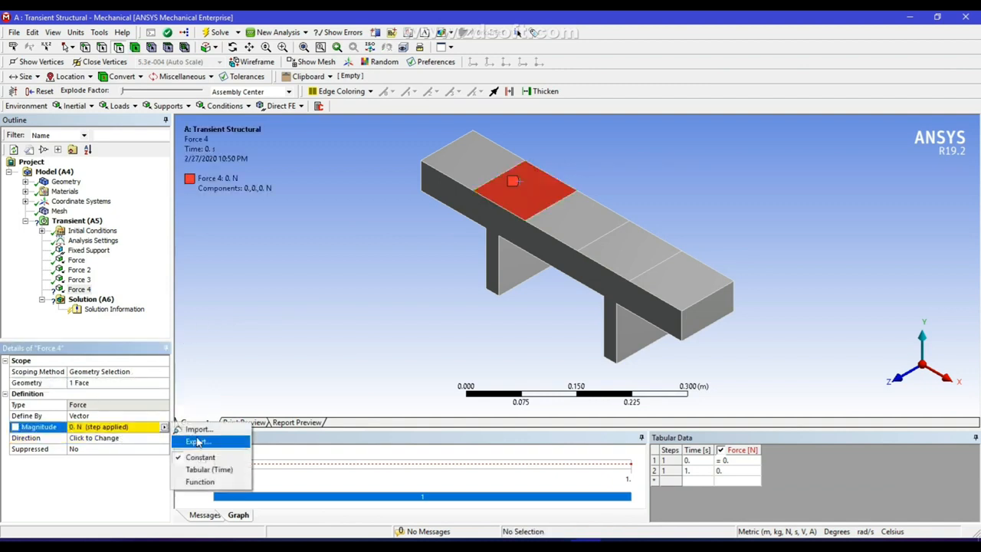
click(209, 469)
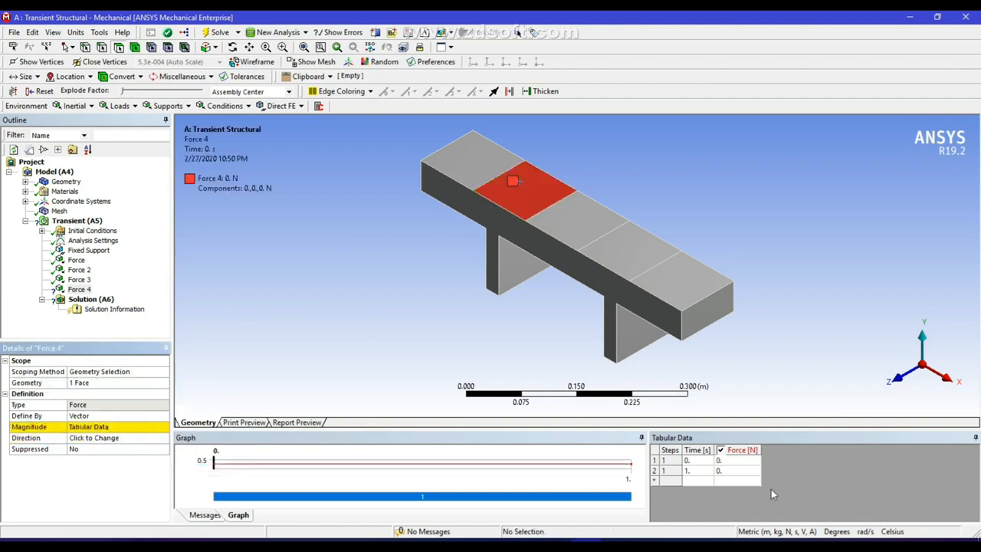
click(696, 460)
right_click(696, 461)
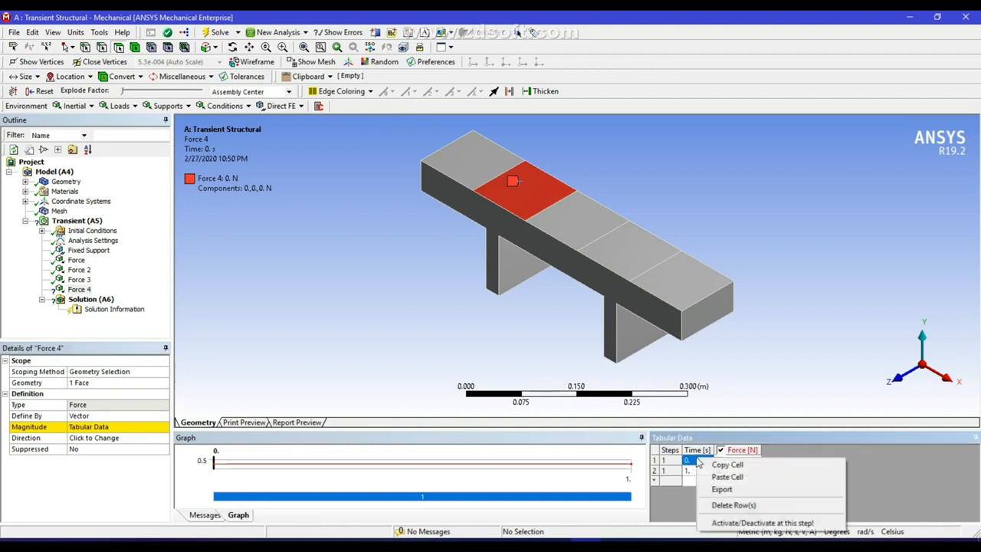
click(735, 478)
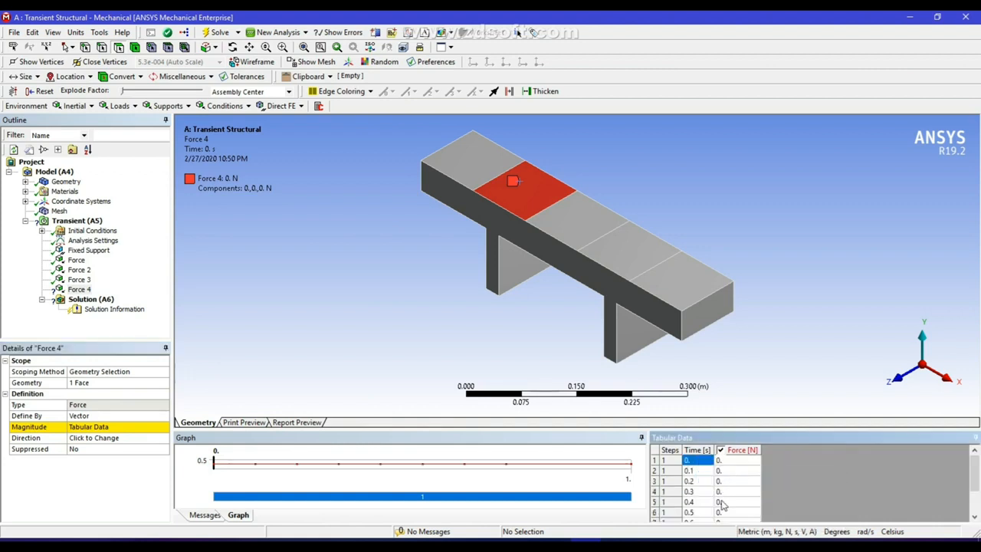
click(726, 502)
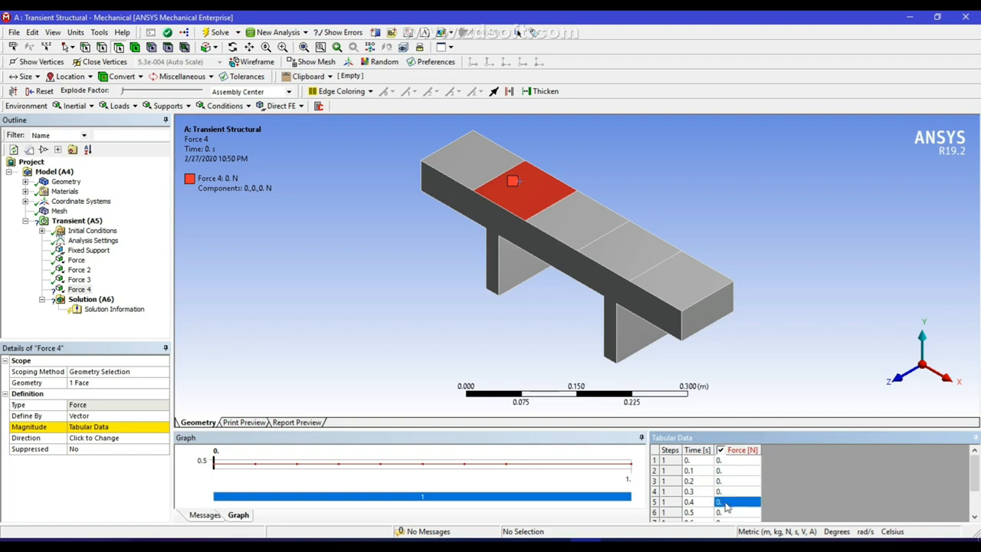
text(100)
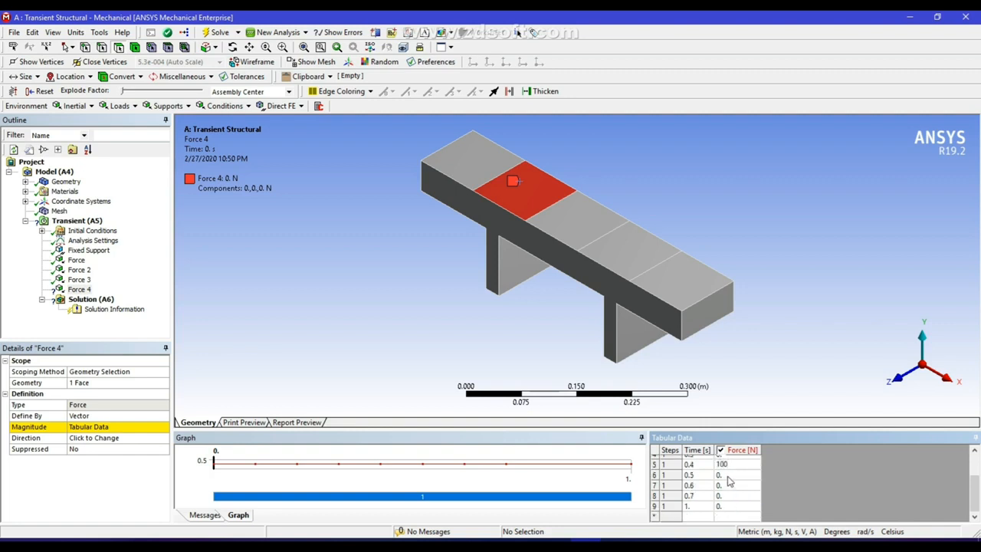
key(Return)
click(730, 475)
text(100)
key(Return)
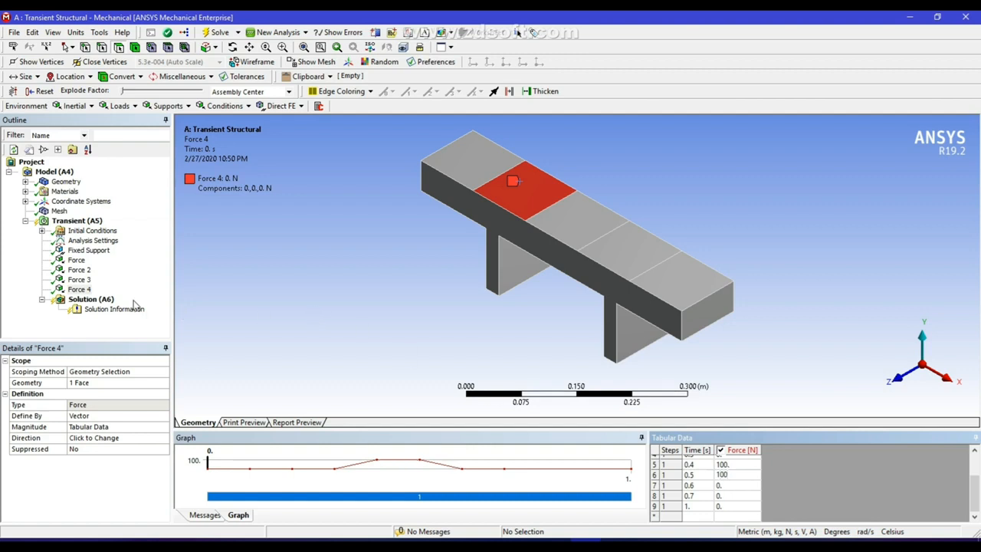
Reverse Force 4's direction so it points downward
click(105, 439)
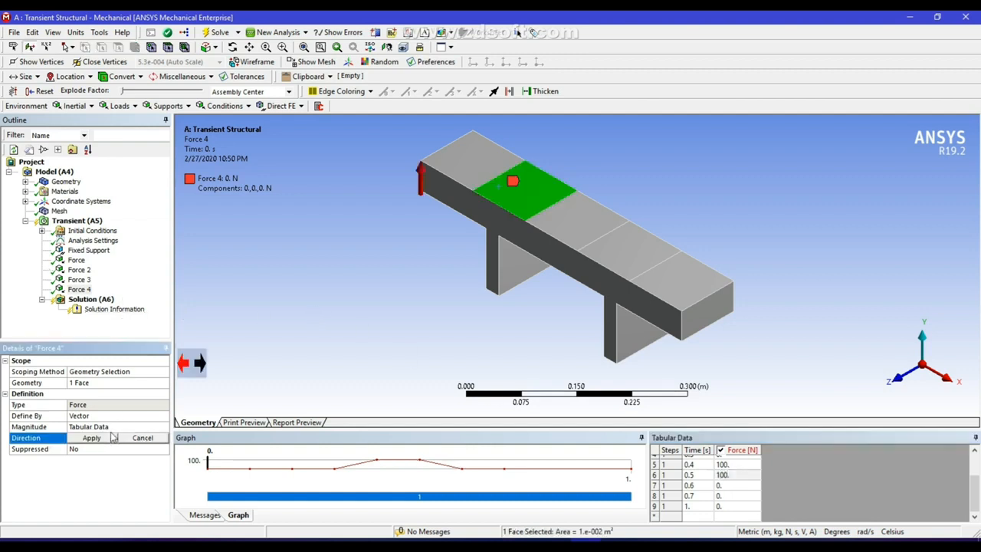
click(200, 363)
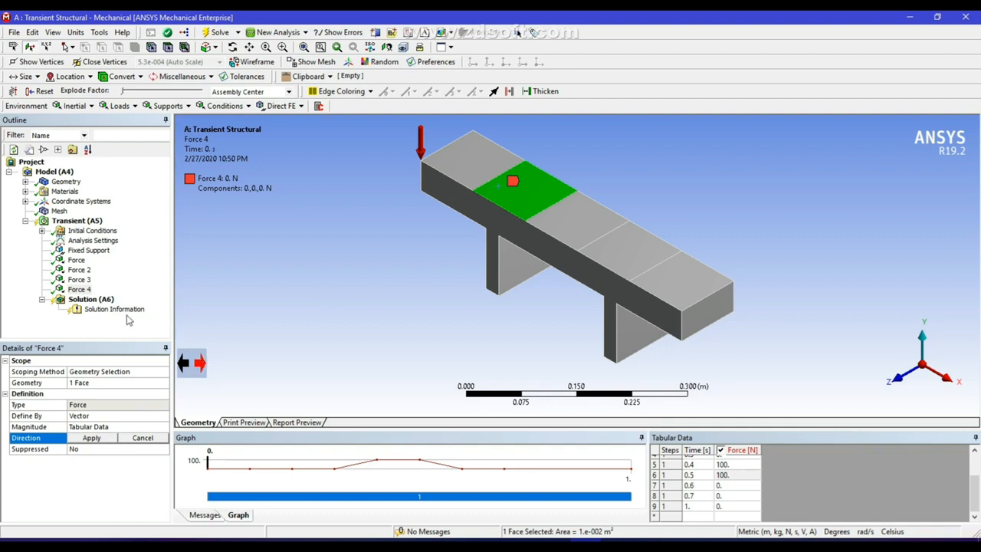
click(90, 438)
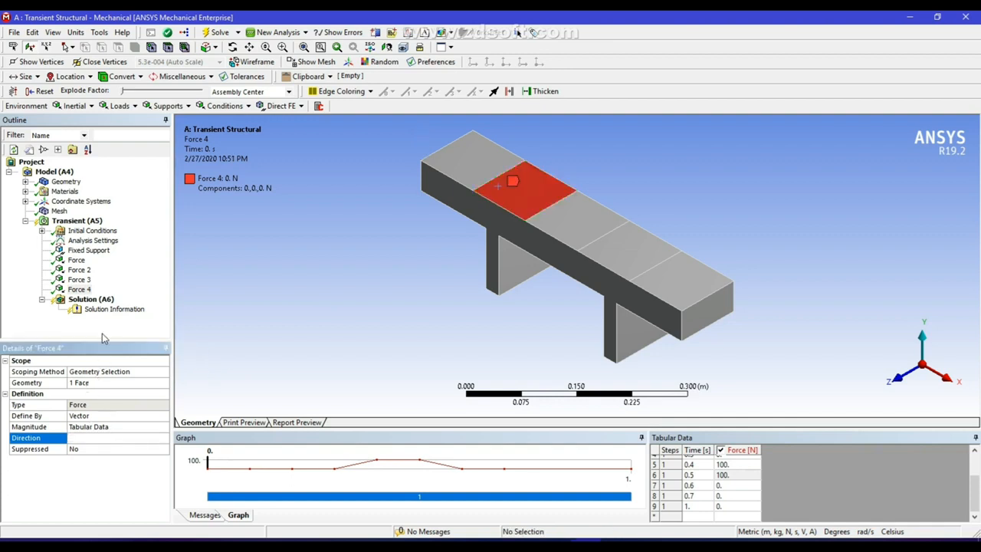
click(90, 223)
Insert Force 5 on the top face at the beam's far left end
right_click(90, 223)
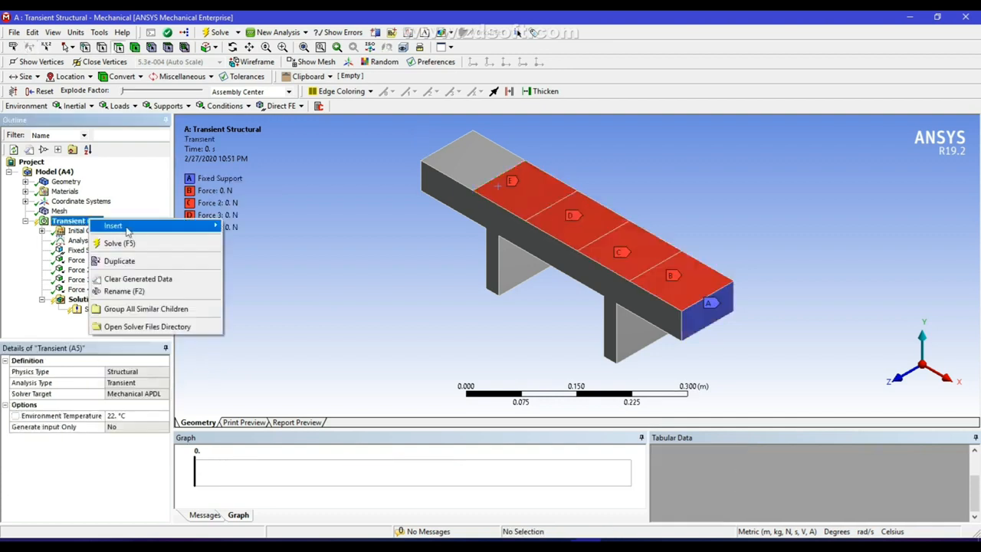
mouse_move(131, 226)
click(246, 225)
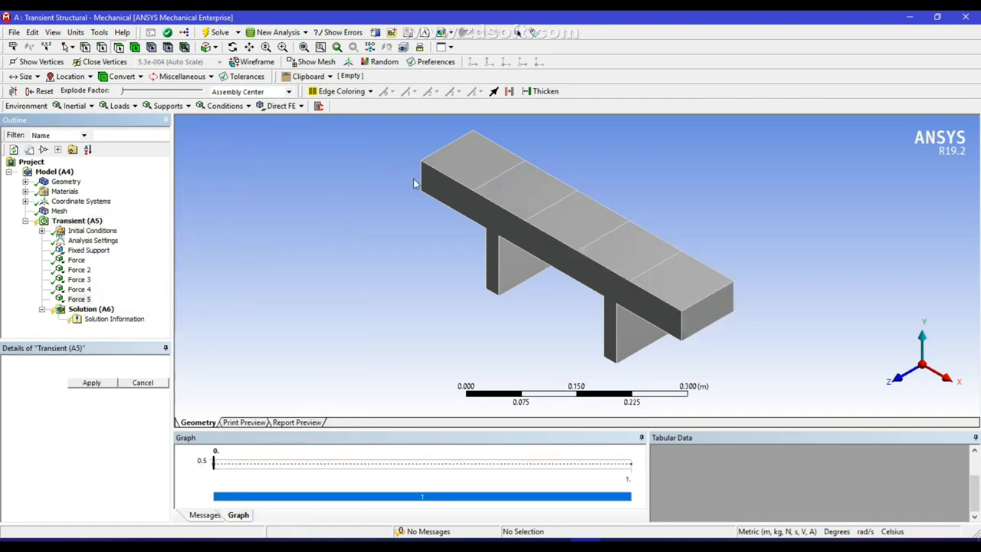
click(472, 156)
click(91, 382)
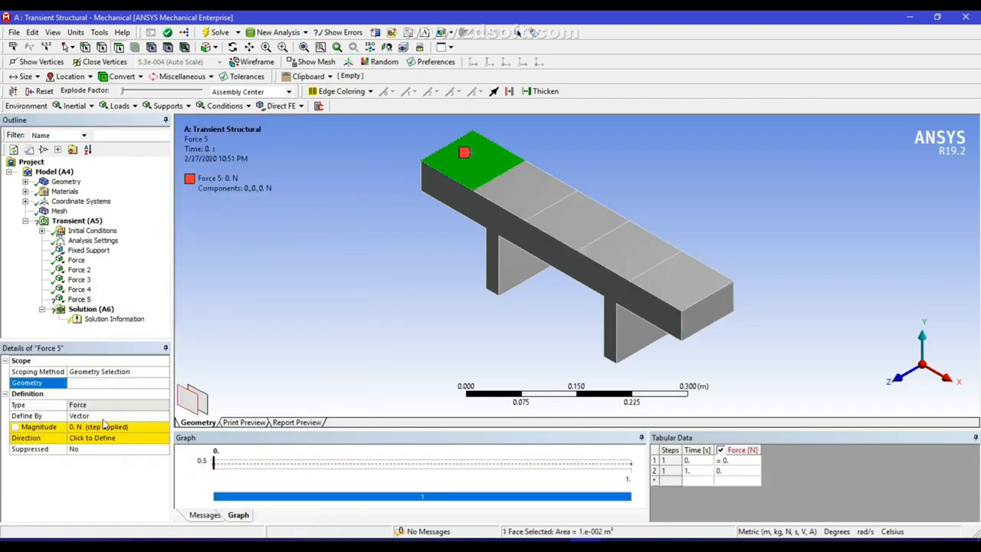
Give Force 5 a tabular time magnitude of 100 N at 0.5 s and 0.6 s
click(163, 427)
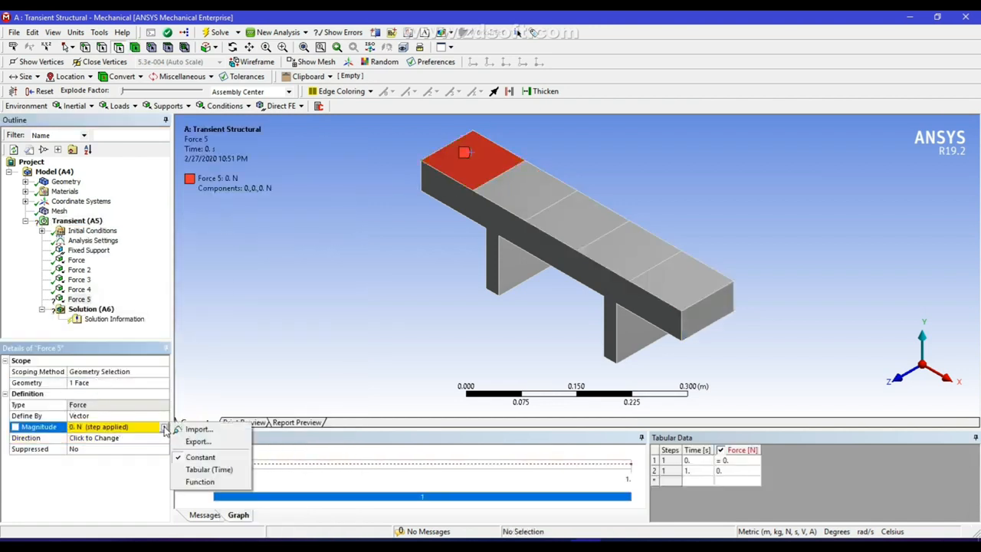
click(207, 469)
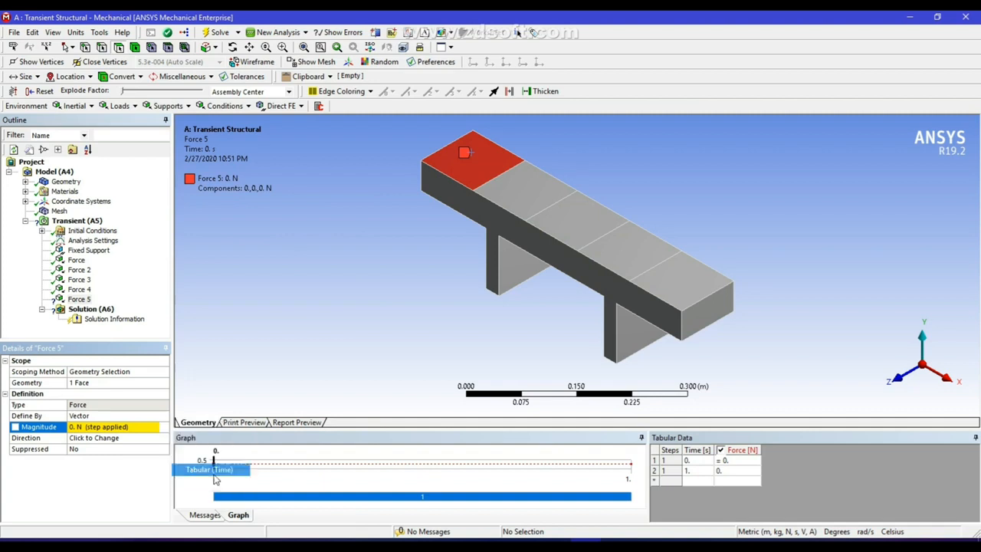
drag(689, 459, 689, 470)
right_click(686, 460)
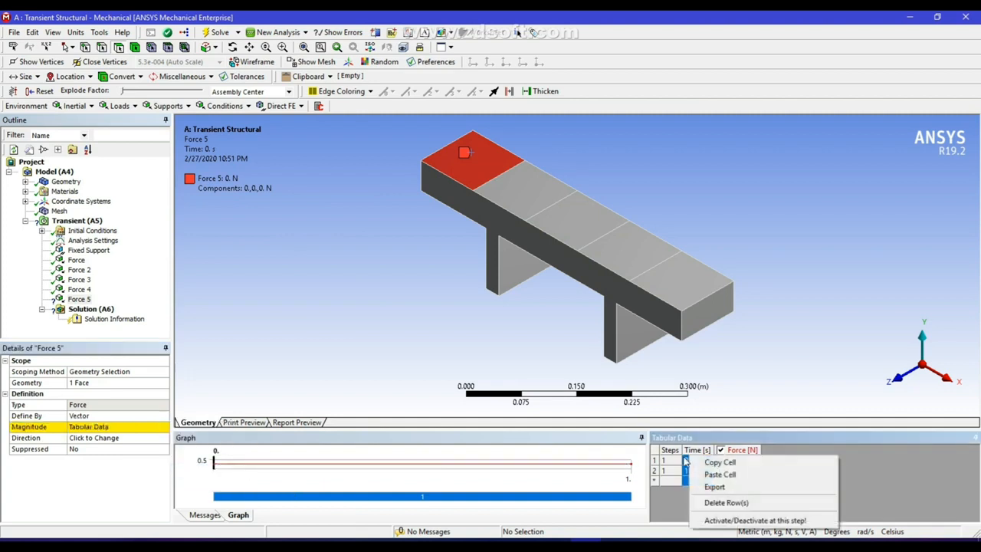
click(686, 461)
right_click(690, 460)
click(690, 470)
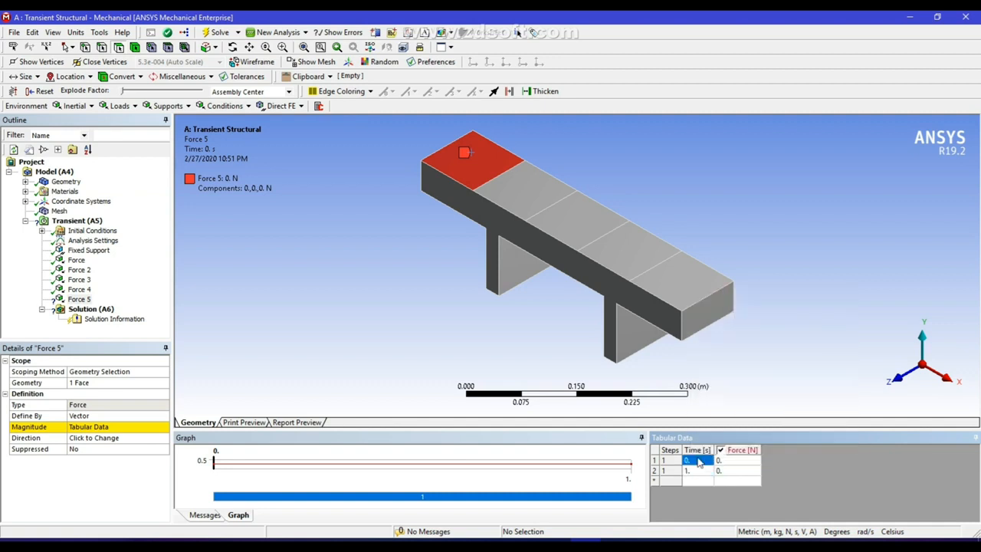
right_click(700, 460)
click(738, 464)
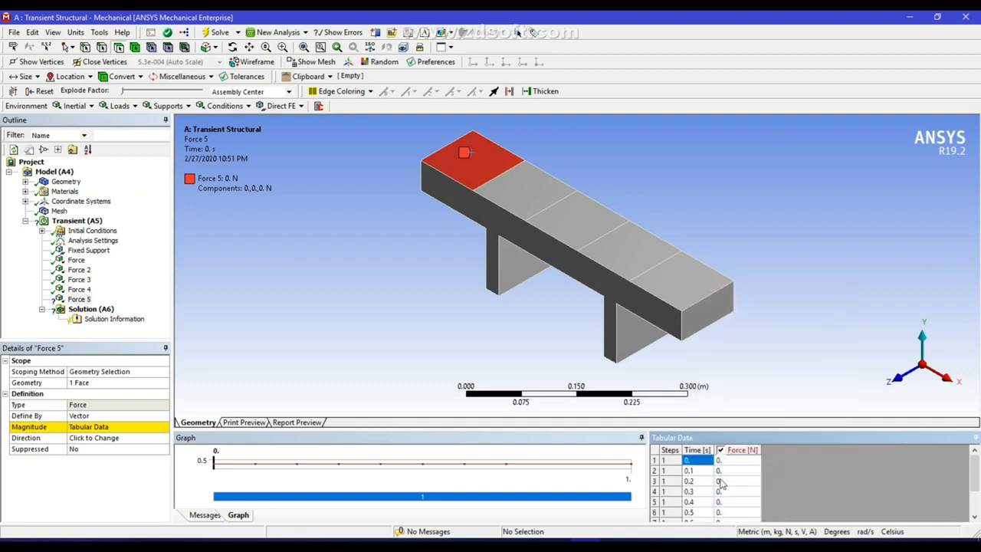
click(728, 512)
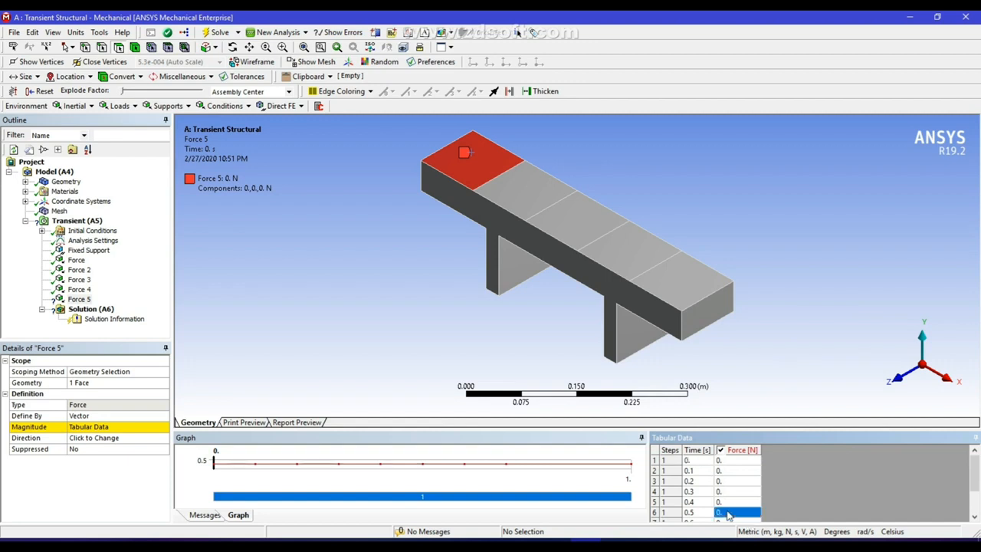
text(100)
click(726, 486)
text(1)
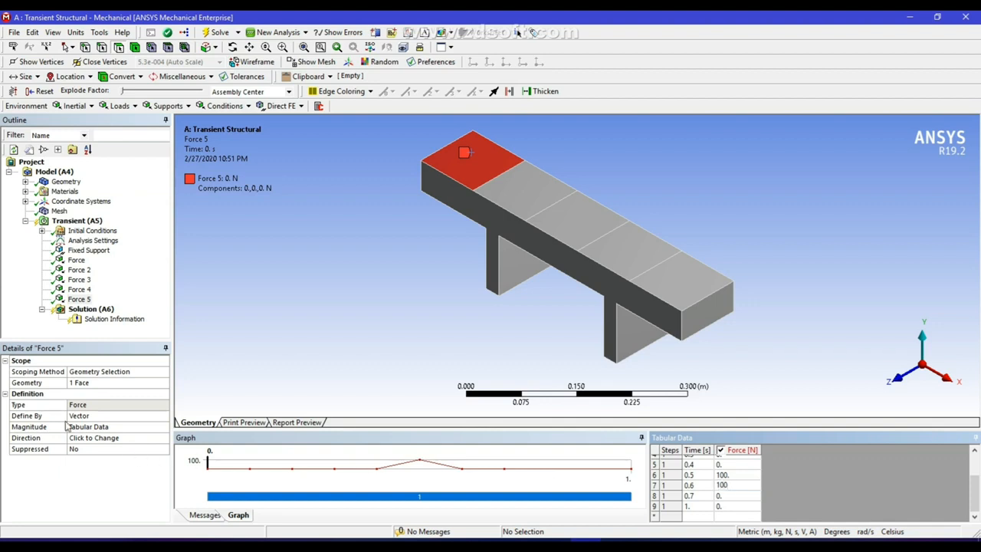
Reverse Force 5's direction so it points downward
click(100, 437)
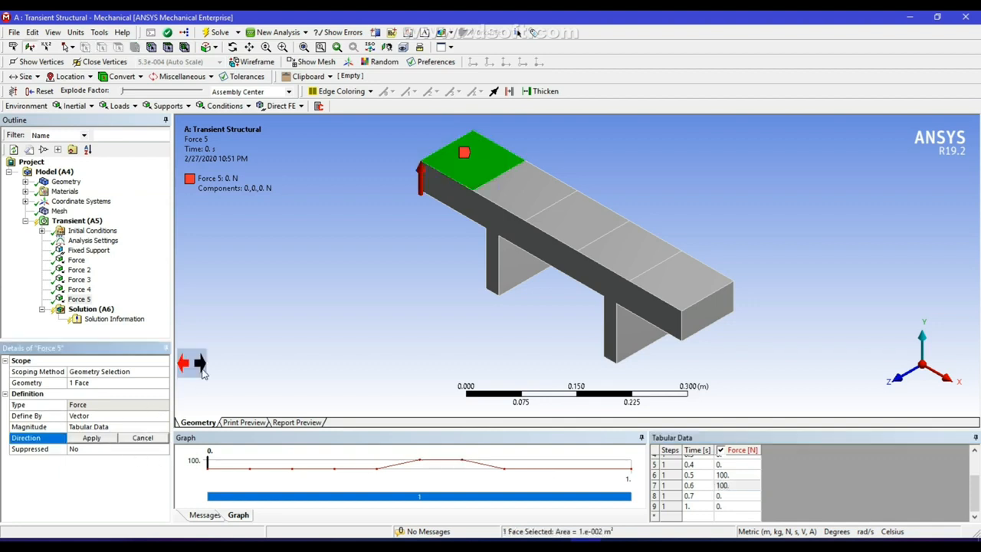
click(198, 364)
click(91, 437)
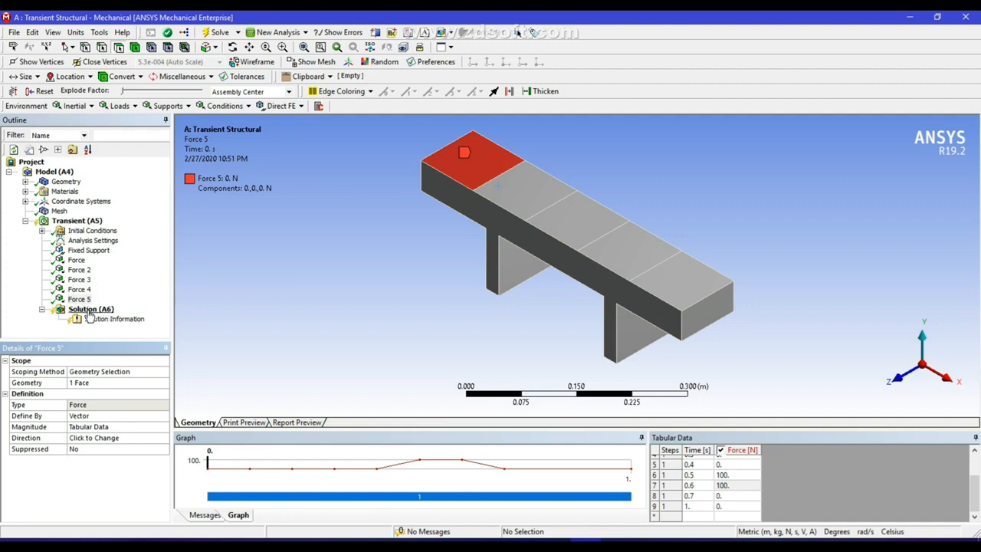
right_click(90, 310)
Add Total Deformation and Equivalent (von-Mises) Stress results to the Solution branch
mouse_move(155, 323)
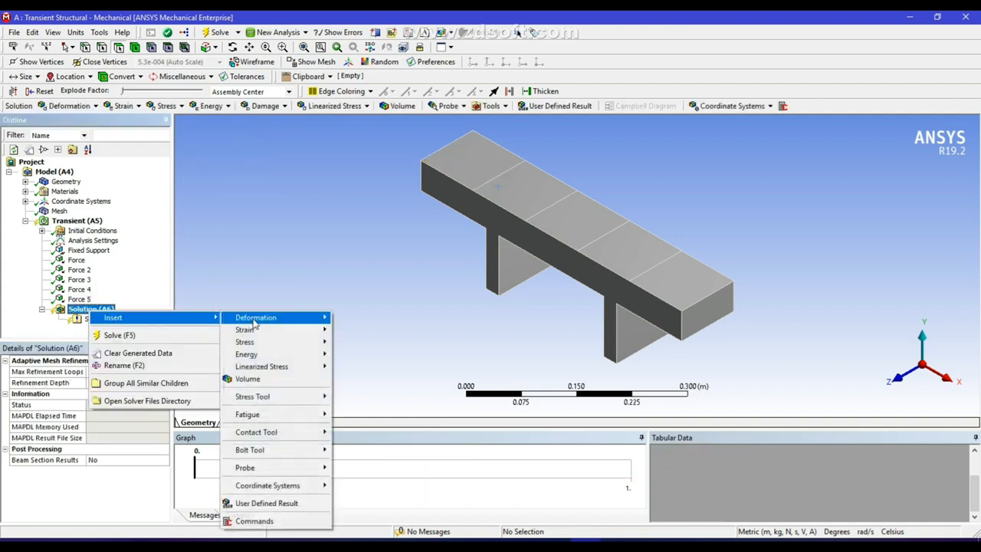
mouse_move(307, 321)
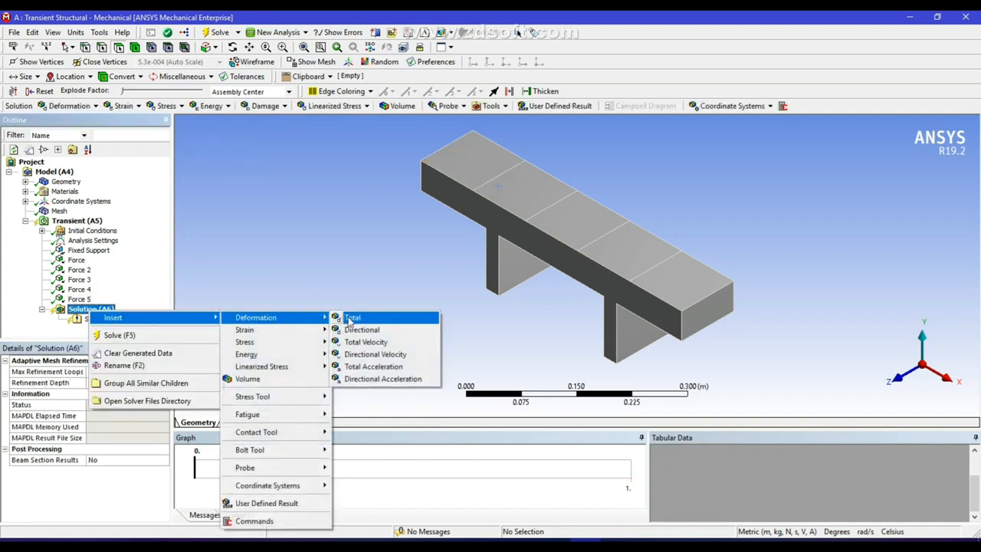
click(357, 318)
click(90, 309)
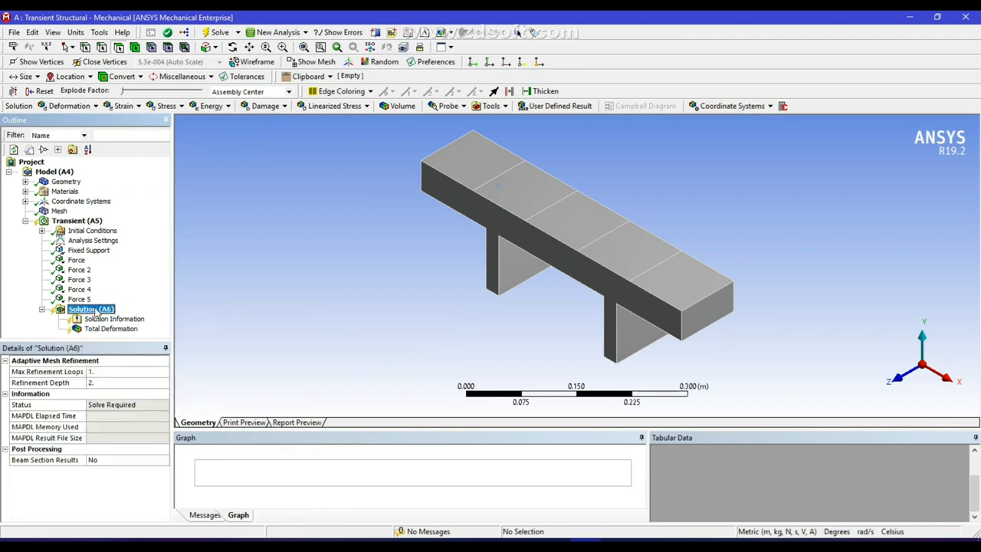
right_click(95, 310)
mouse_move(134, 317)
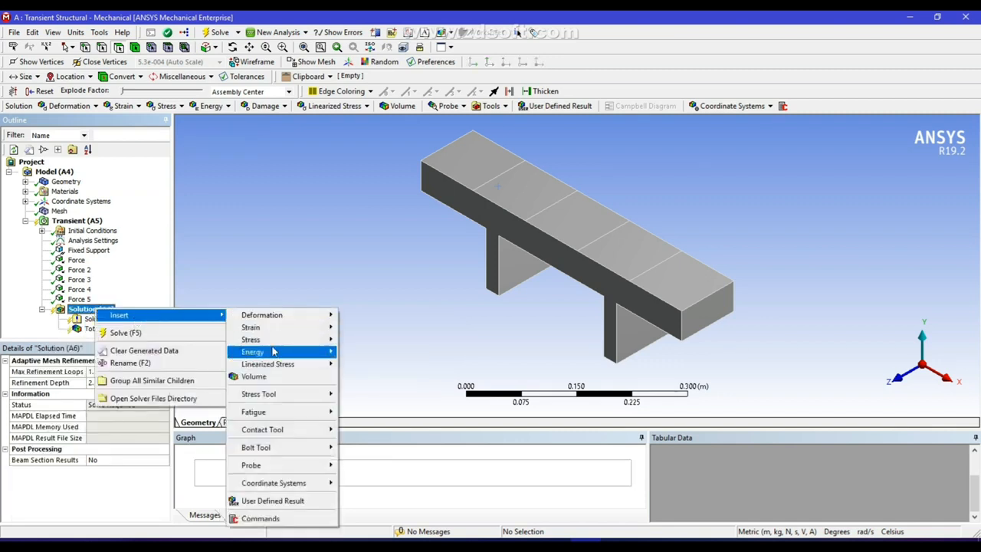
mouse_move(282, 340)
click(382, 343)
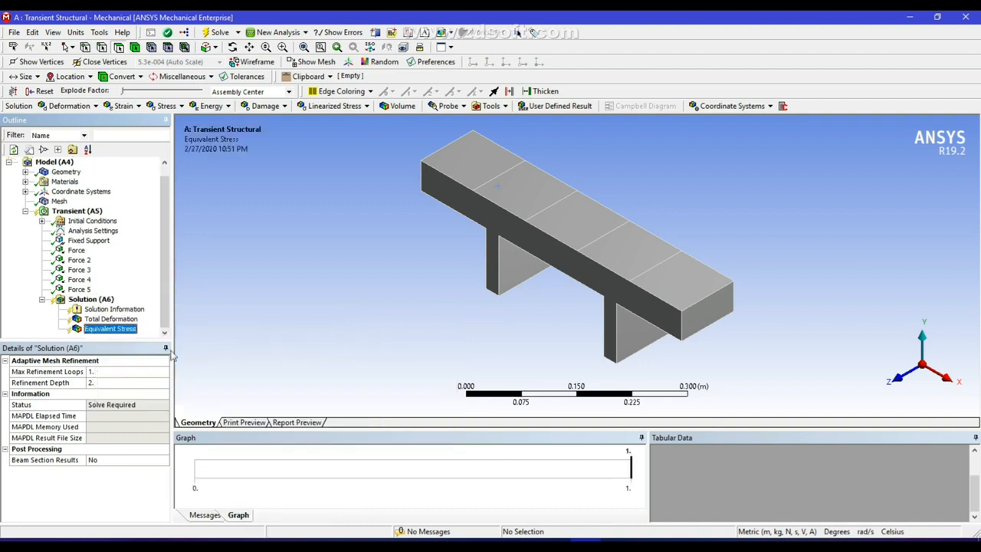
Insert a Fatigue Tool under Solution and give it a Life result
right_click(103, 302)
mouse_move(138, 306)
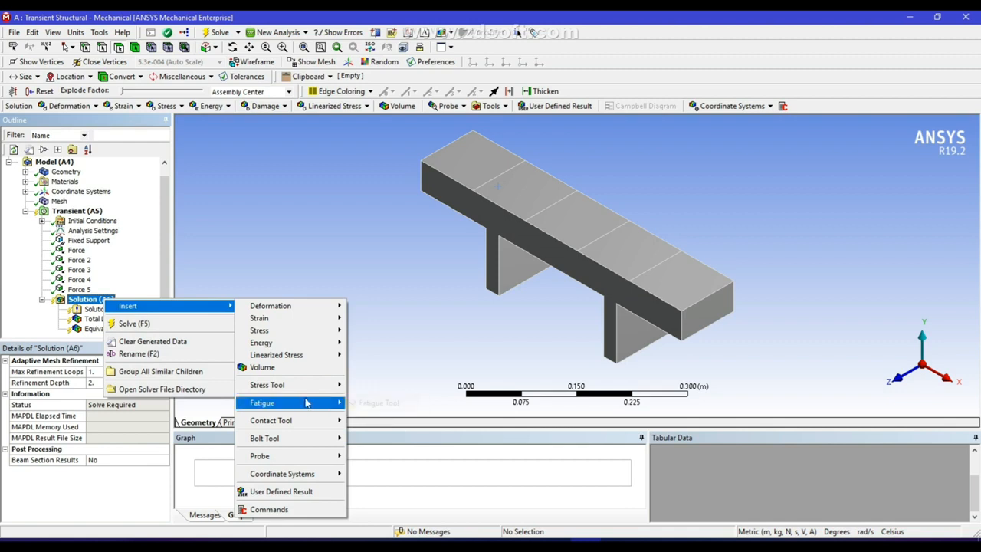
mouse_move(305, 402)
click(386, 404)
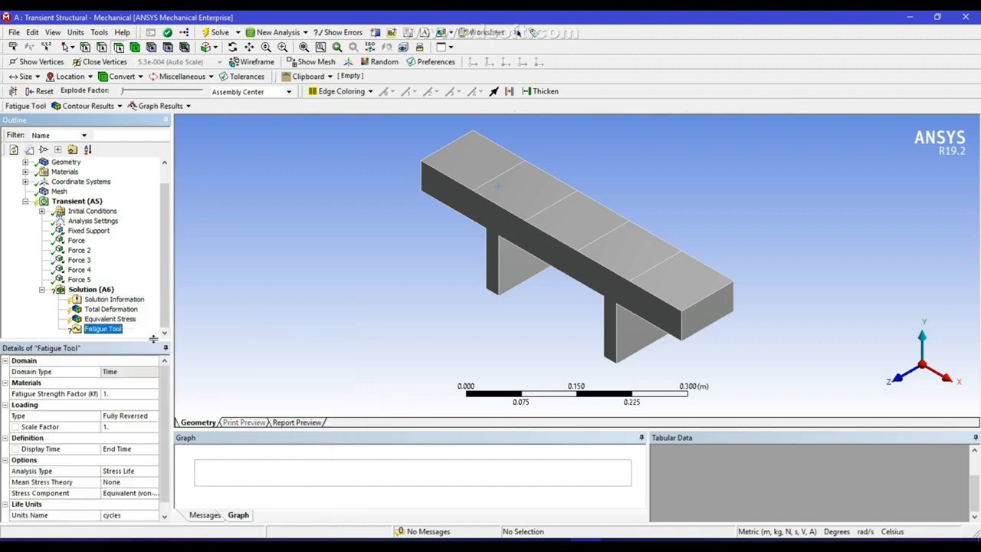
right_click(93, 329)
mouse_move(138, 334)
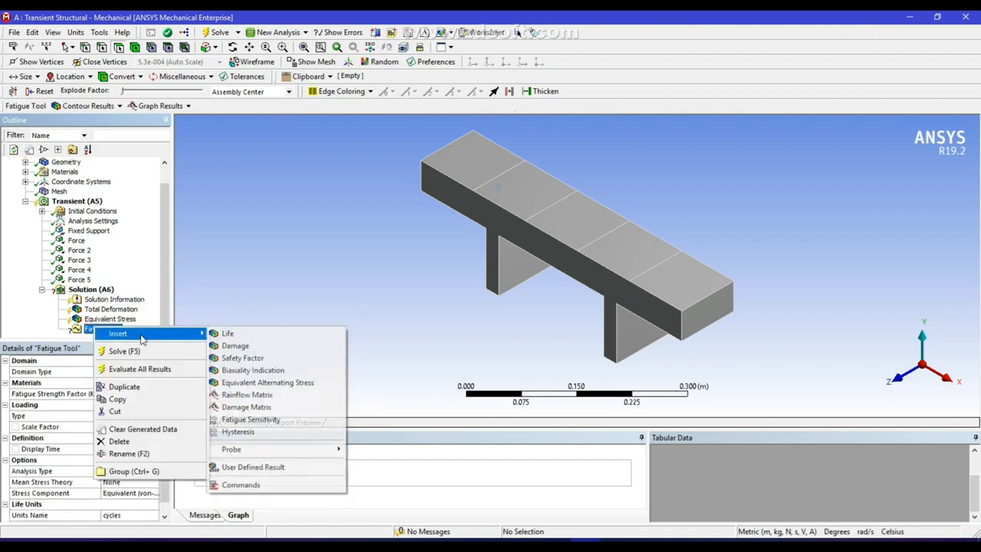
click(228, 334)
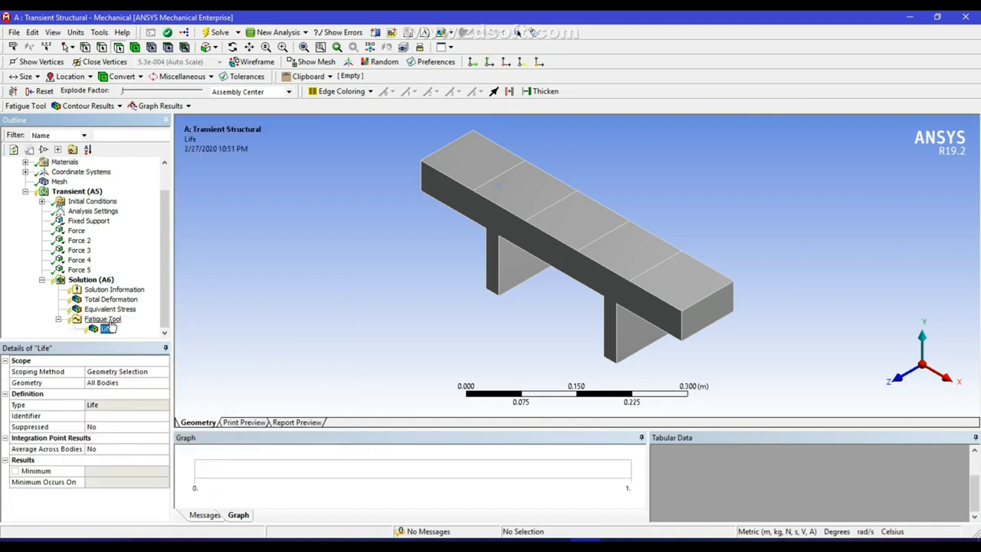
Add a Safety Factor result to the Fatigue Tool
right_click(90, 279)
click(351, 305)
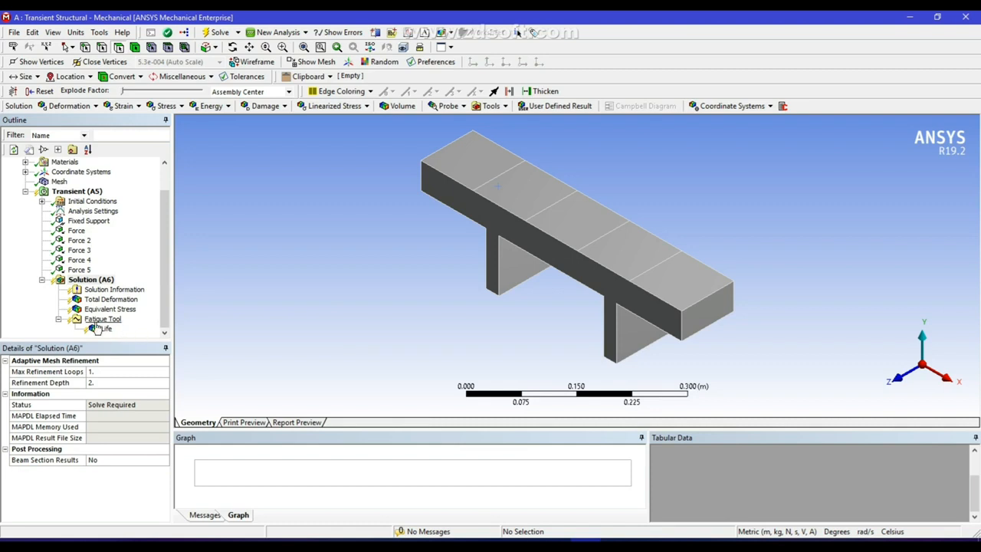
right_click(100, 320)
mouse_move(122, 328)
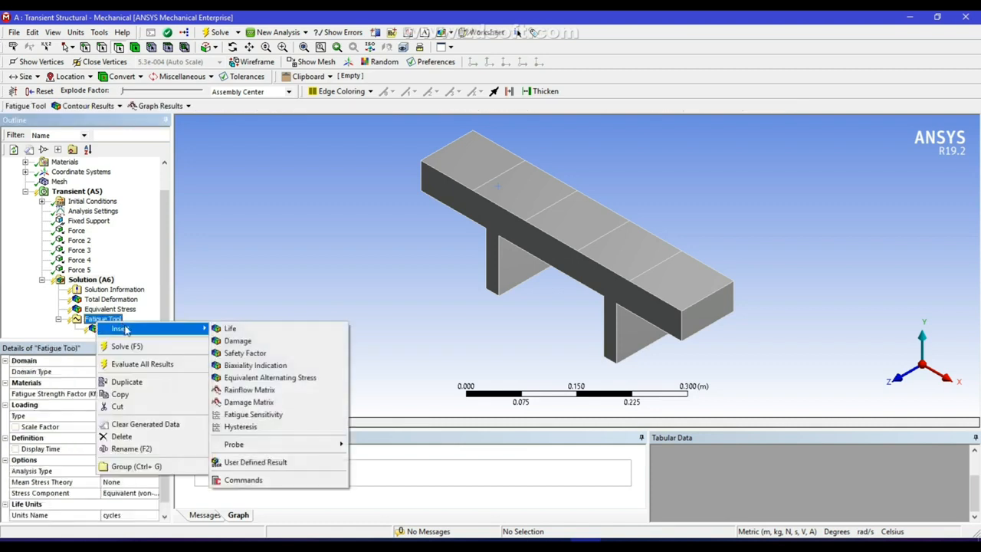
click(246, 353)
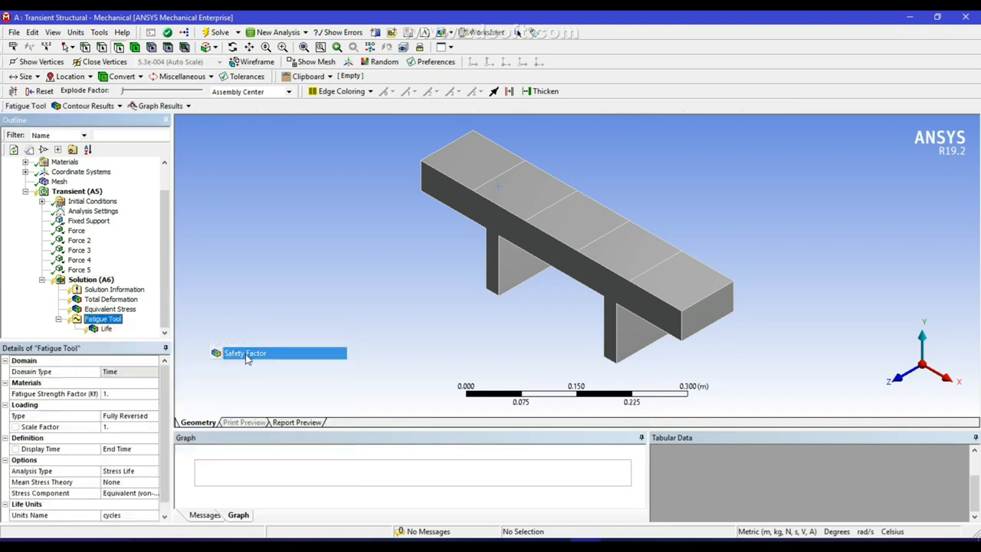
Solve the transient analysis and display the Total Deformation contour, peaking at 9.4077e-15 m
click(219, 32)
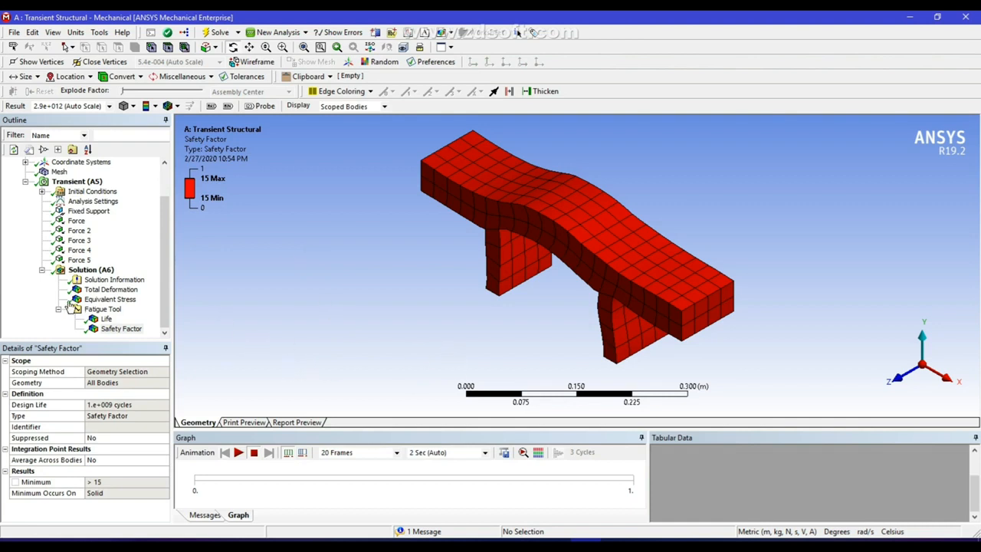
click(114, 292)
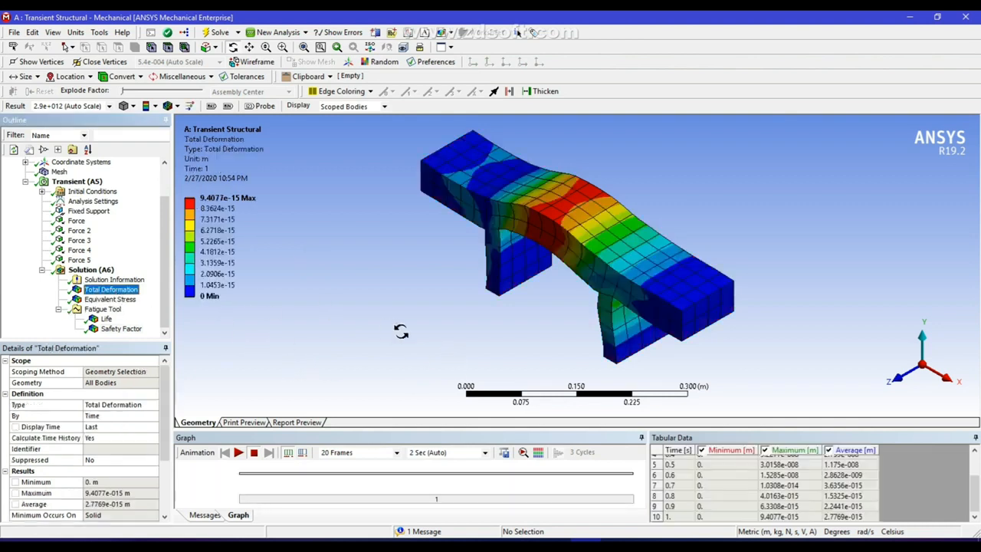
Animate total deformation at 1.0 true scale, then show the Equivalent Stress contour at 1 s
click(238, 453)
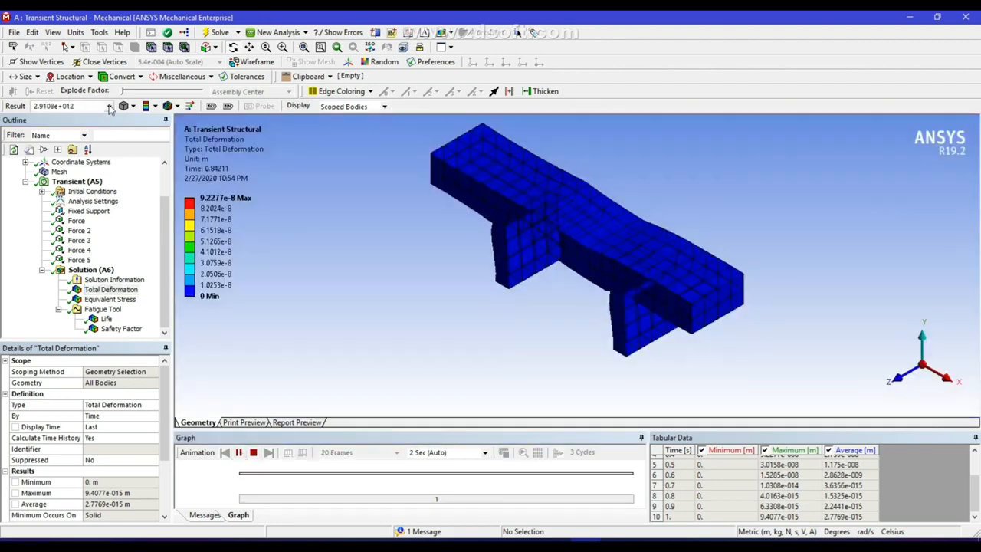
click(109, 105)
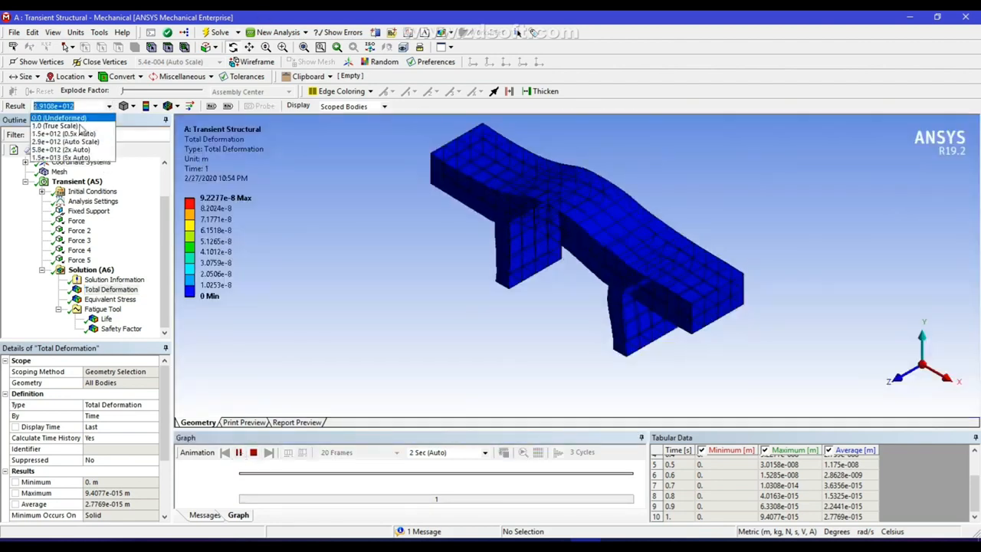
click(55, 125)
click(254, 452)
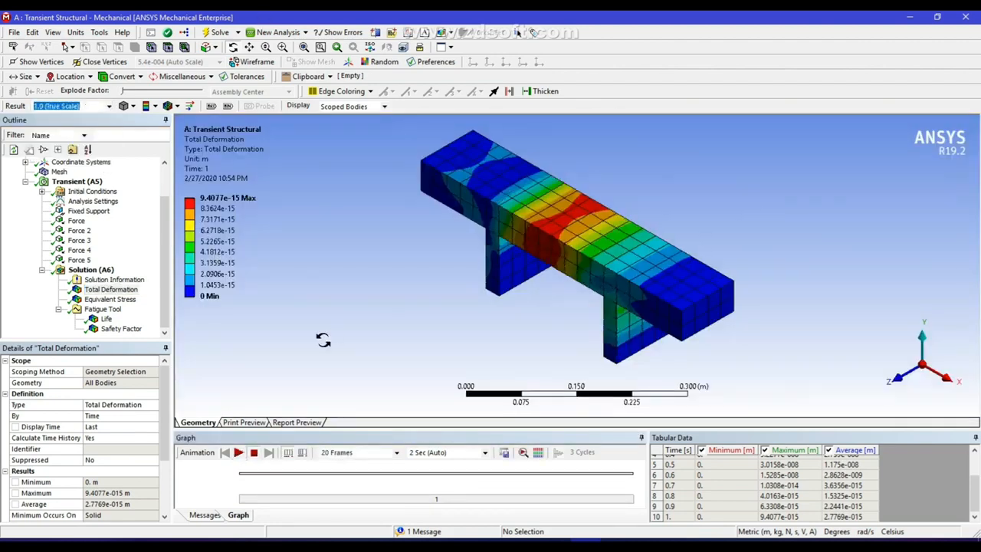
click(239, 453)
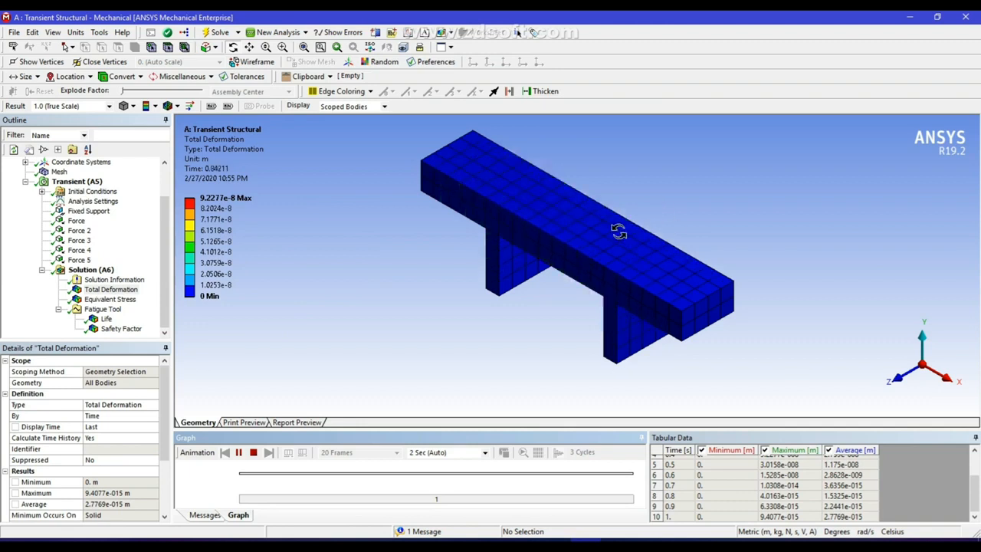
click(109, 299)
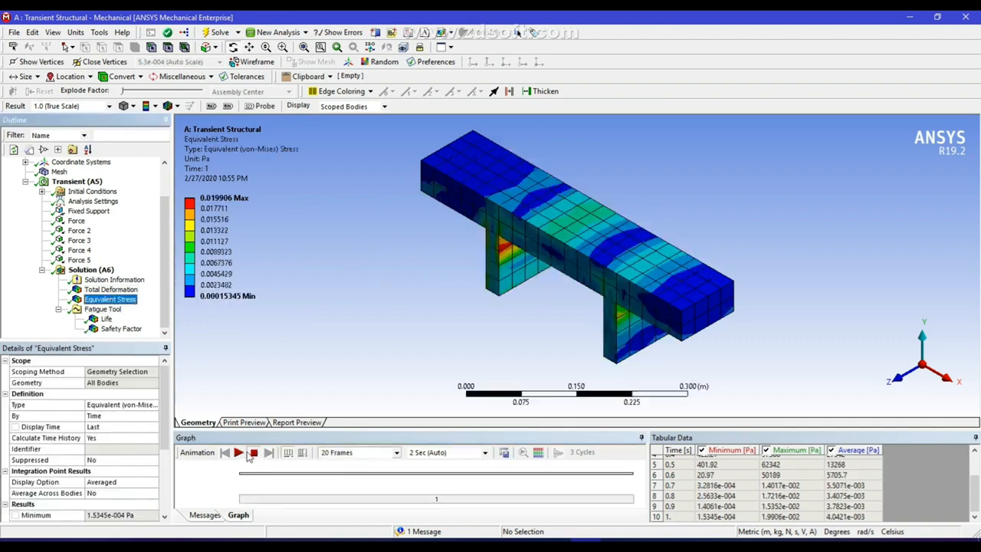
Animate Equivalent Stress, then view fatigue Life (1e6 cycles) and Safety Factor (15) contours
click(239, 453)
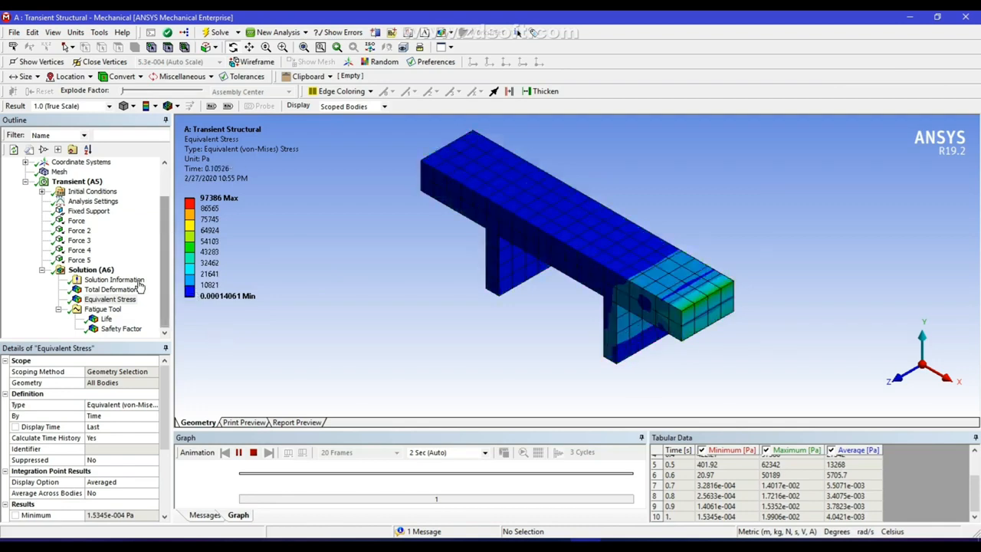
click(107, 319)
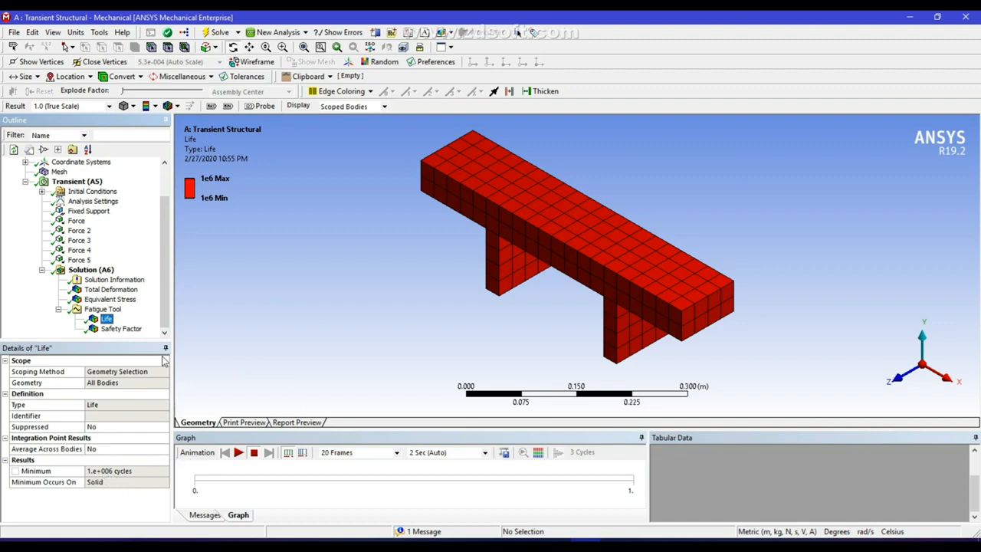
click(121, 328)
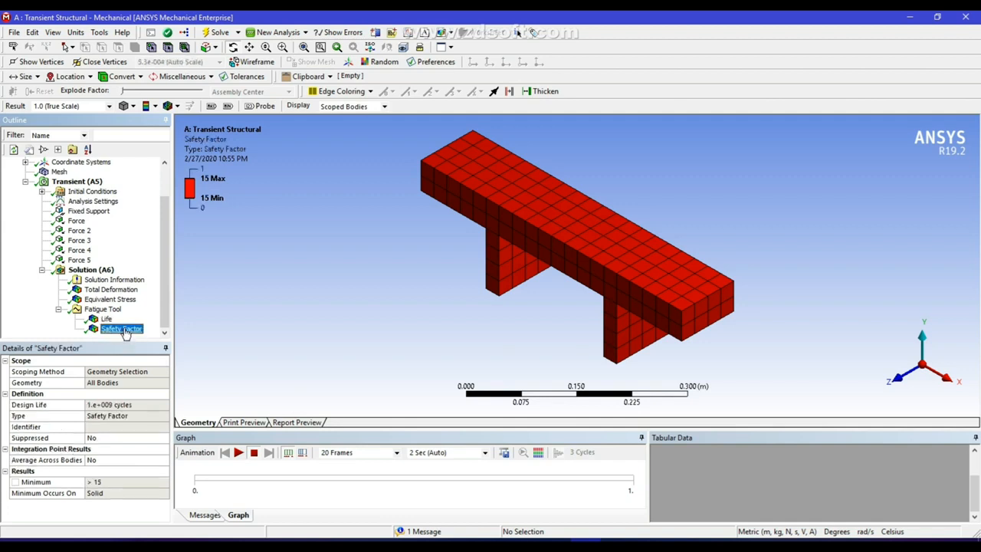